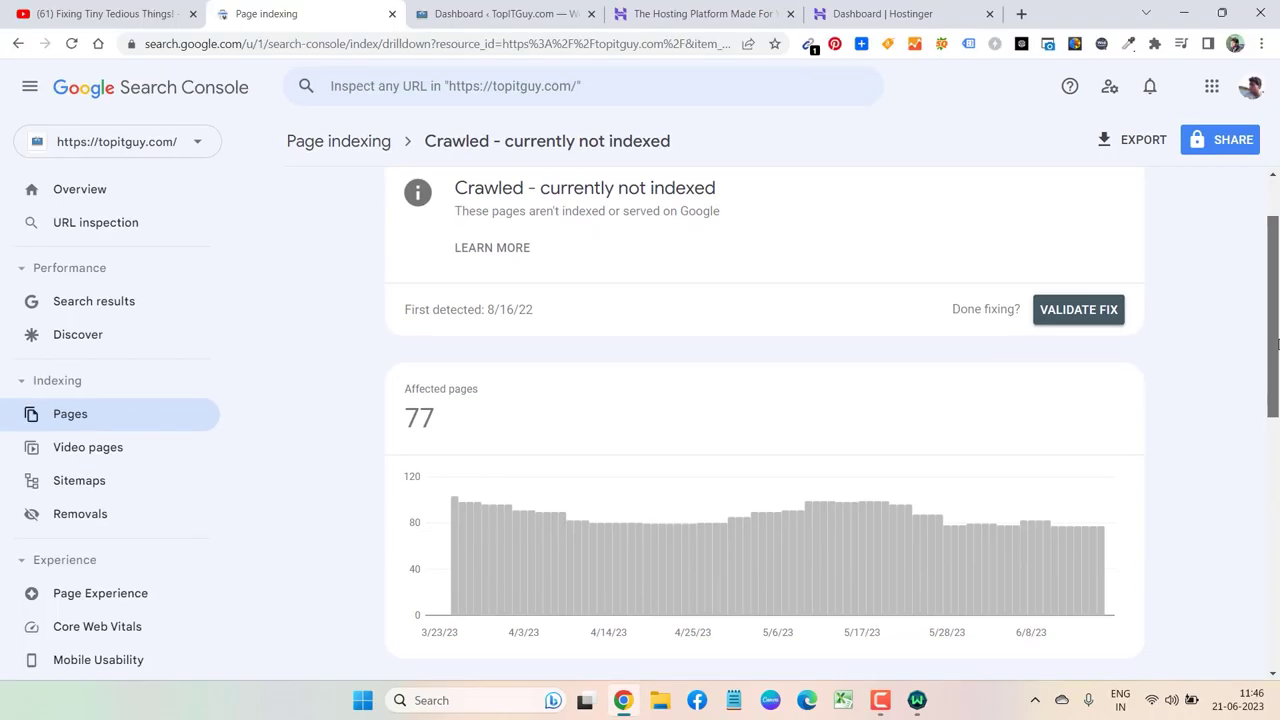
Return the not-indexed examples to rows 1-10 and select the penetration-testing amp URL
scroll(751, 389, "down", 1)
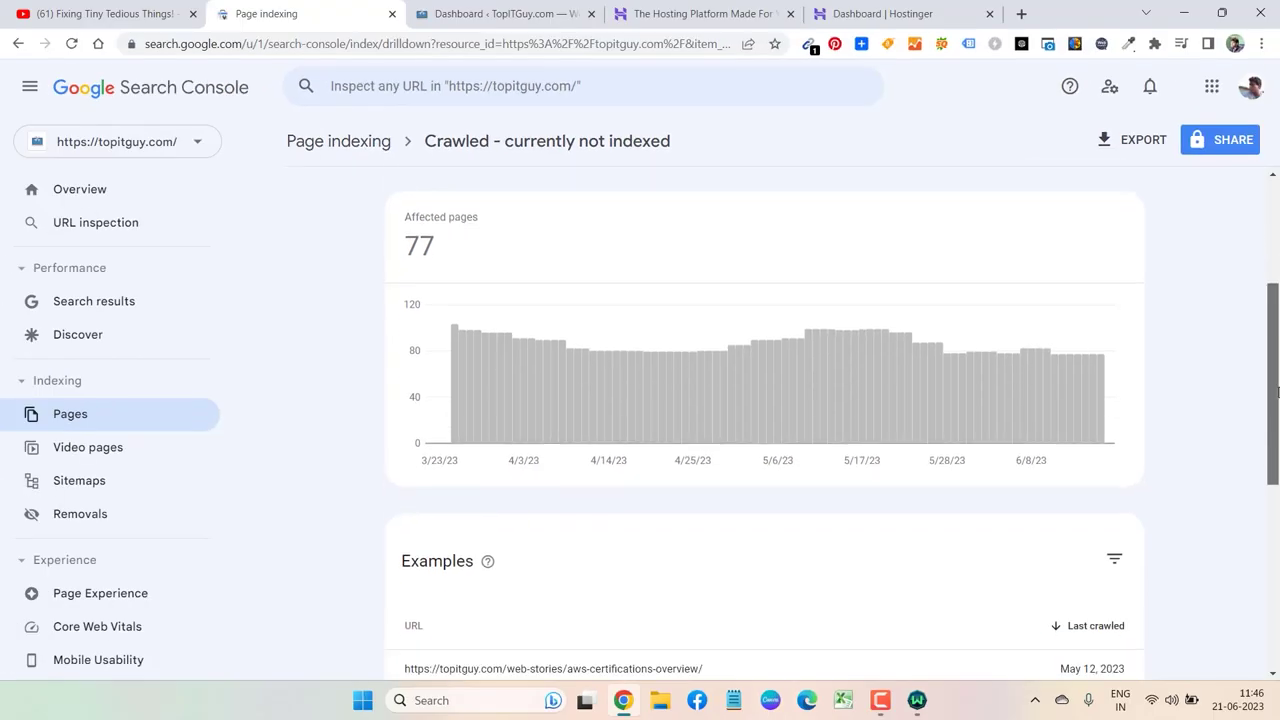
scroll(1088, 606, "down", 5)
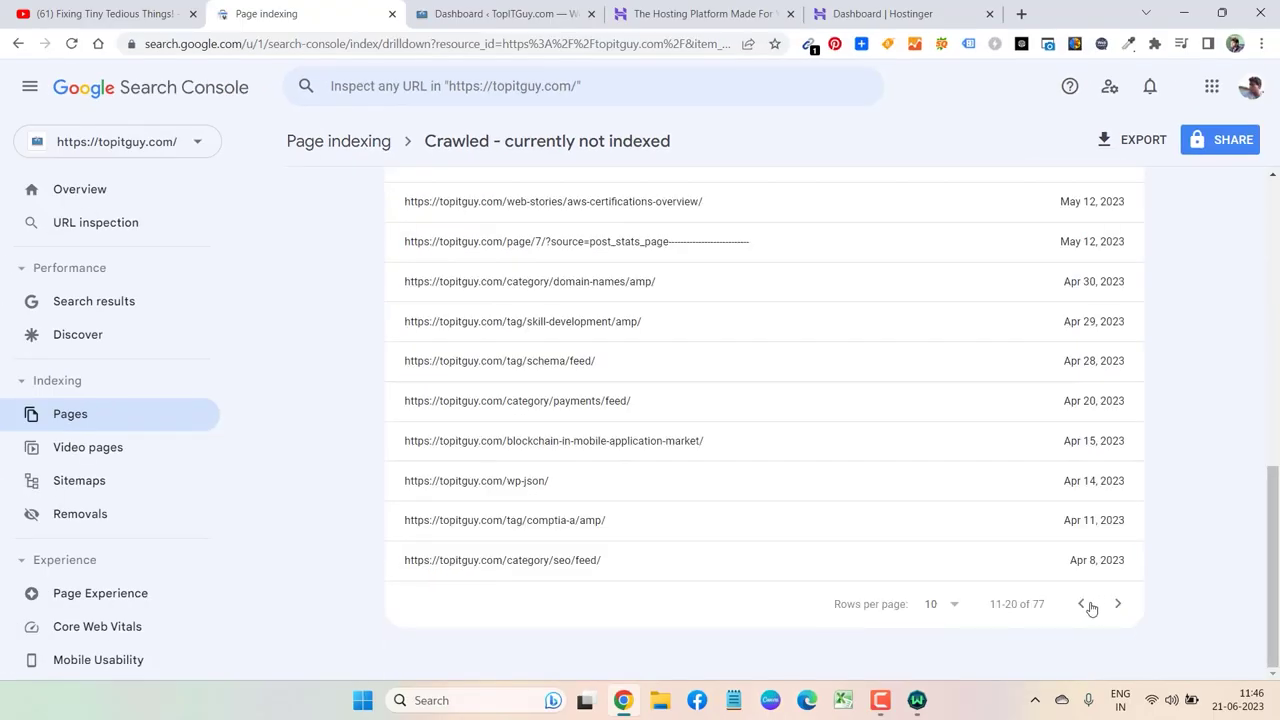
left_click(1083, 604)
scroll(765, 420, "up", 10)
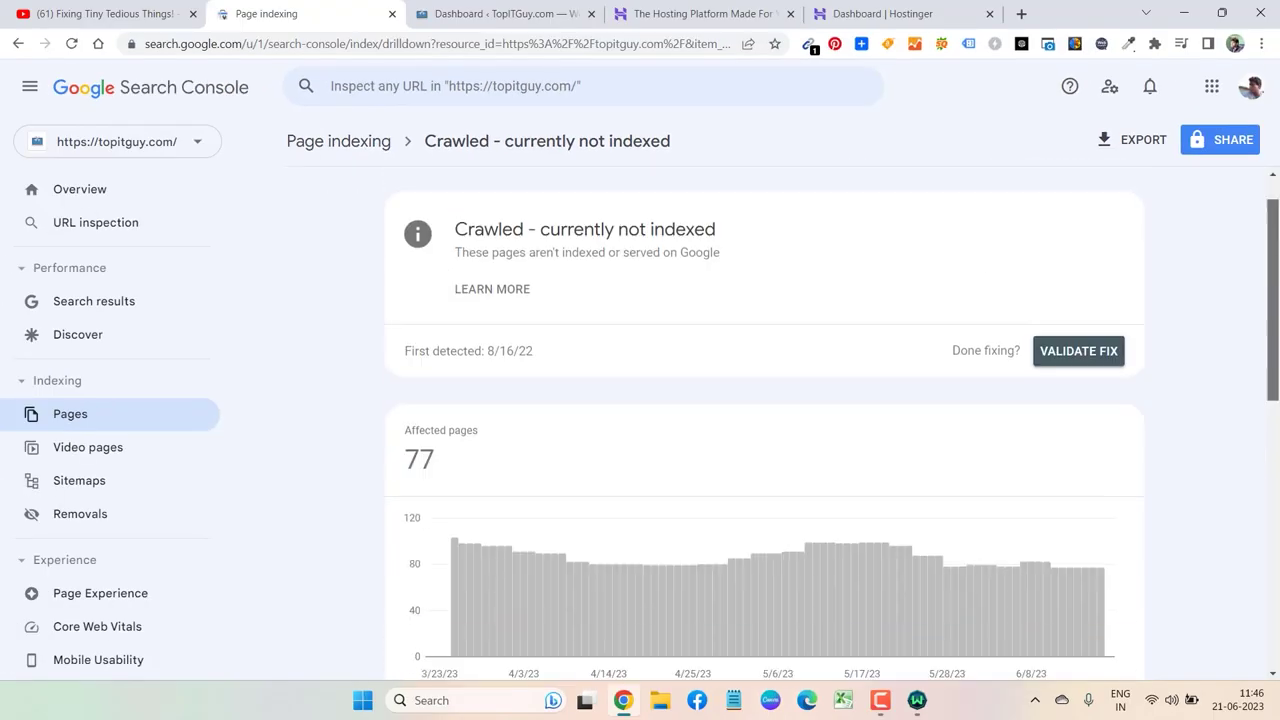
scroll(765, 420, "down", 7)
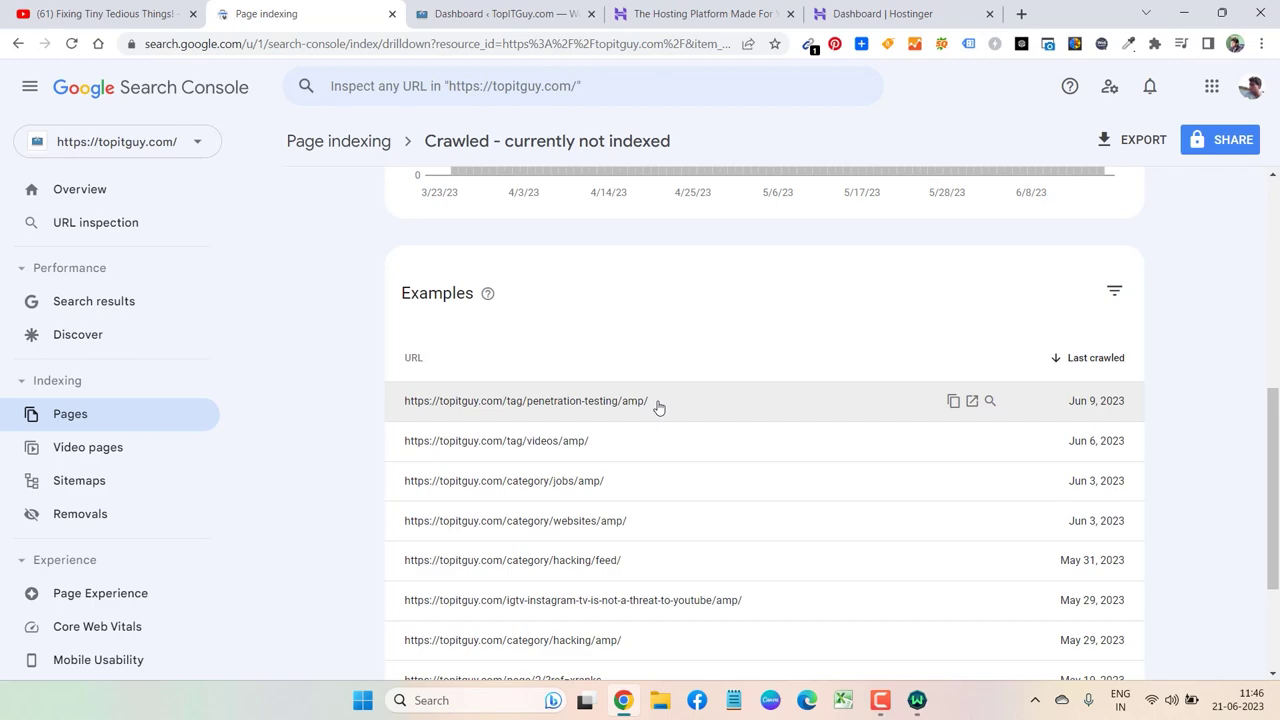
left_click_drag(656, 405, 386, 414)
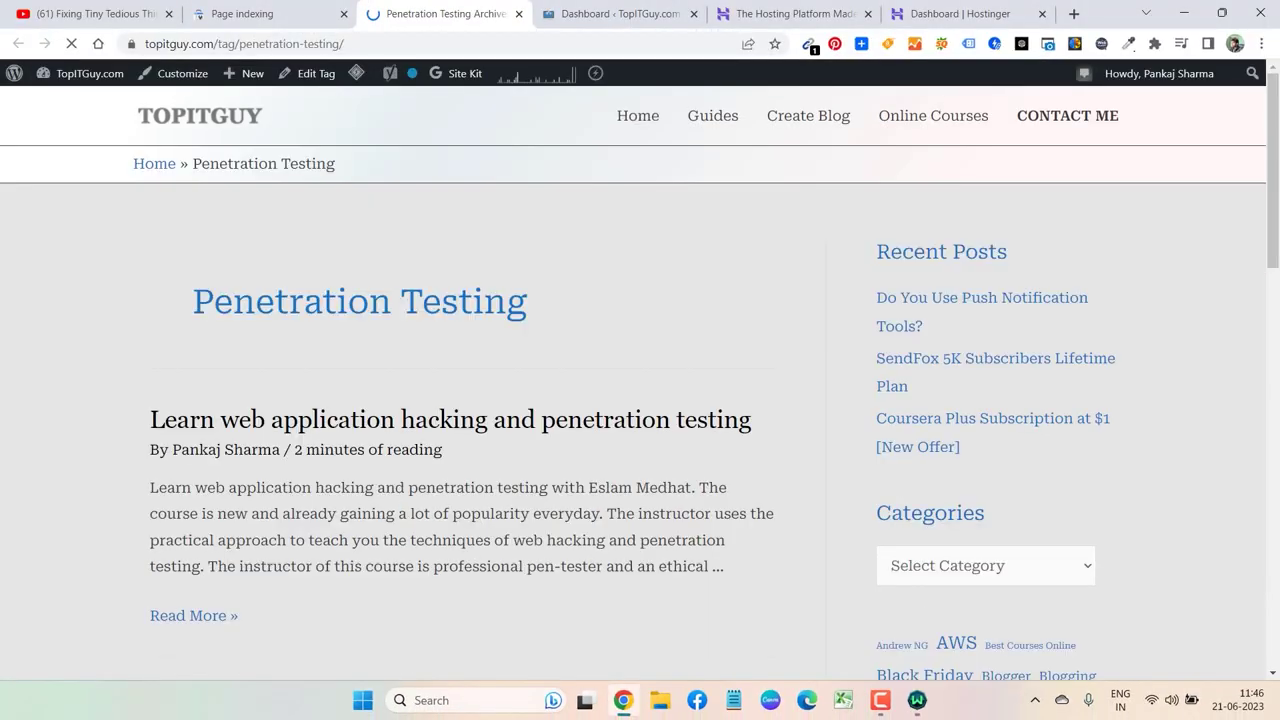
Compare the Penetration Testing tag archive with the Search Console report, ending back on Search Console
scroll(1277, 207, "down", 4)
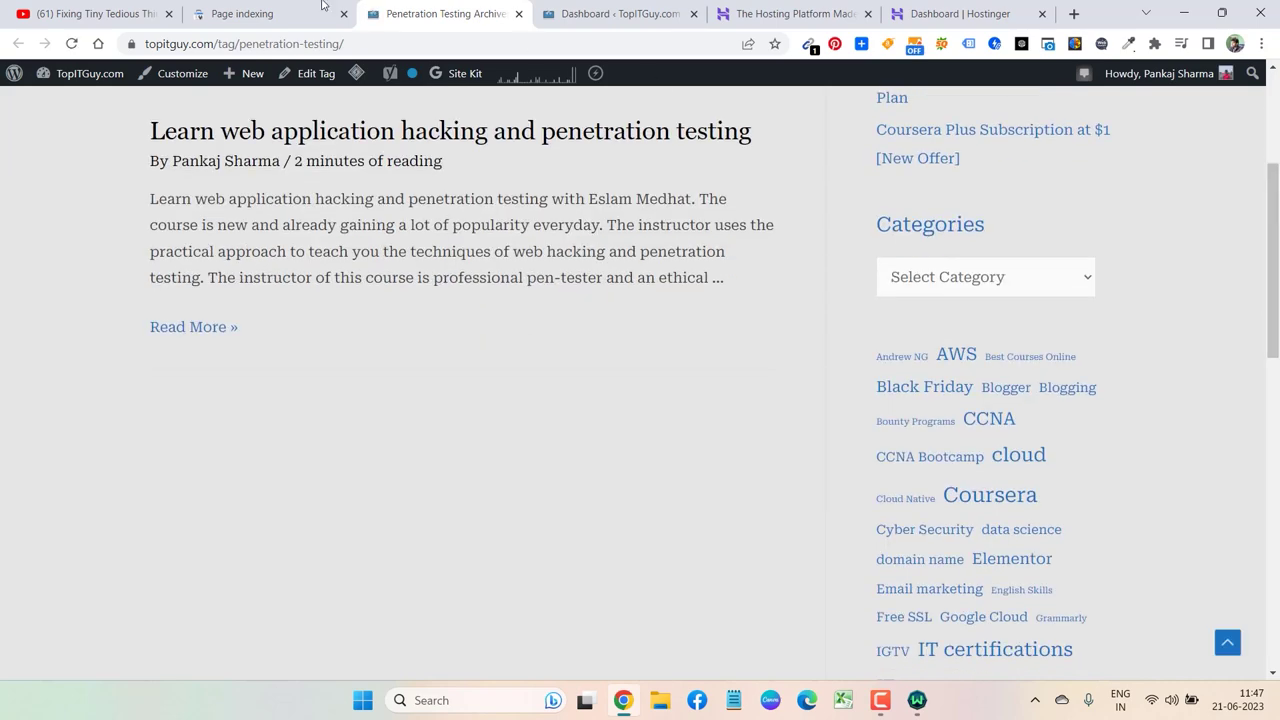
left_click(268, 8)
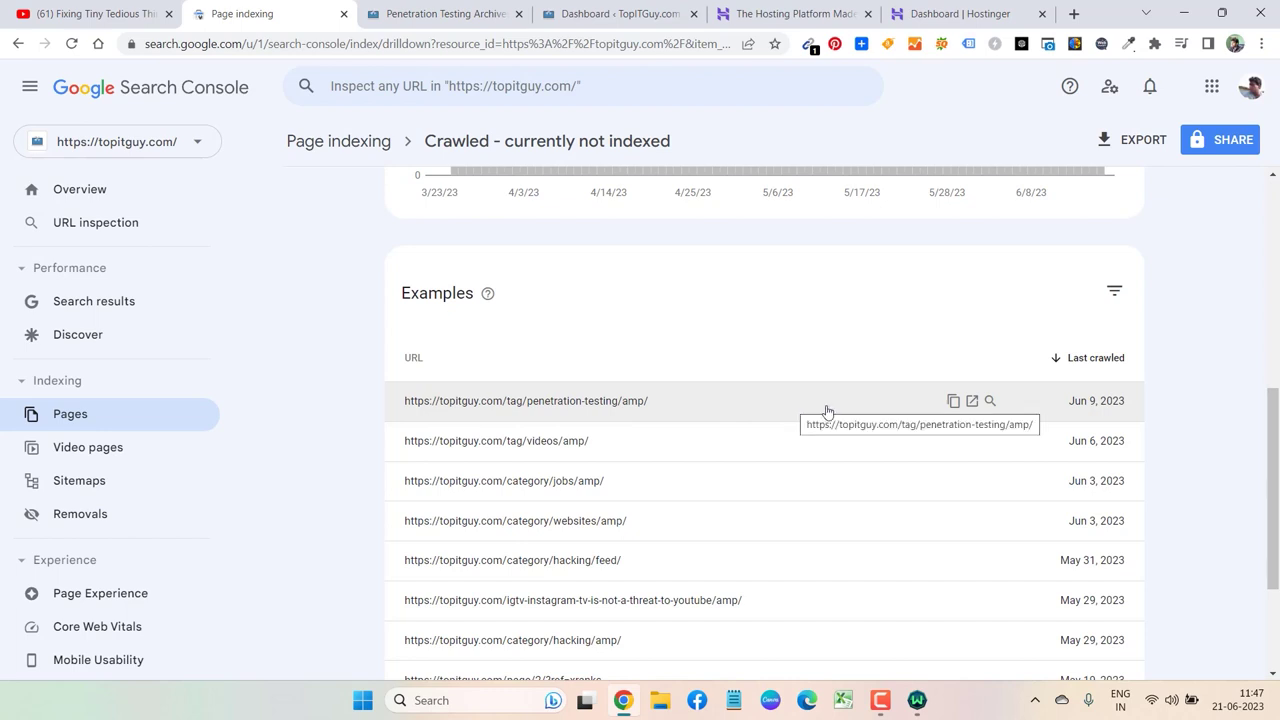
left_click(466, 10)
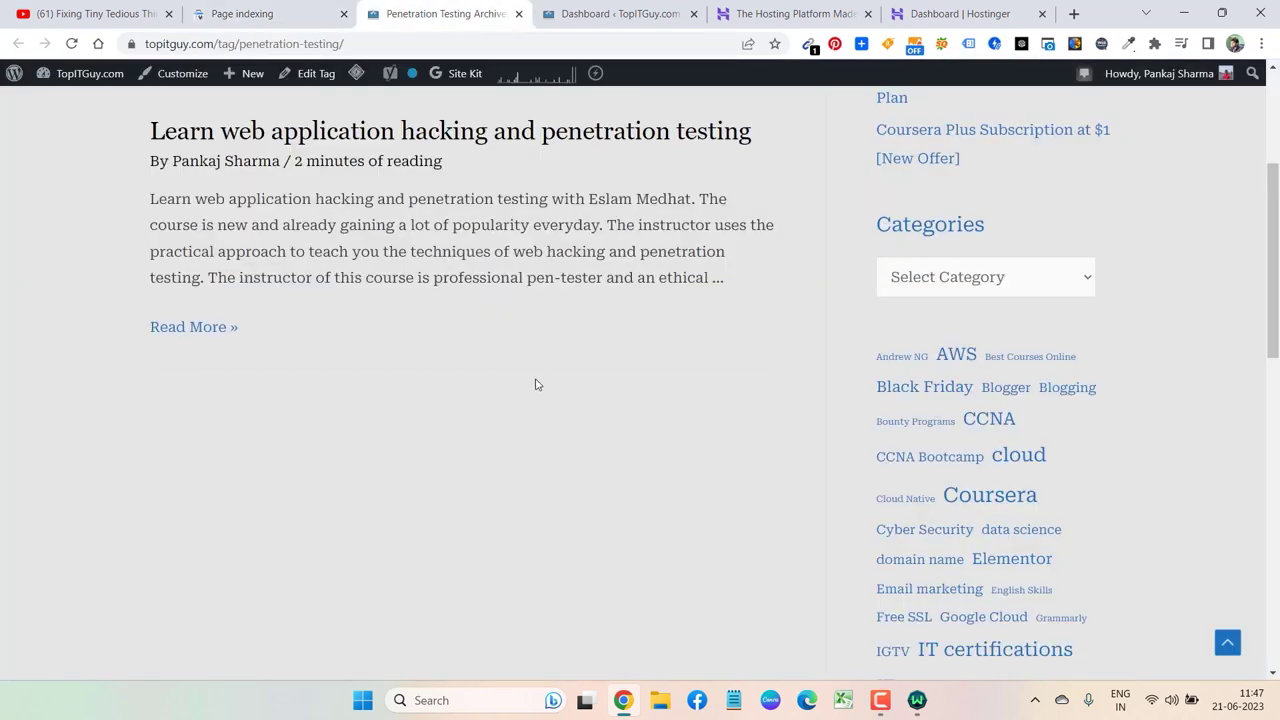
left_click_drag(1275, 192, 1276, 104)
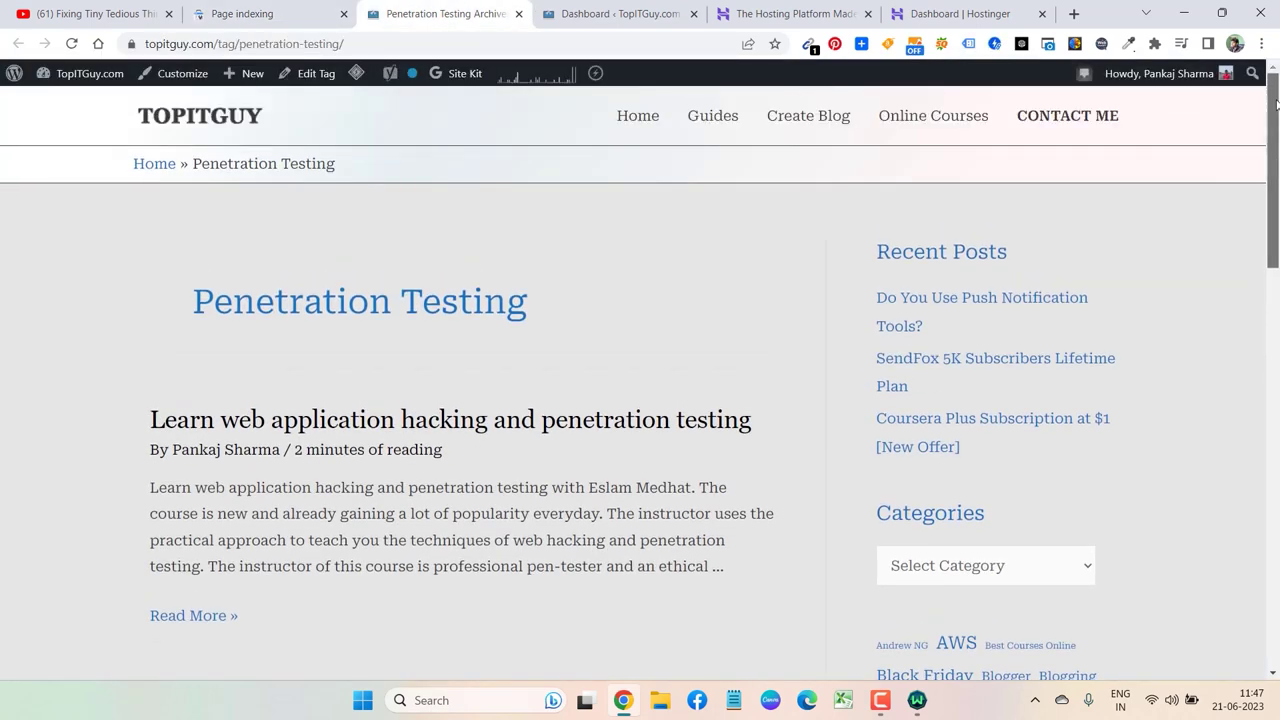
scroll(1276, 104, "down", 2)
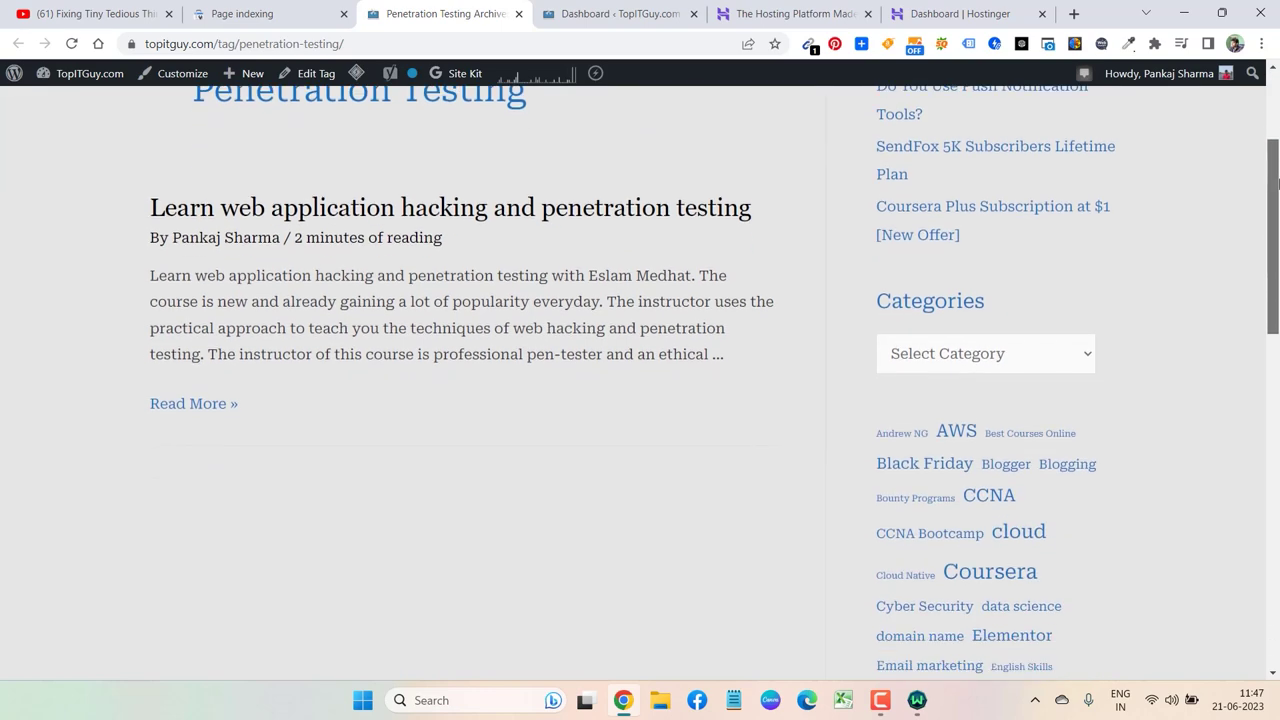
left_click(294, 6)
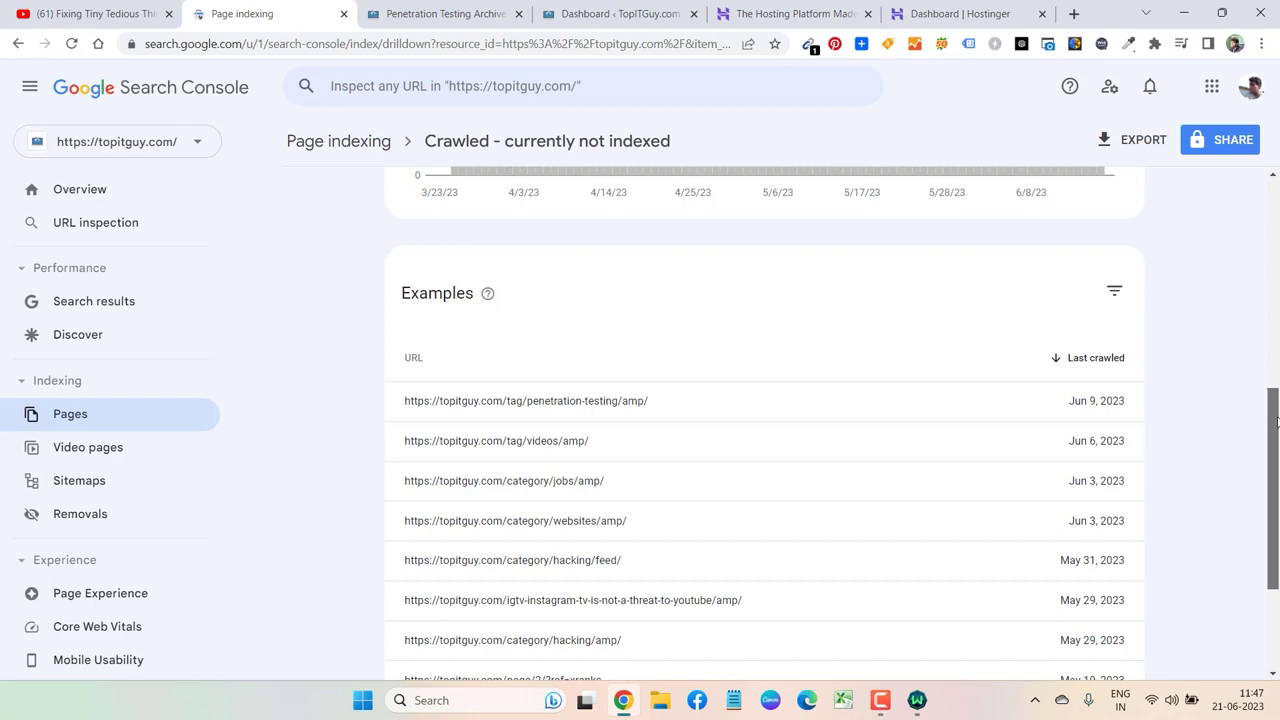
left_click_drag(1276, 420, 1276, 500)
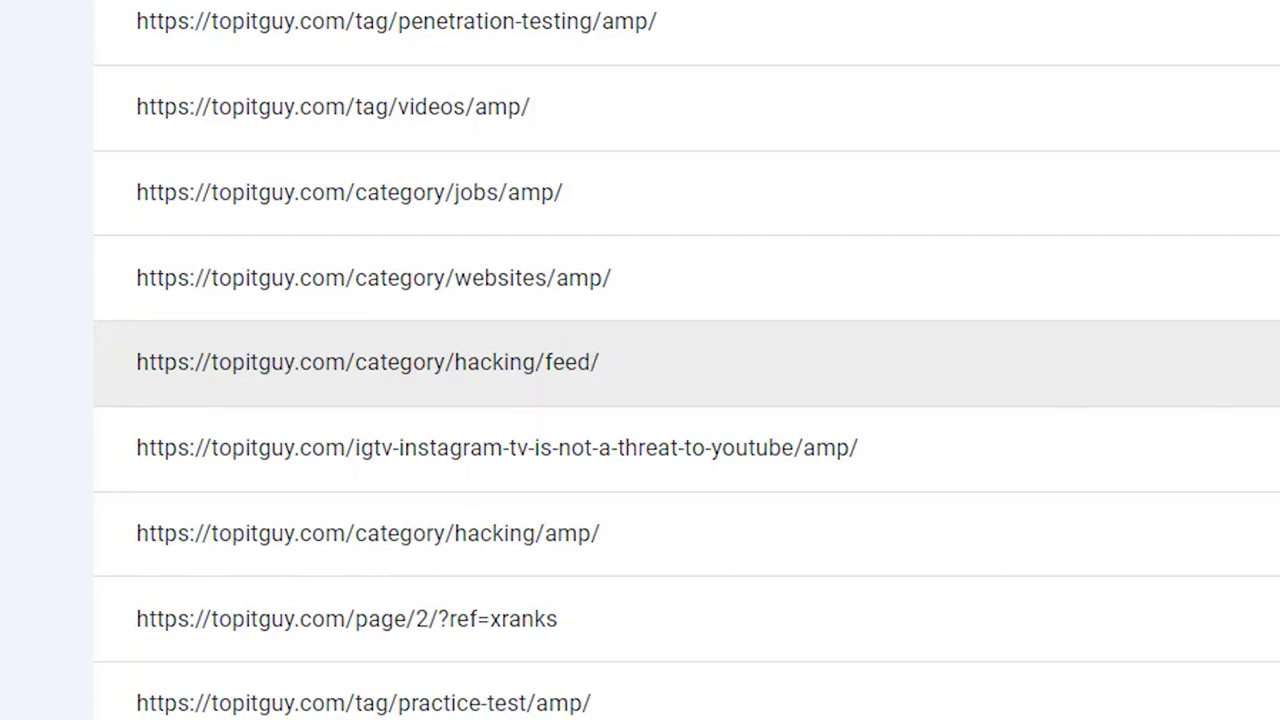
left_click(1270, 362)
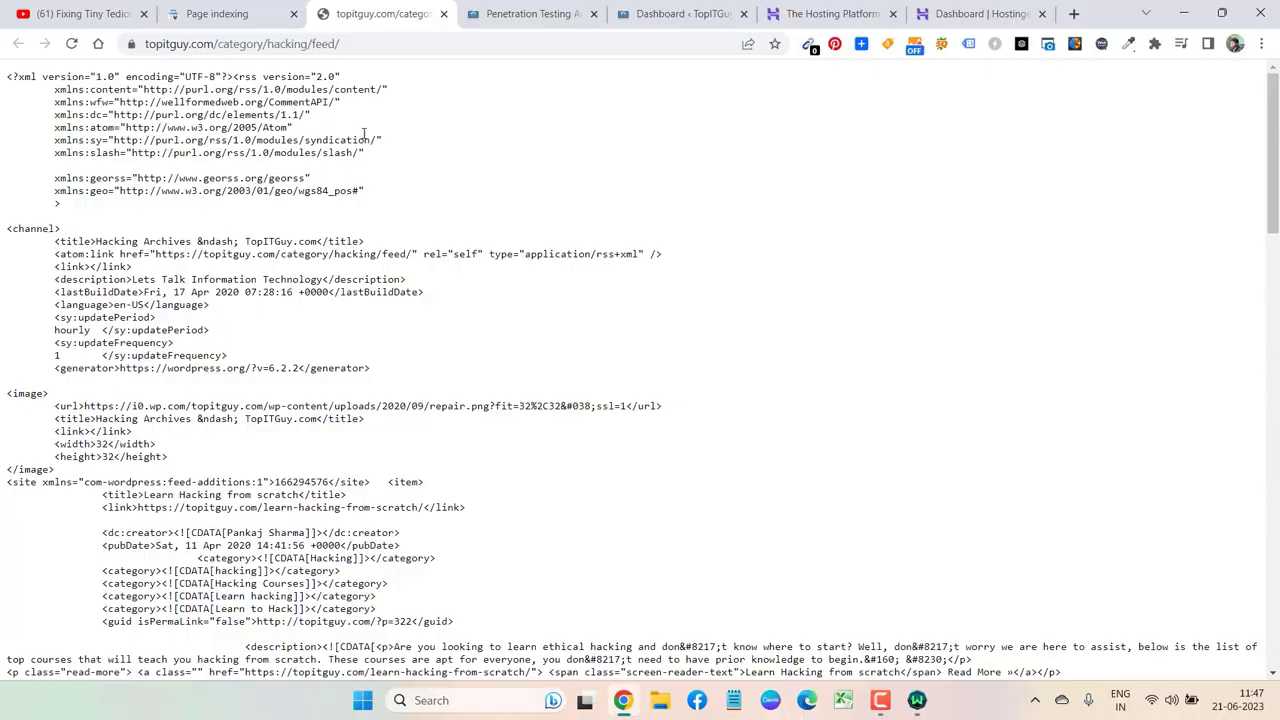
Inspect the hacking feed's XML and its feed/ address, then return to the not-indexed list
left_click_drag(1278, 148, 1277, 114)
left_click_drag(349, 43, 313, 43)
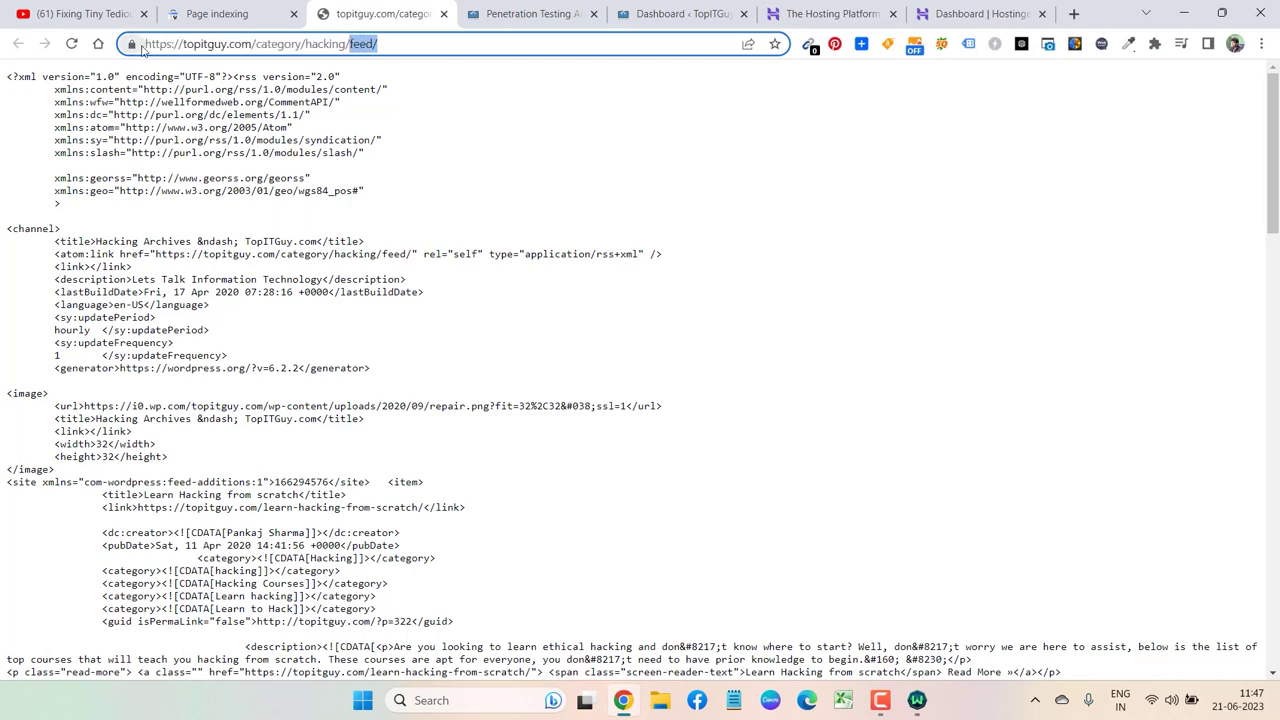
left_click(204, 44)
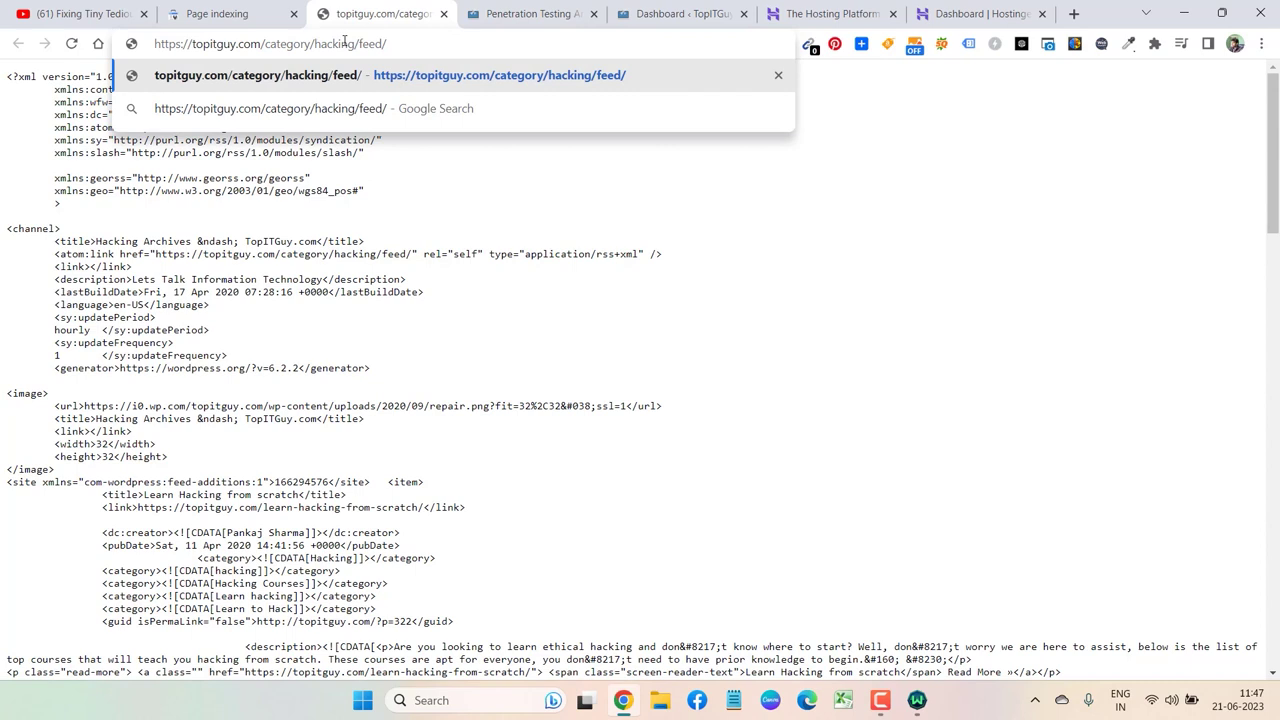
left_click_drag(360, 44, 204, 44)
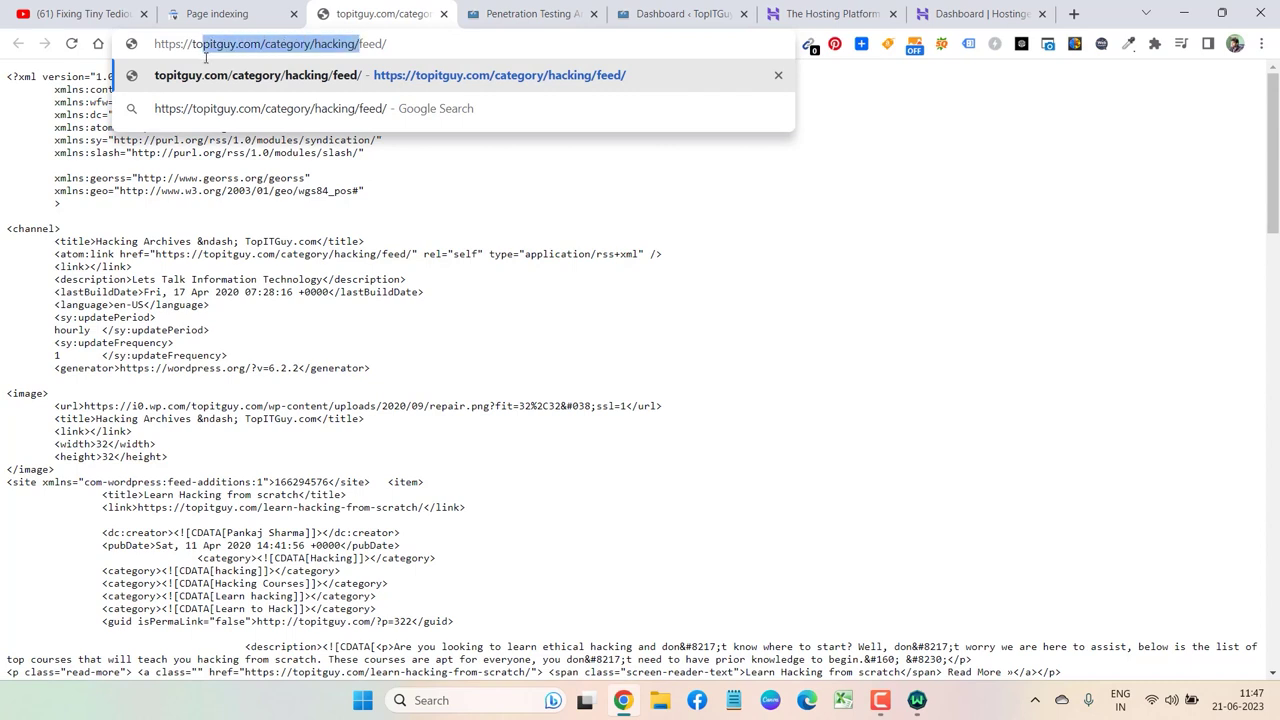
left_click(407, 44)
left_click(533, 192)
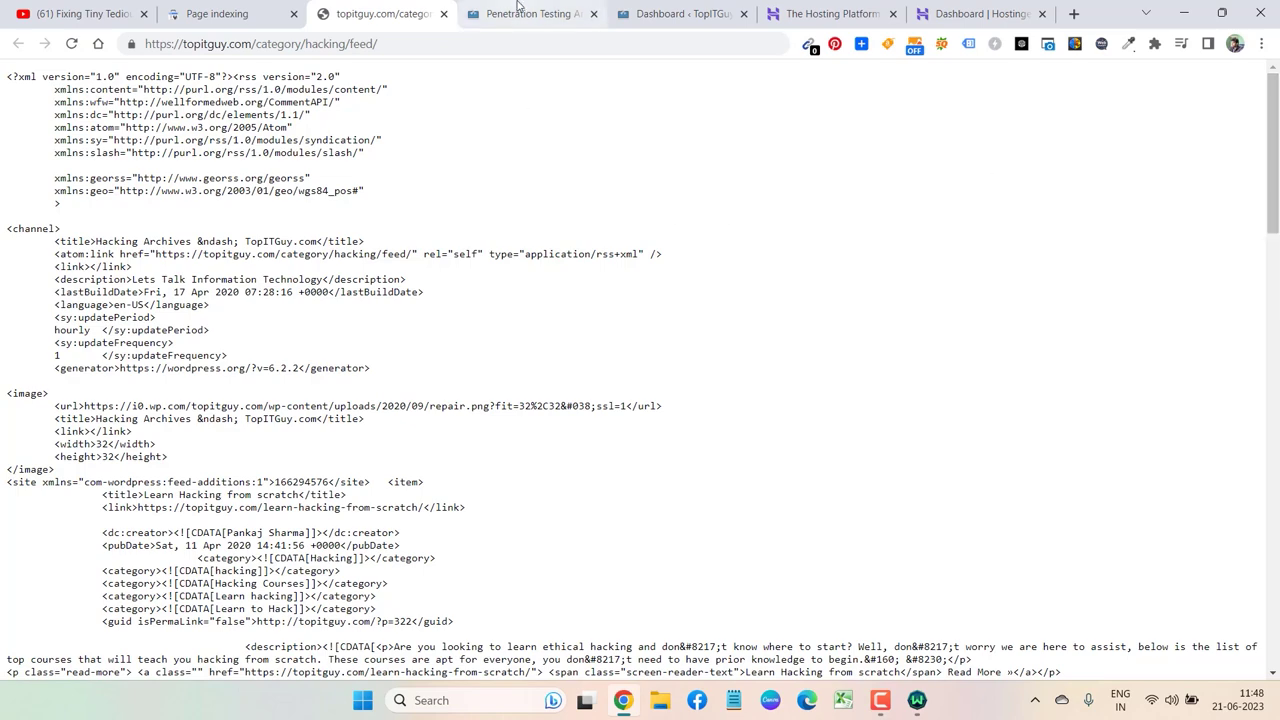
mouse_move(518, 6)
left_click(190, 6)
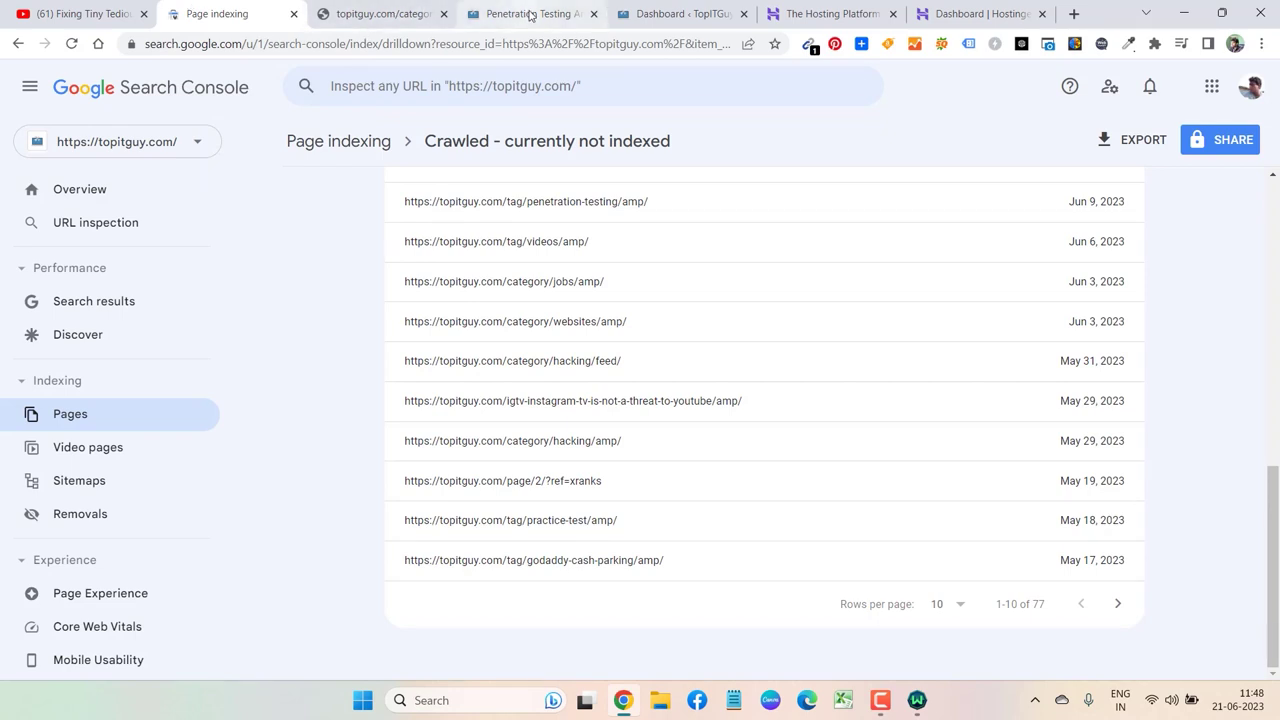
Search Plugins > Add New for 'disable everything', then install and activate it
left_click(665, 12)
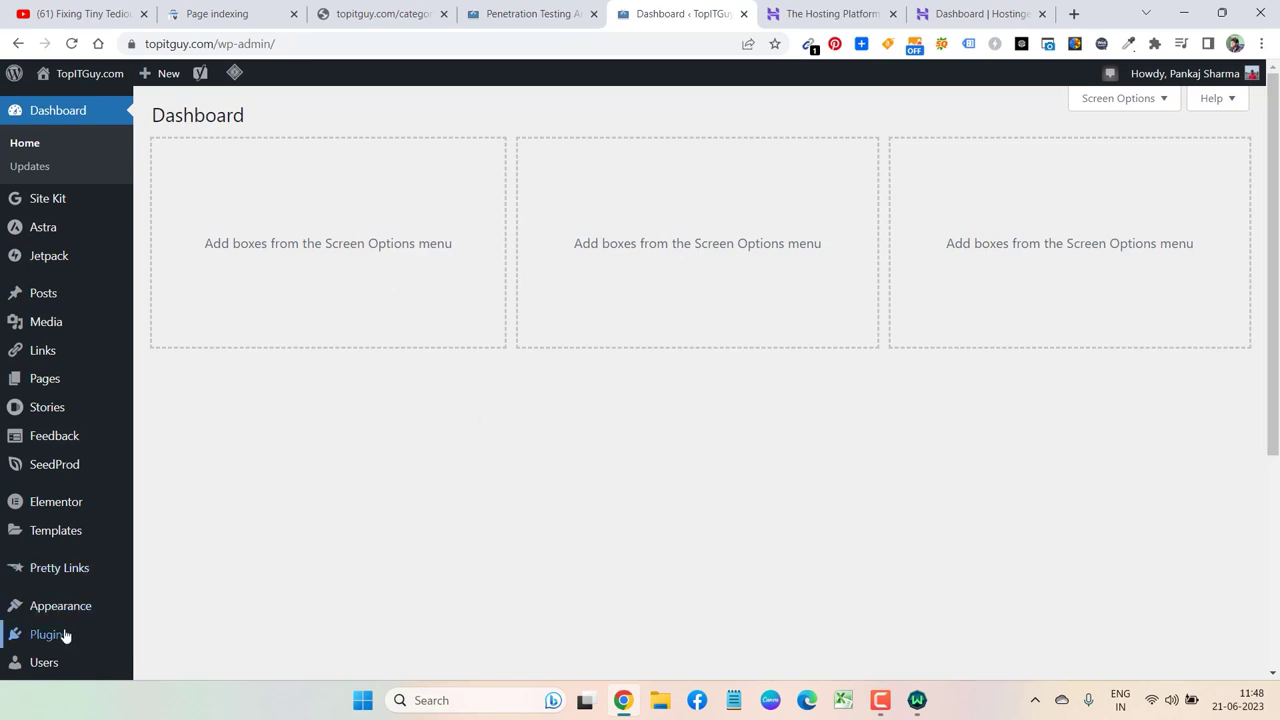
mouse_move(63, 636)
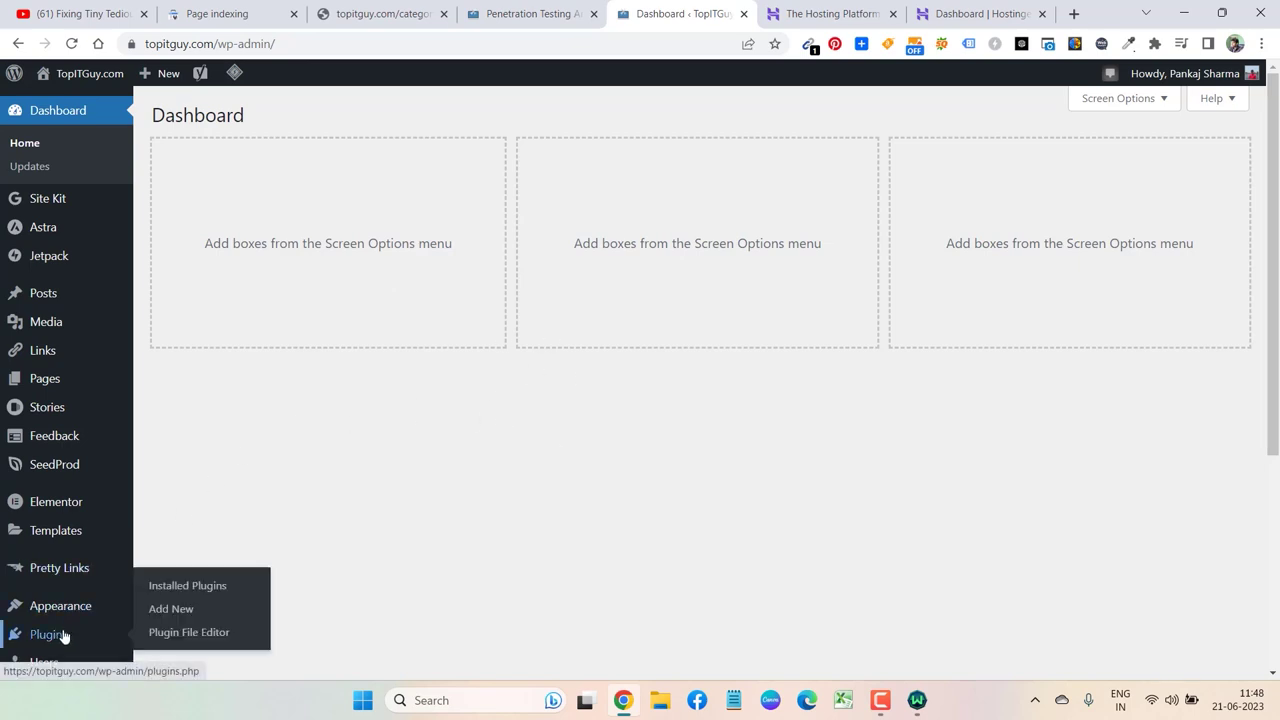
left_click(188, 609)
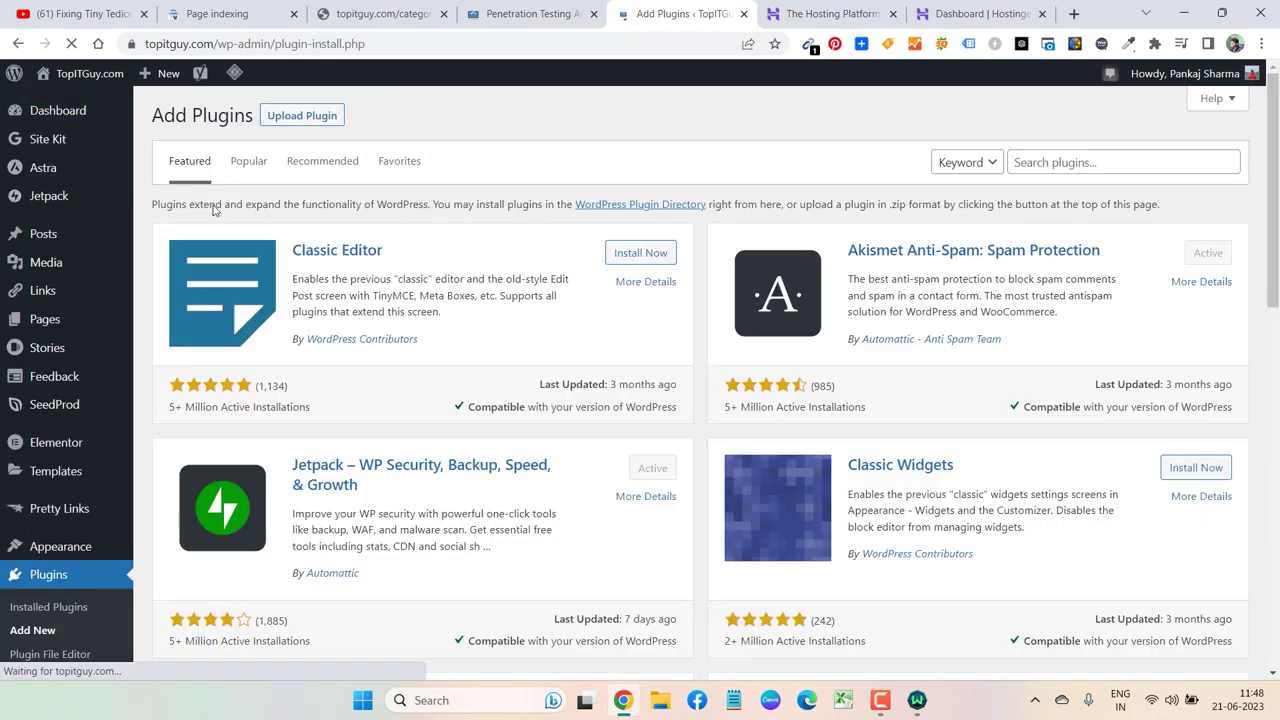
left_click(1108, 158)
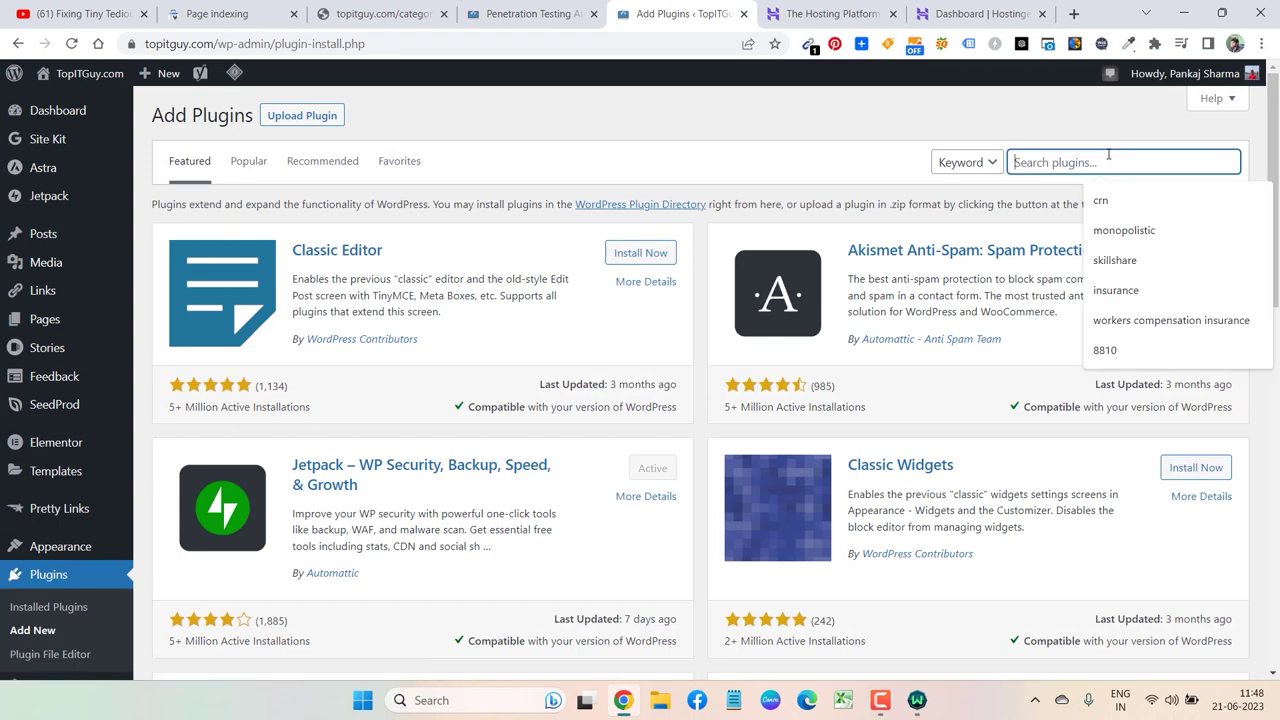
type("disa")
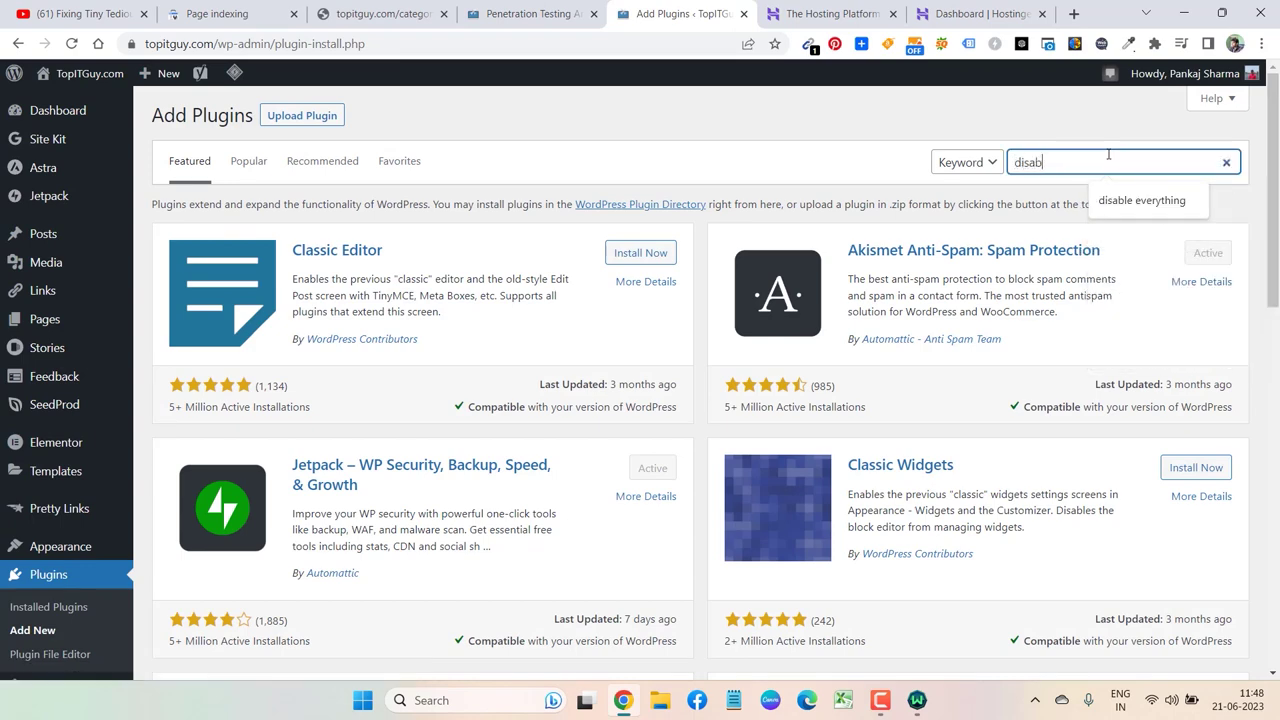
type("b")
left_click(1141, 200)
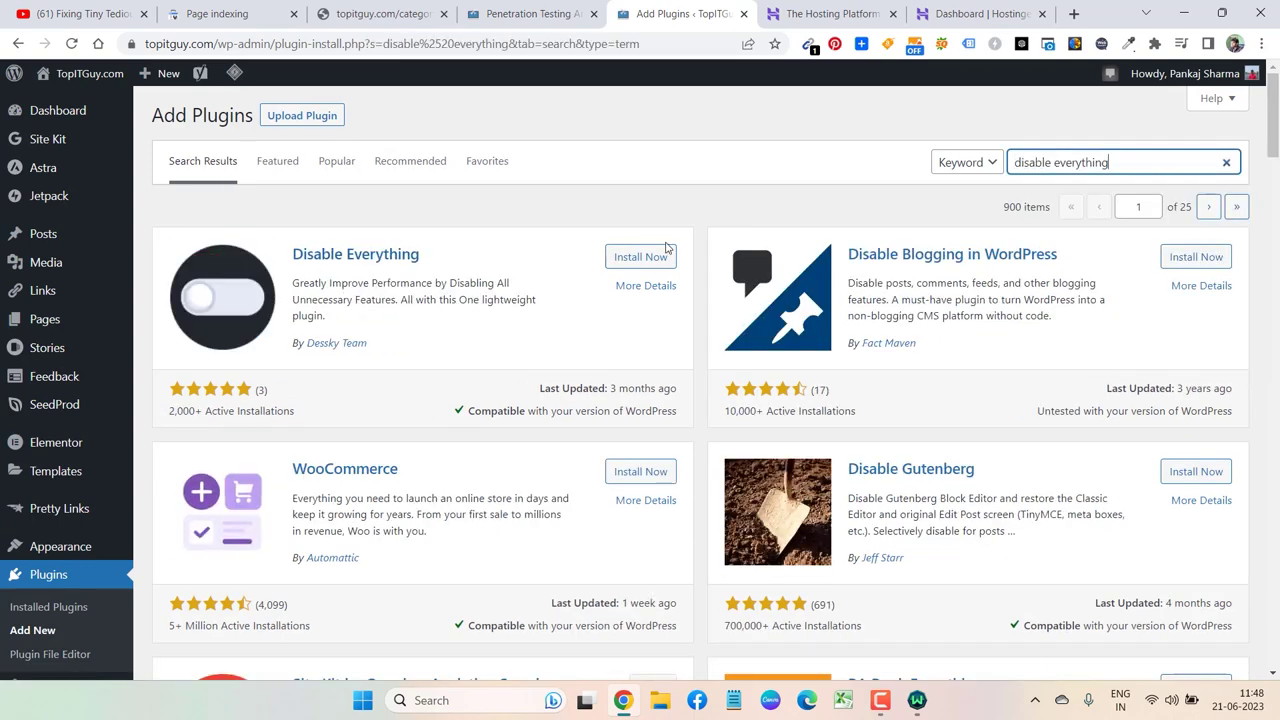
left_click(657, 257)
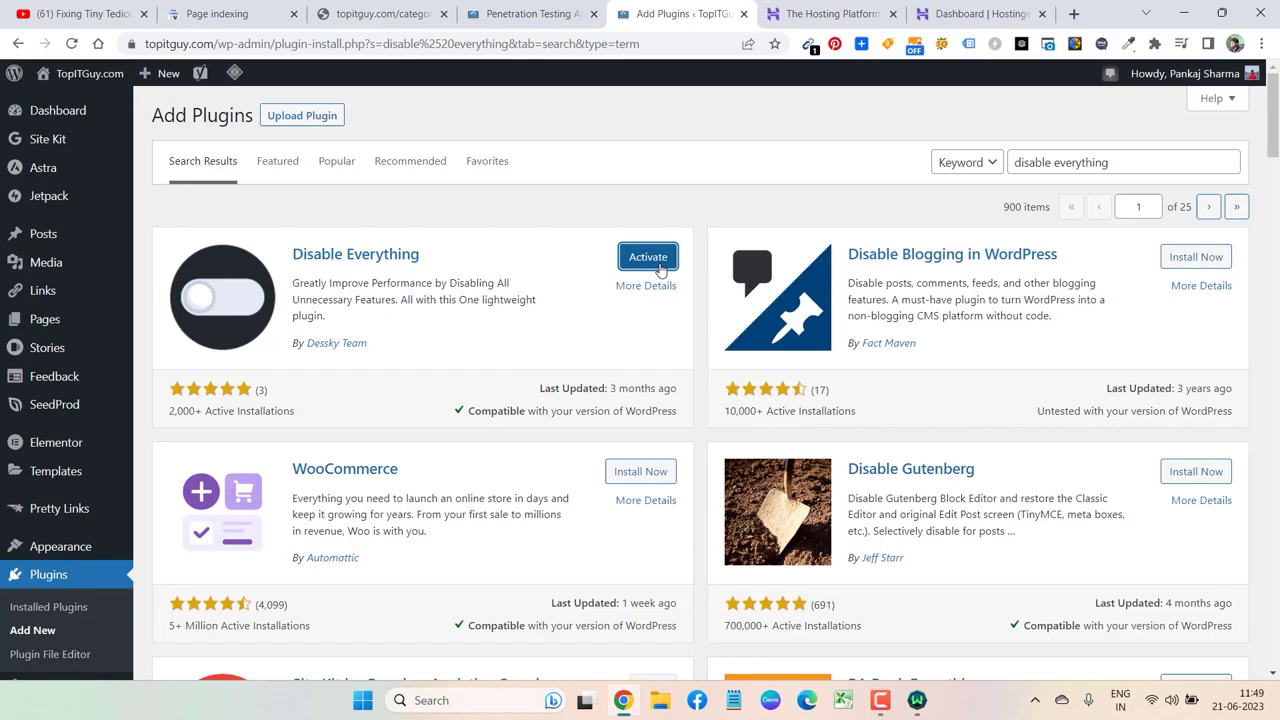
left_click(648, 257)
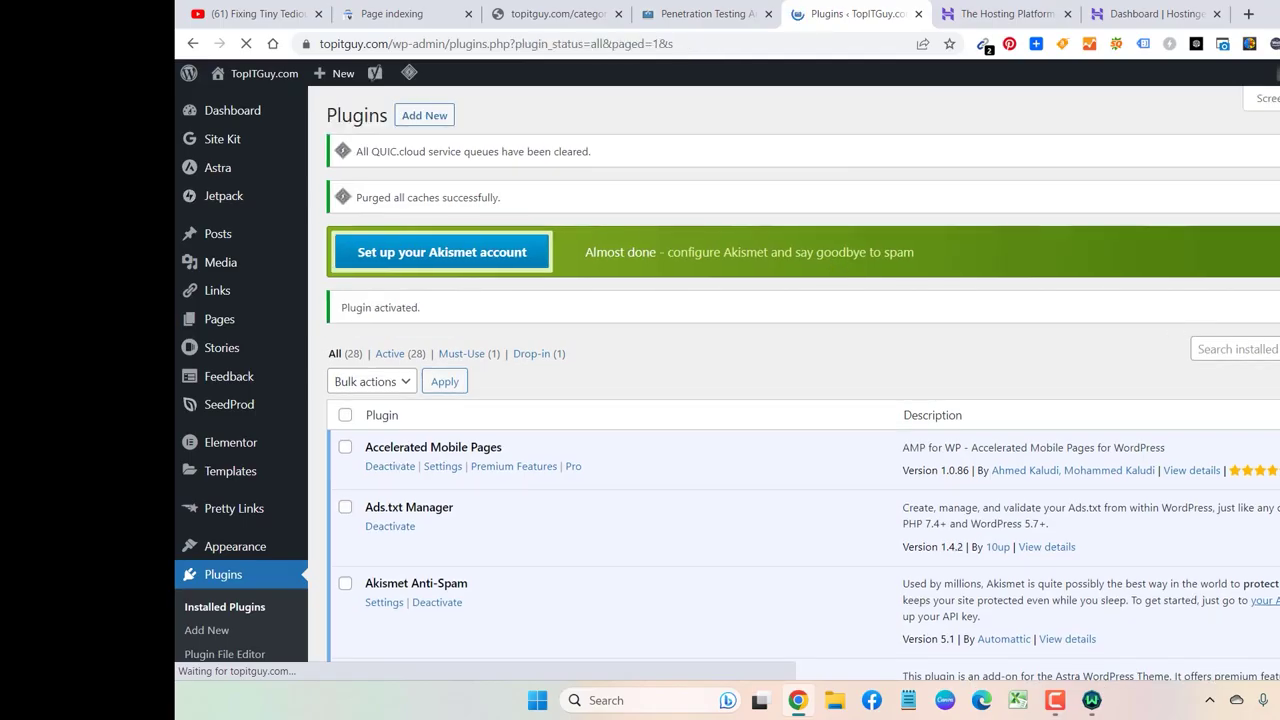
In Settings > Disable Everything, tick the RSS Feeds option to disable feed links and feeds
scroll(727, 383, "down", 3)
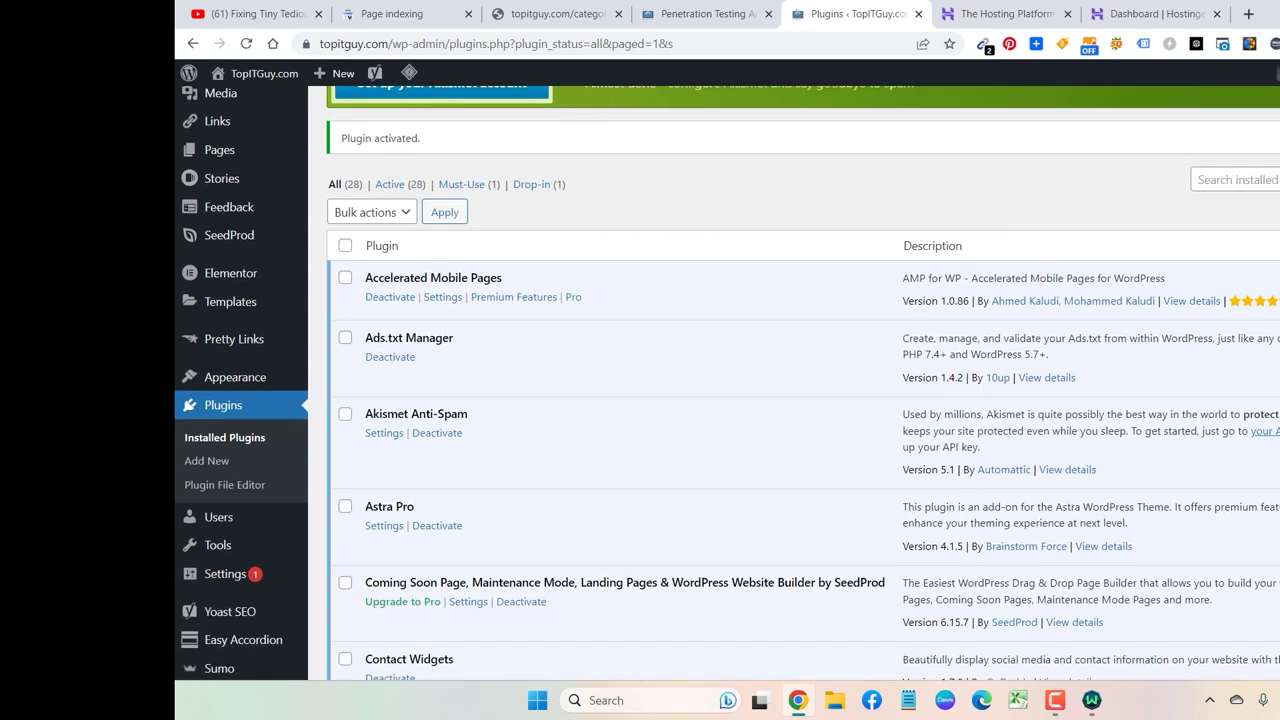
scroll(294, 262, "down", 4)
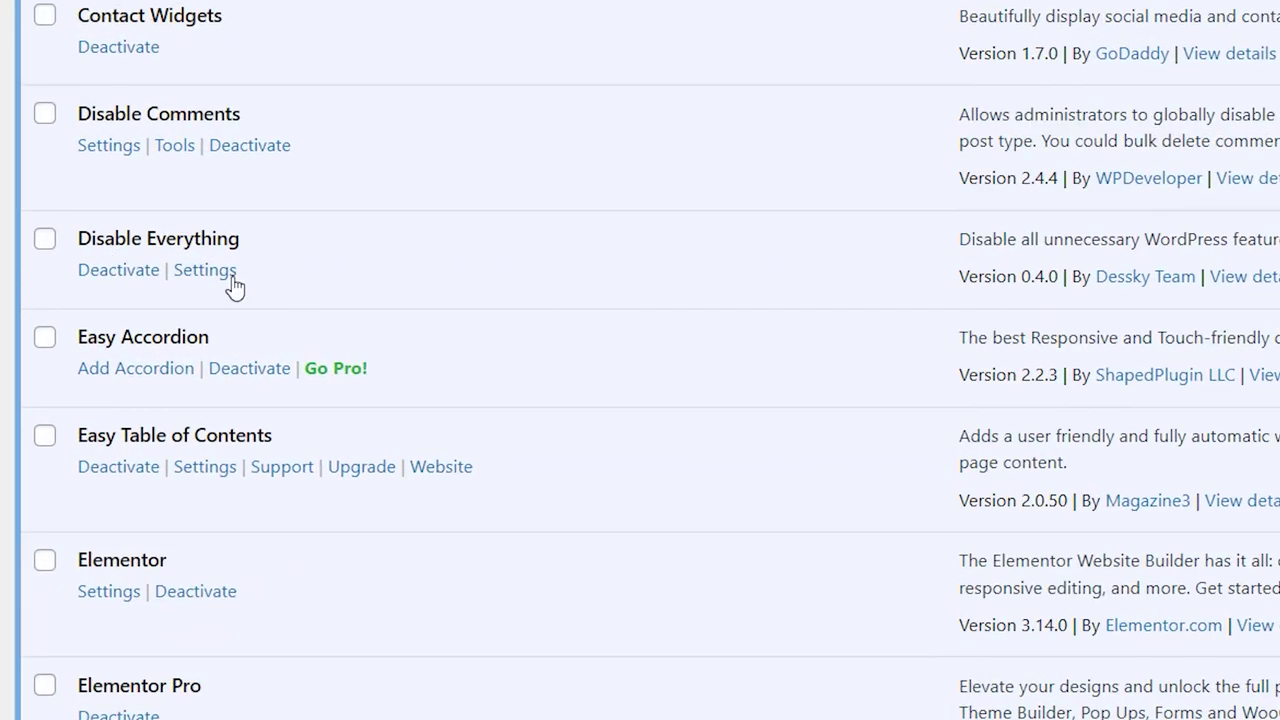
left_click(449, 309)
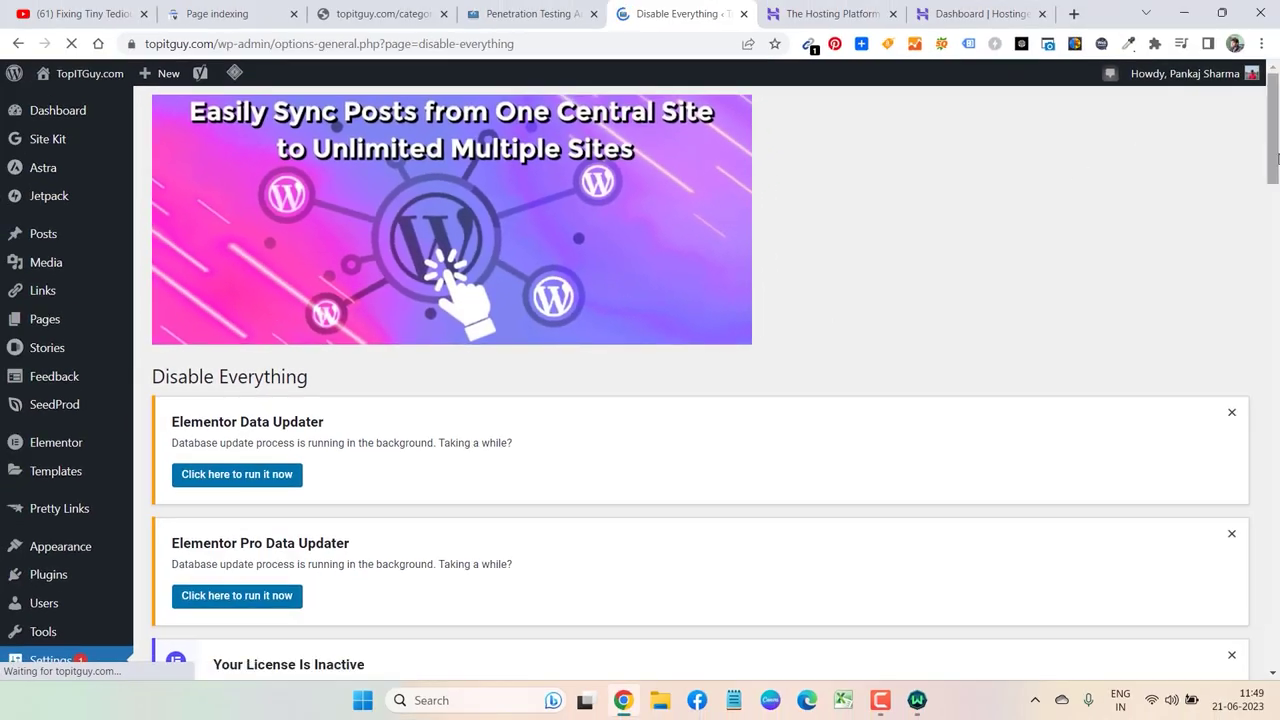
left_click_drag(1277, 160, 1277, 374)
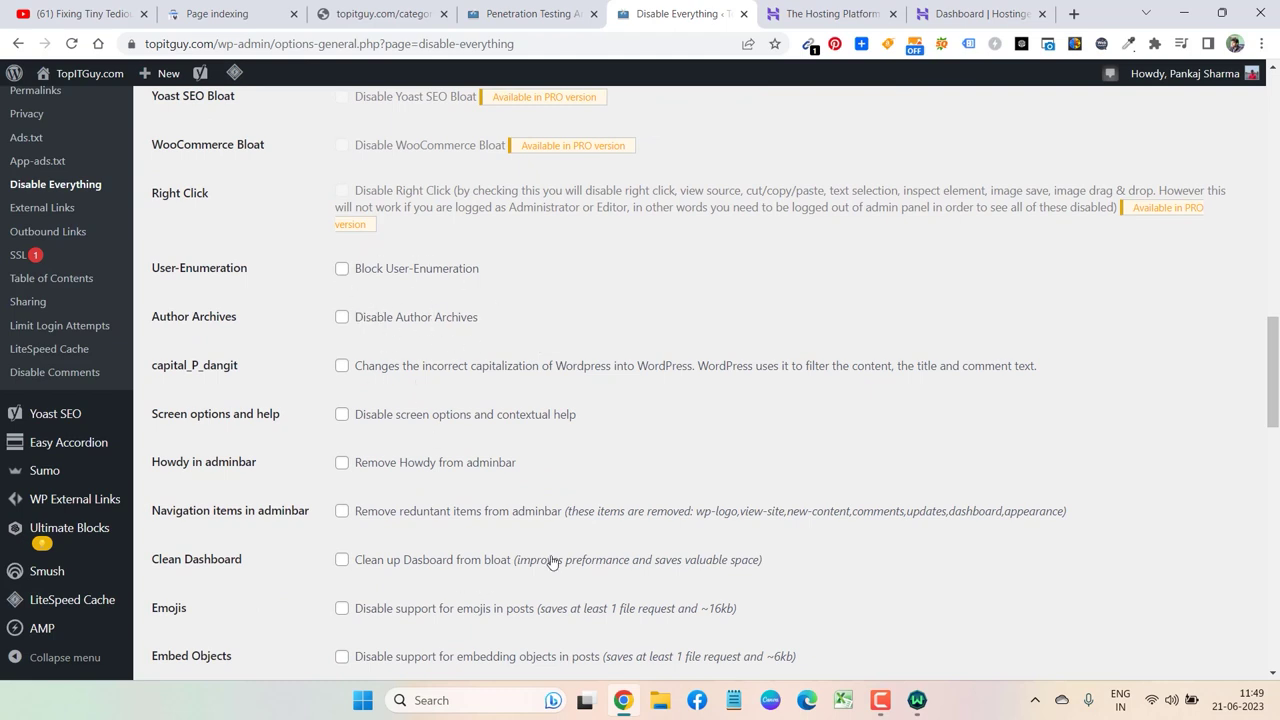
left_click_drag(1275, 372, 1275, 490)
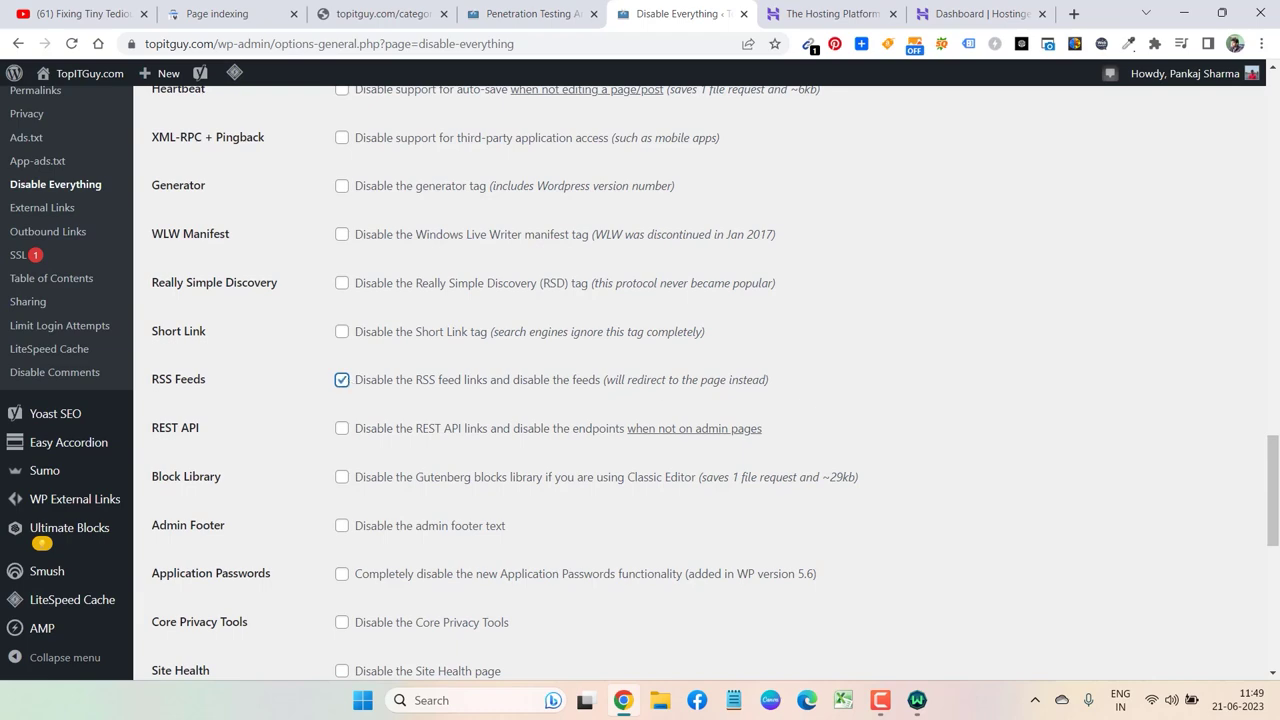
left_click_drag(1275, 456, 1275, 567)
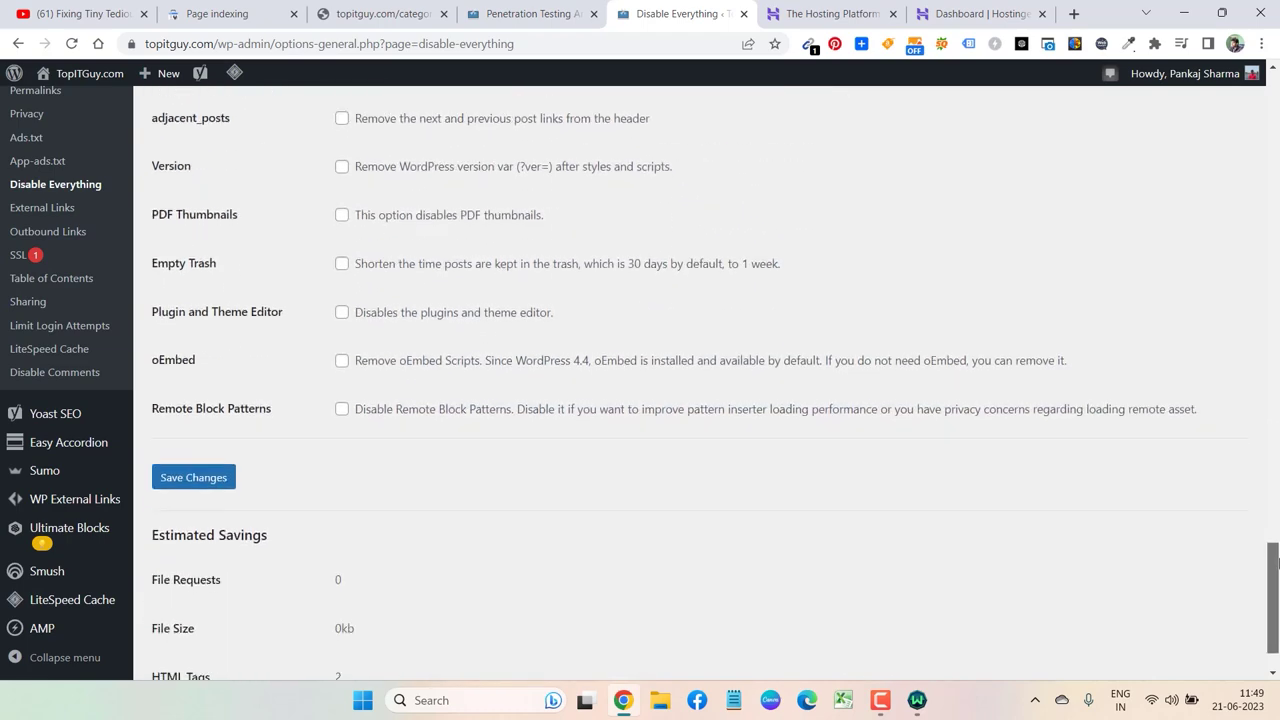
Save the Disable Everything settings, dismiss the three notices, and purge all LiteSpeed caches
left_click(194, 480)
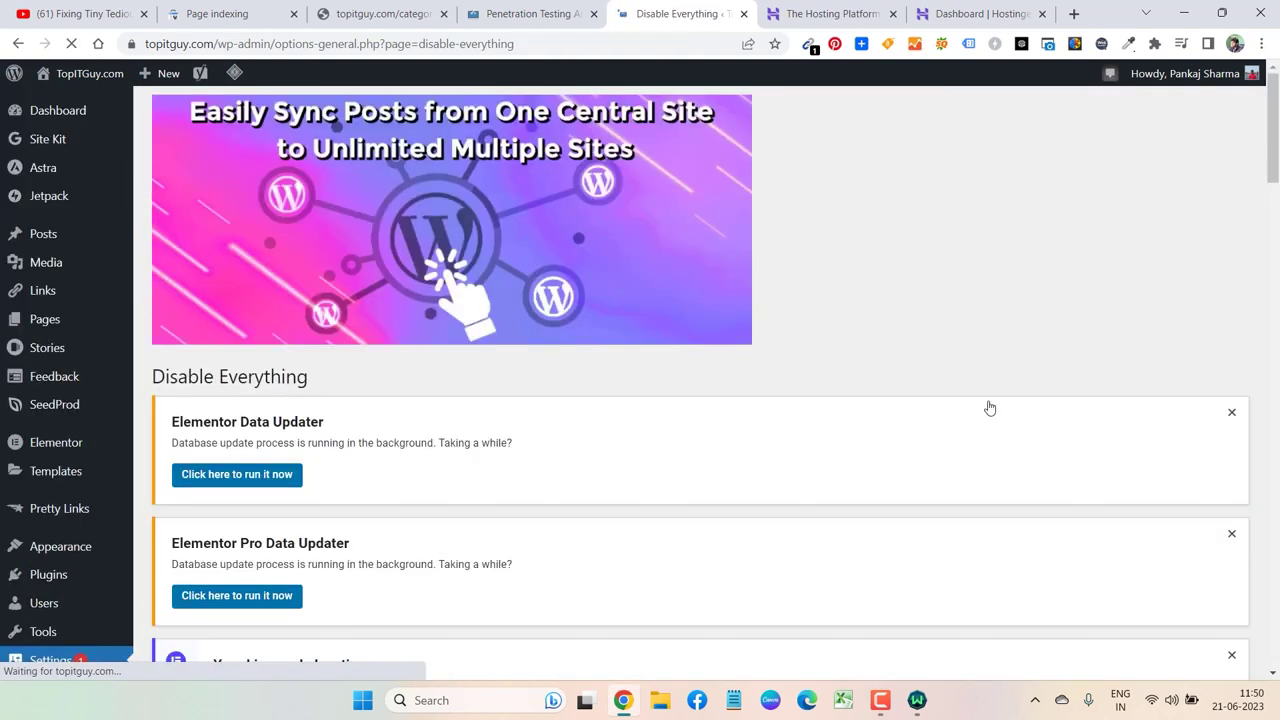
left_click(1232, 412)
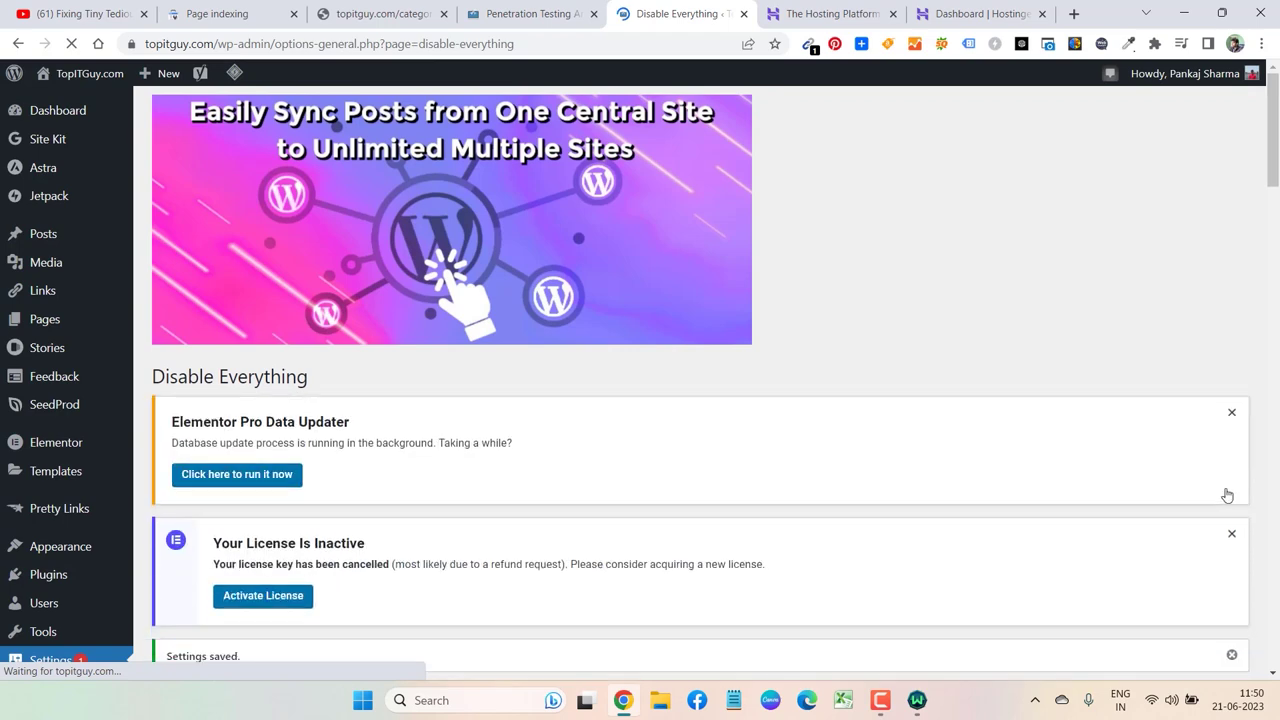
left_click(1232, 412)
left_click(1232, 412)
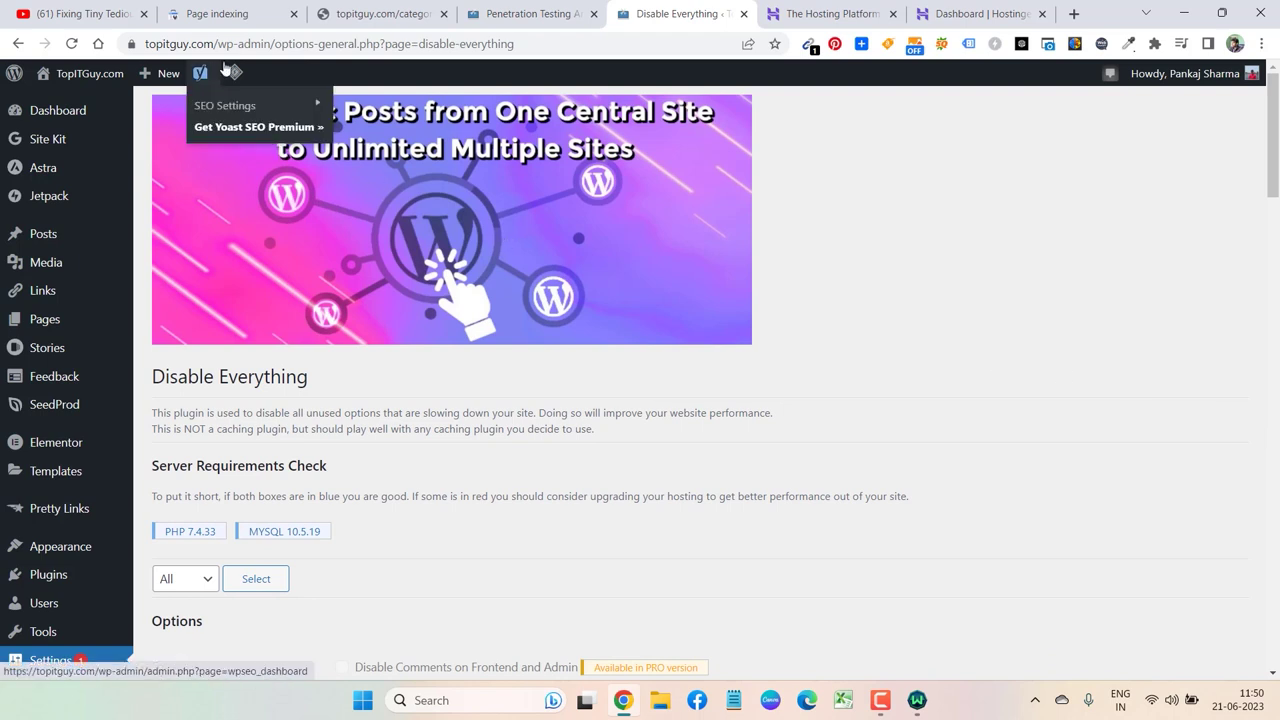
mouse_move(235, 74)
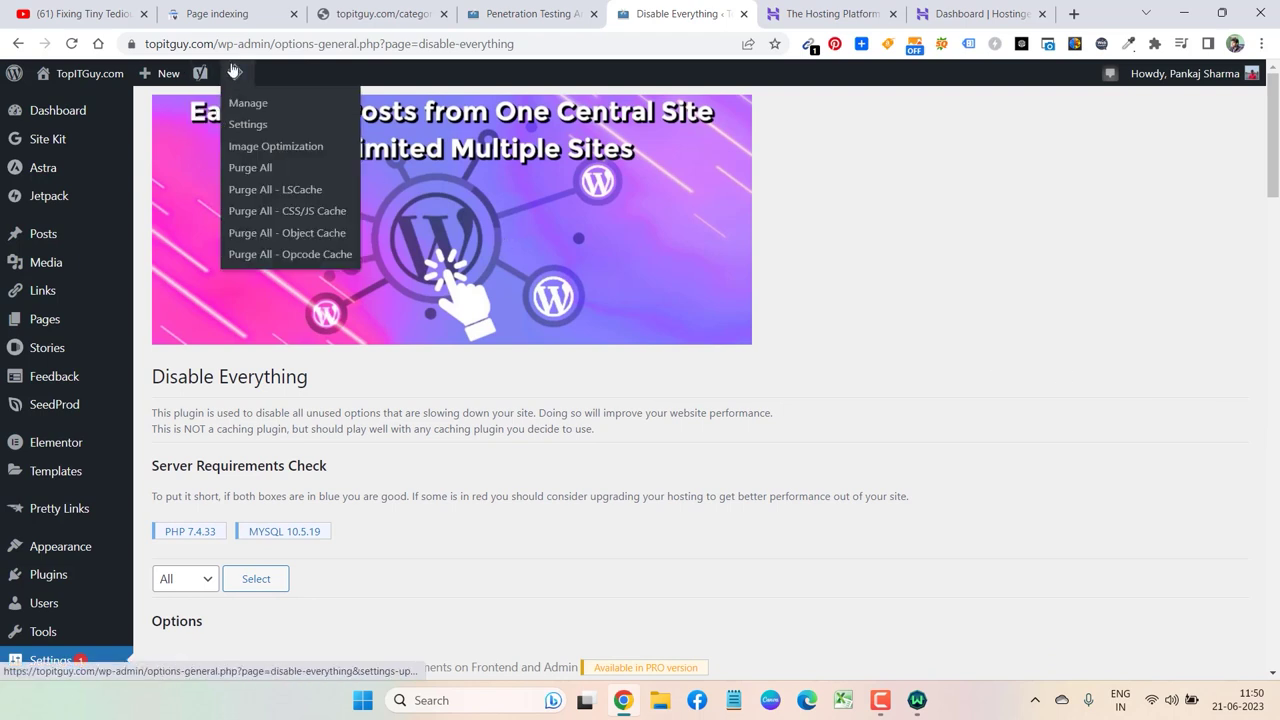
left_click(257, 171)
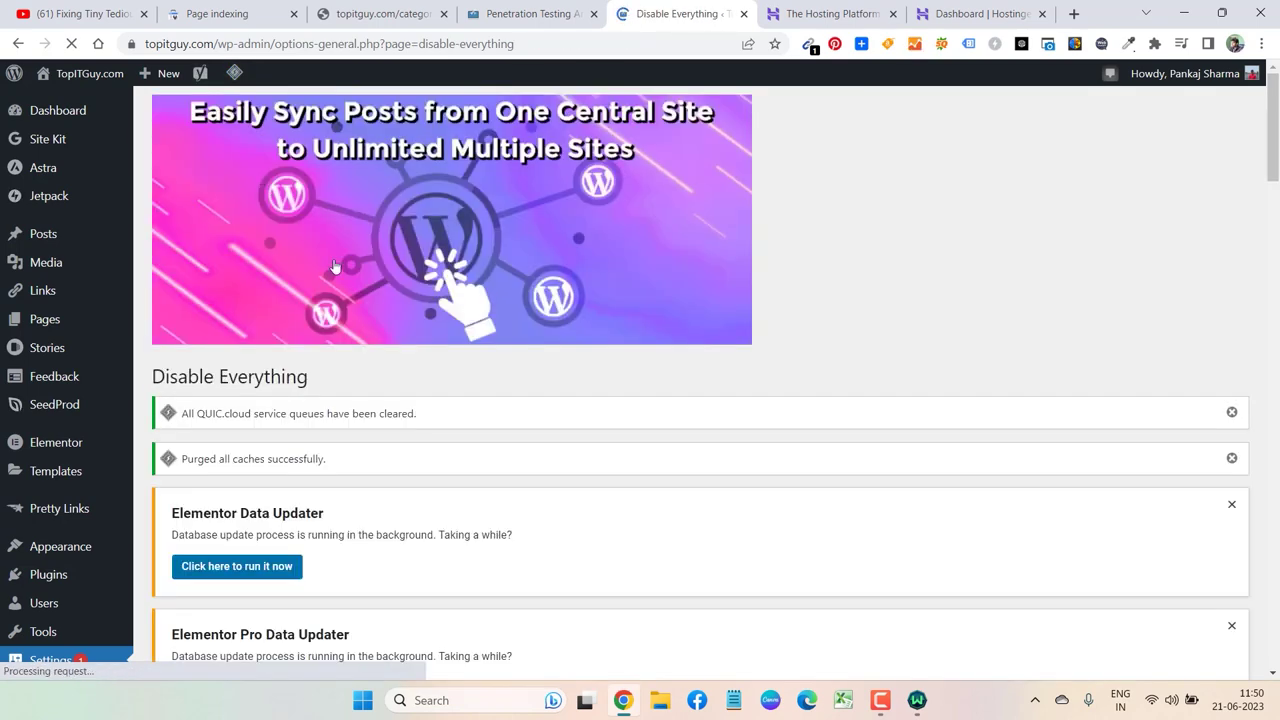
Copy the hacking category feed URL from the address bar
left_click_drag(1274, 115, 1276, 193)
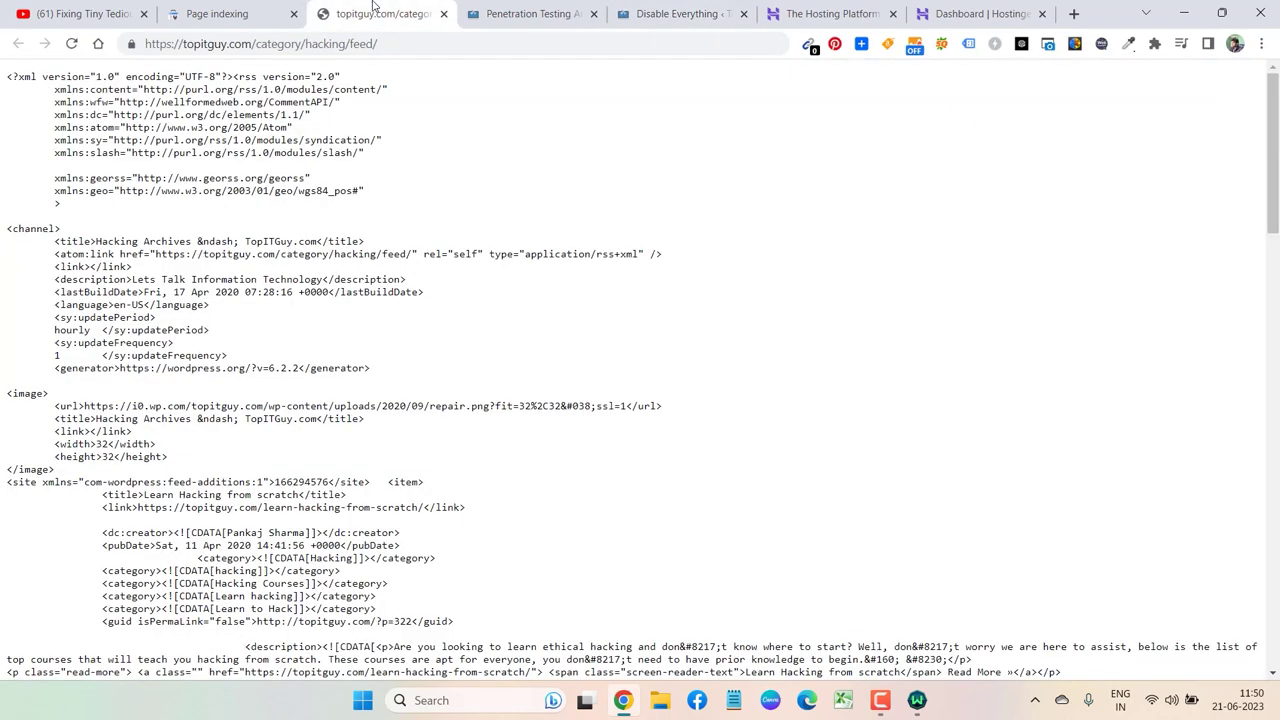
double_click(327, 45)
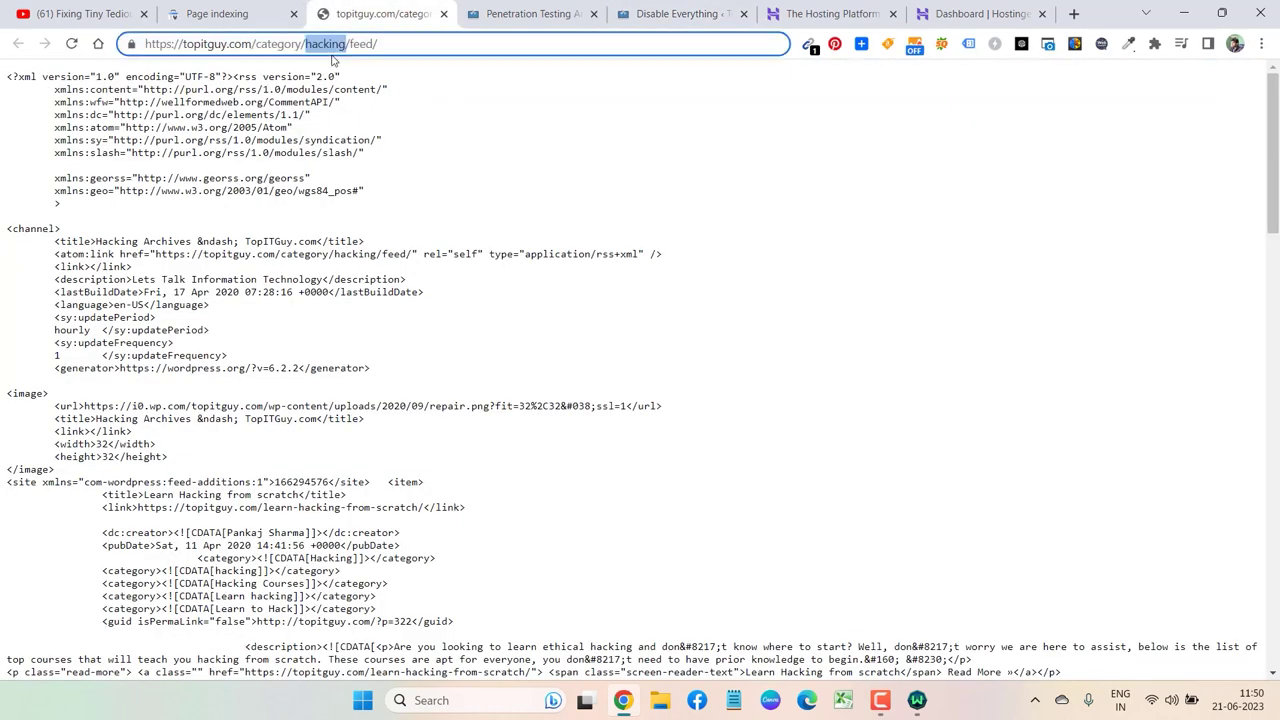
triple_click(302, 42)
right_click(302, 42)
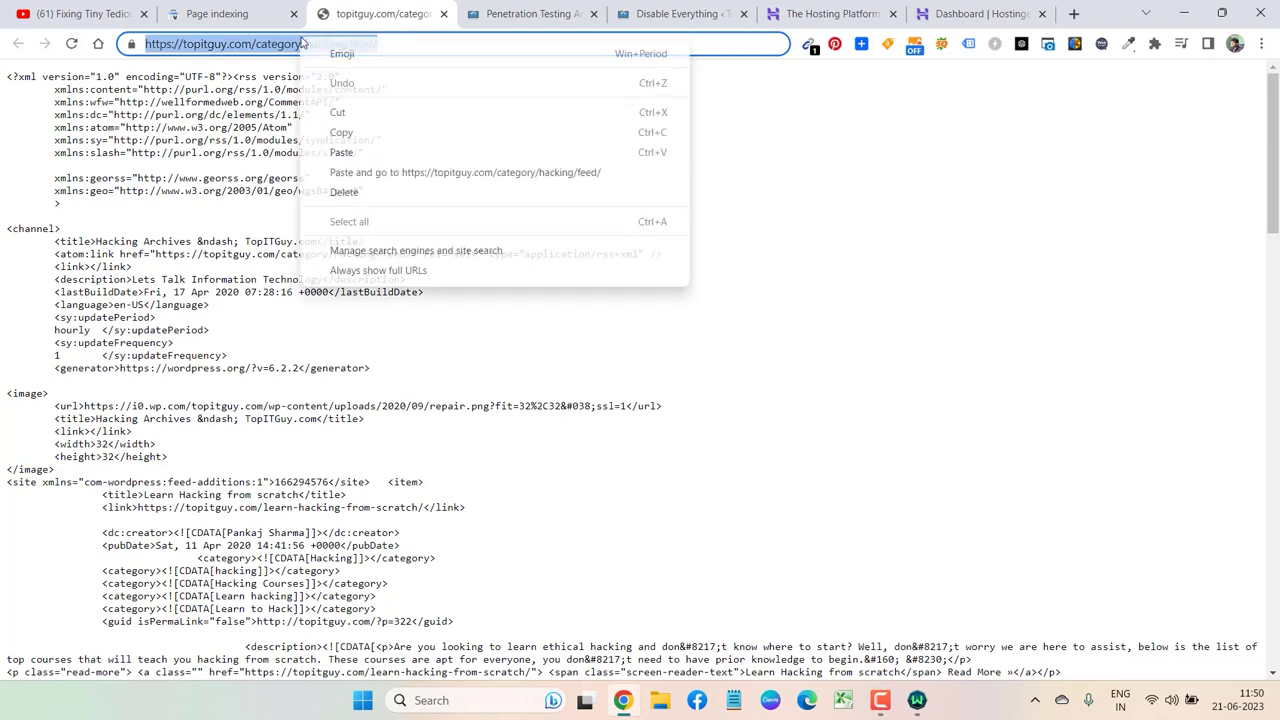
left_click(345, 132)
Load the feed URL in a new Incognito window and confirm it redirects to the Hacking category
left_click(1262, 46)
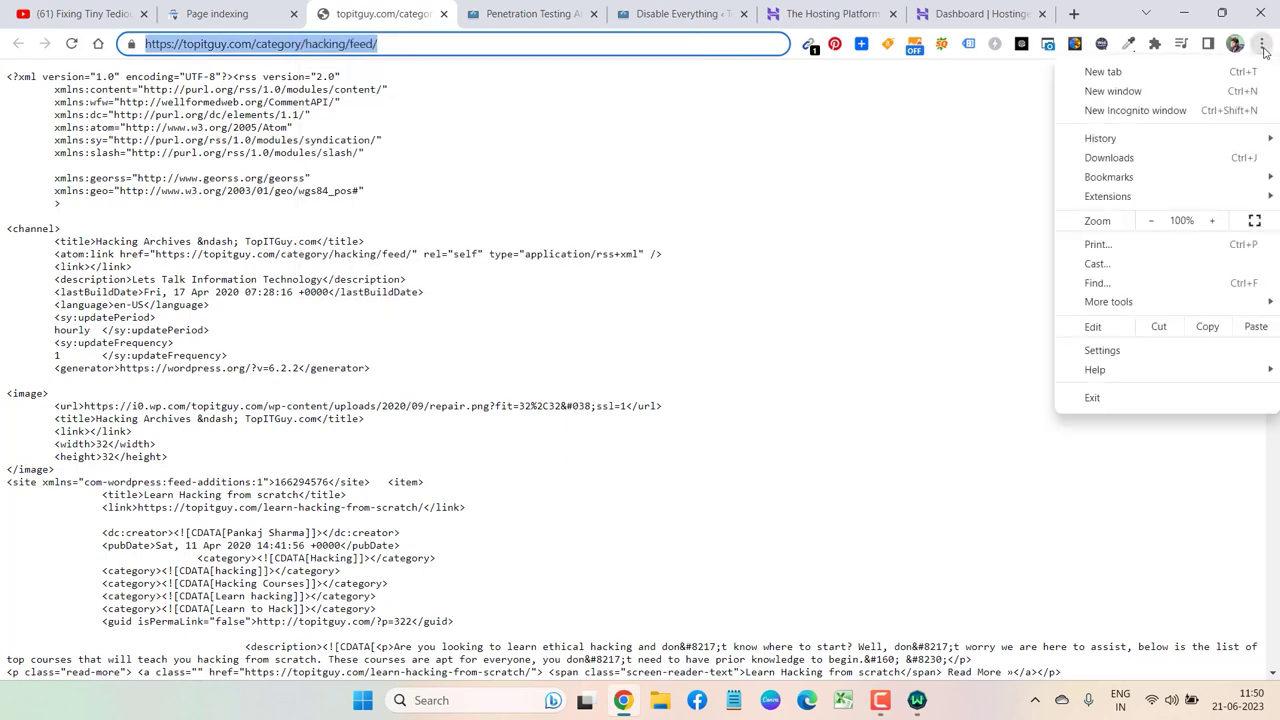
left_click(1193, 113)
key("ctrl+v")
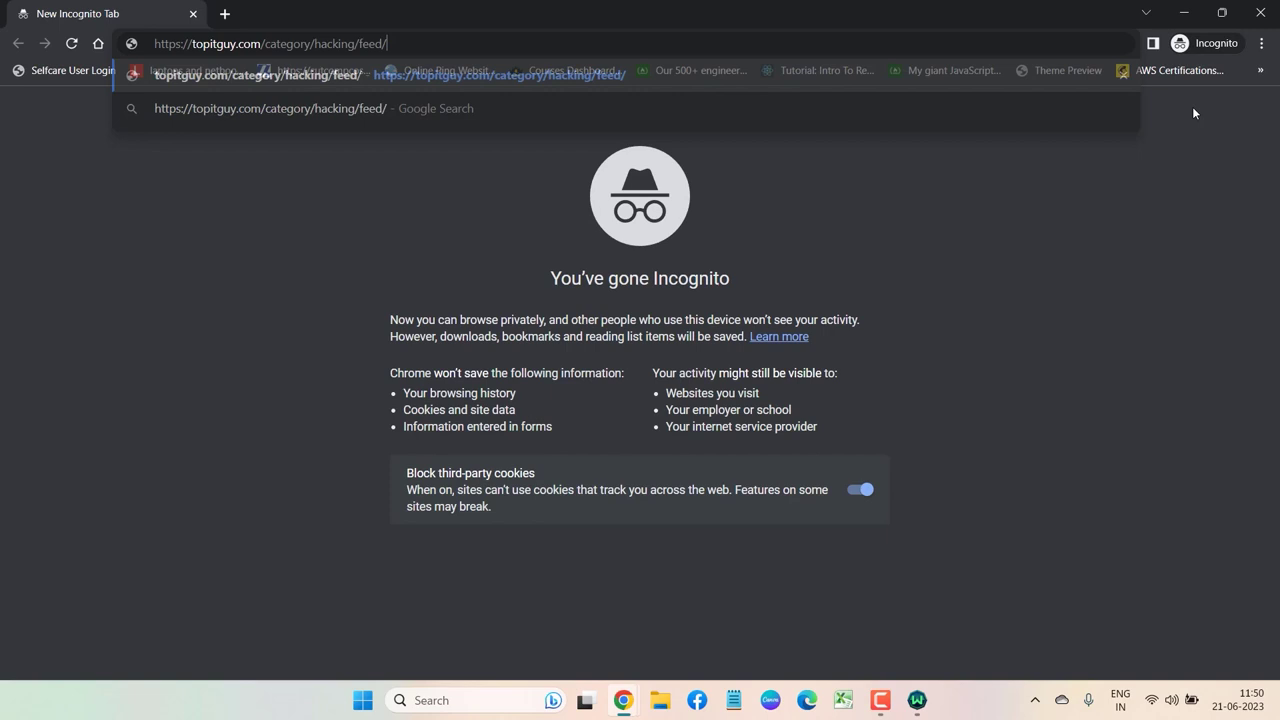
key("Return")
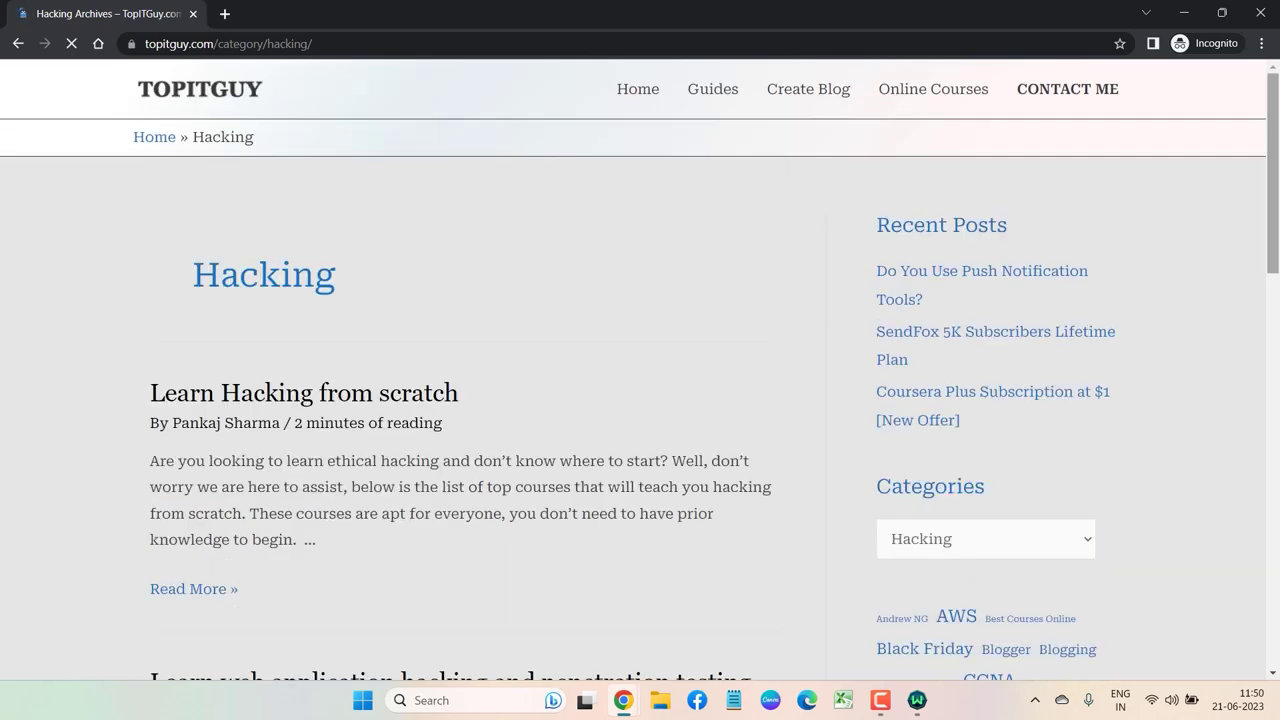
scroll(640, 372, "down", 2)
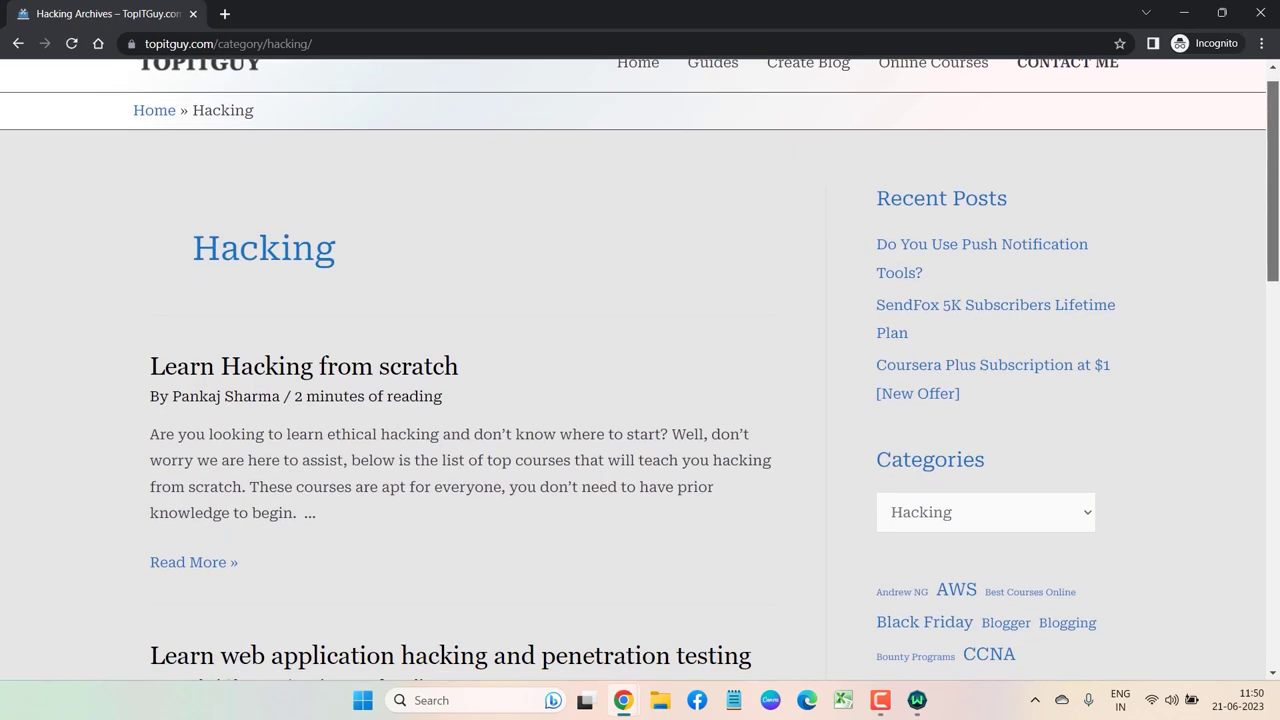
scroll(1237, 106, "up", 2)
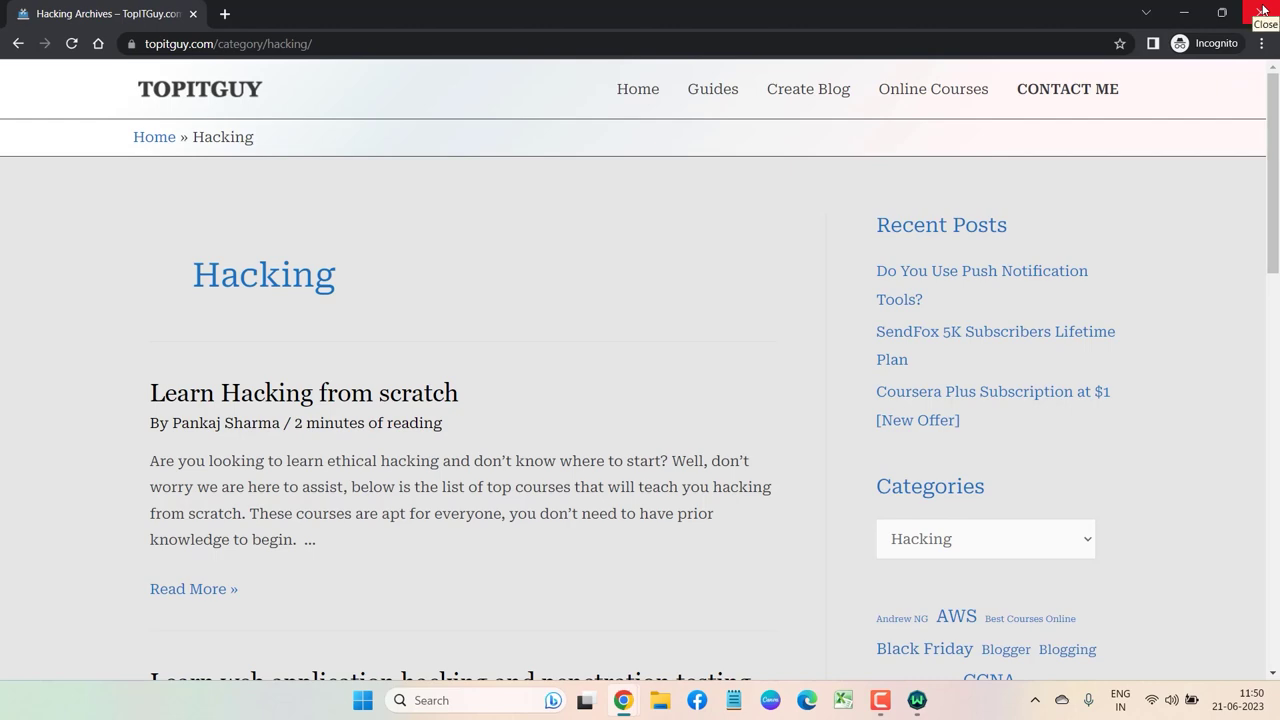
Close the Incognito window, review the Page indexing list, and close the old hacking feed tab
left_click(1262, 10)
left_click(217, 13)
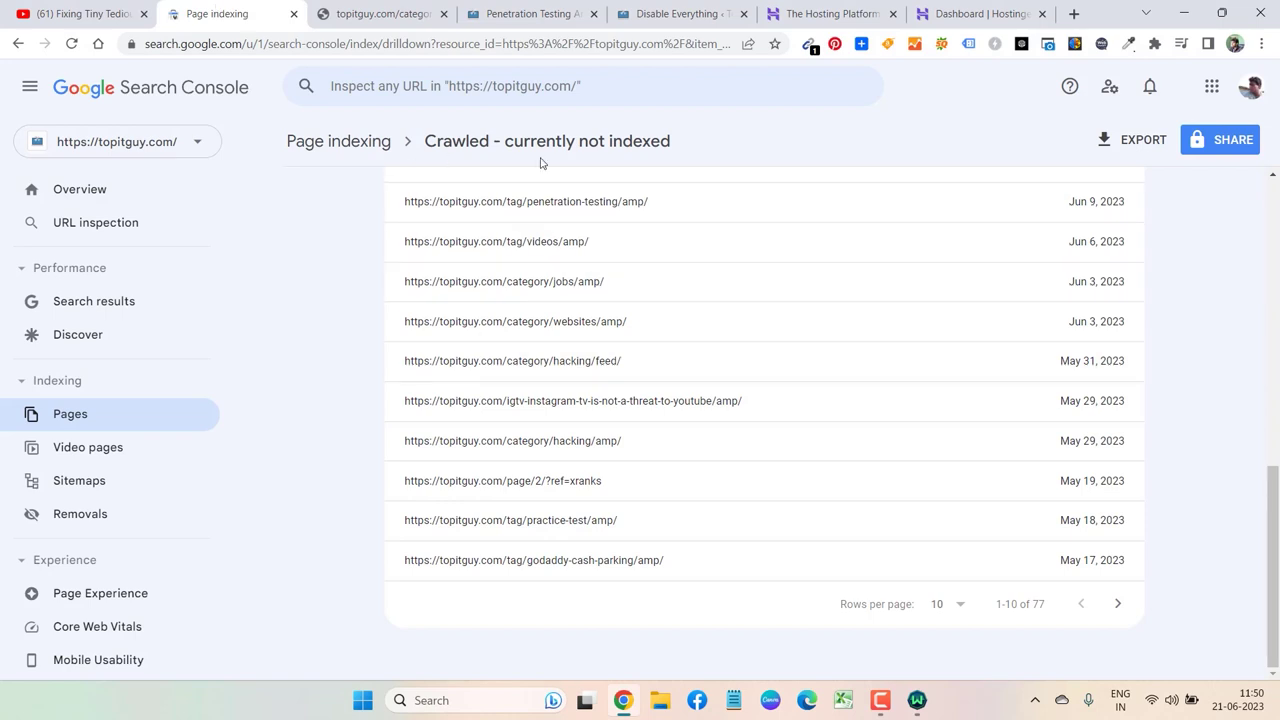
mouse_move(1275, 511)
left_mouse_down()
mouse_move(1275, 333)
mouse_move(1276, 505)
left_mouse_up()
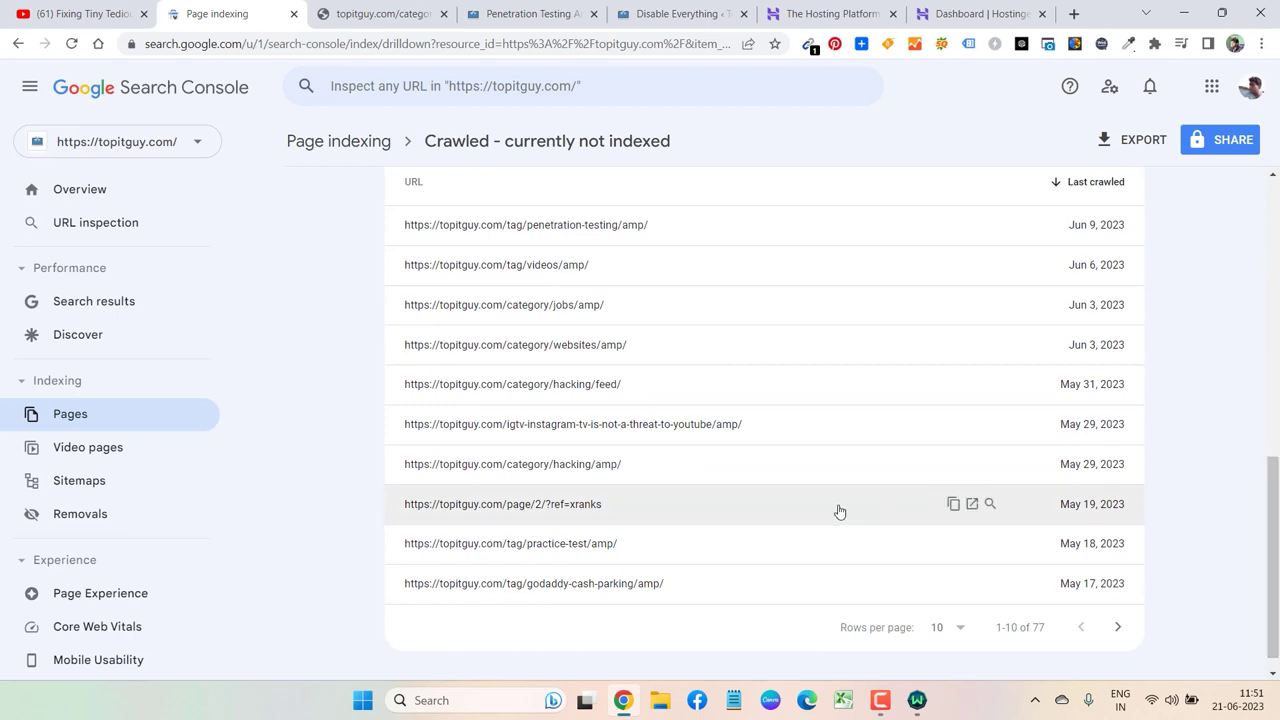
left_click(395, 14)
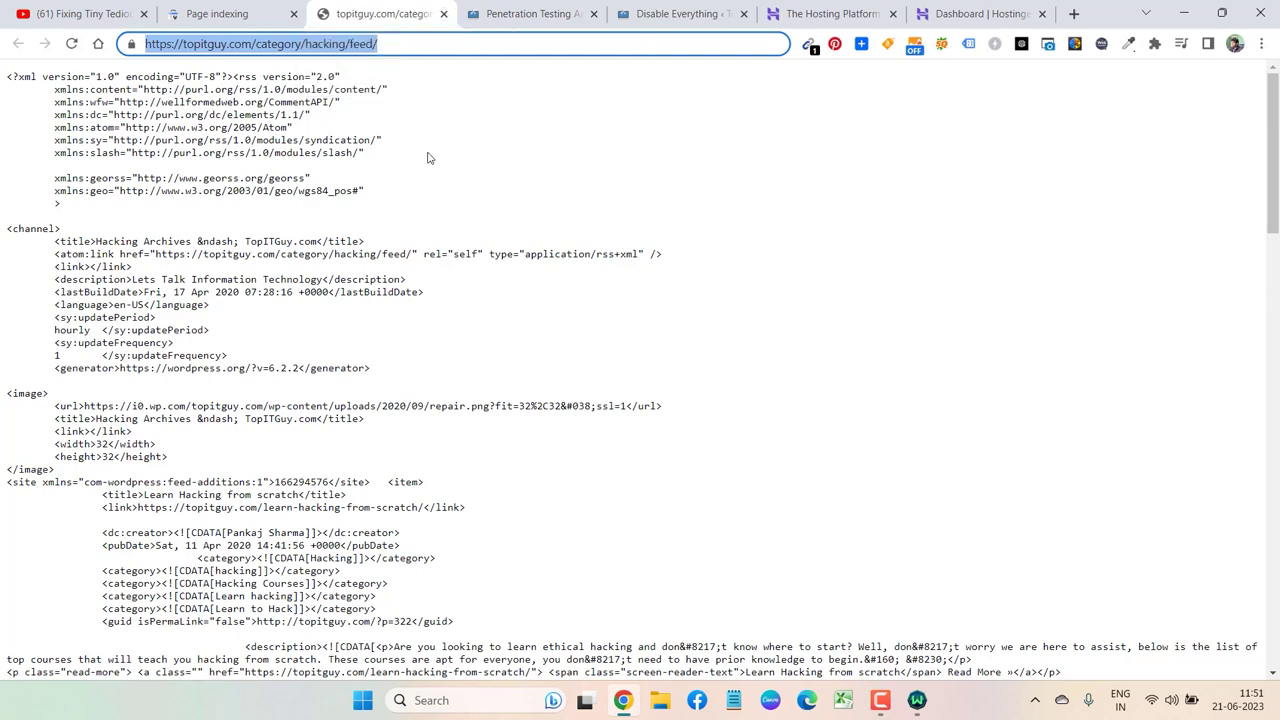
left_click(443, 14)
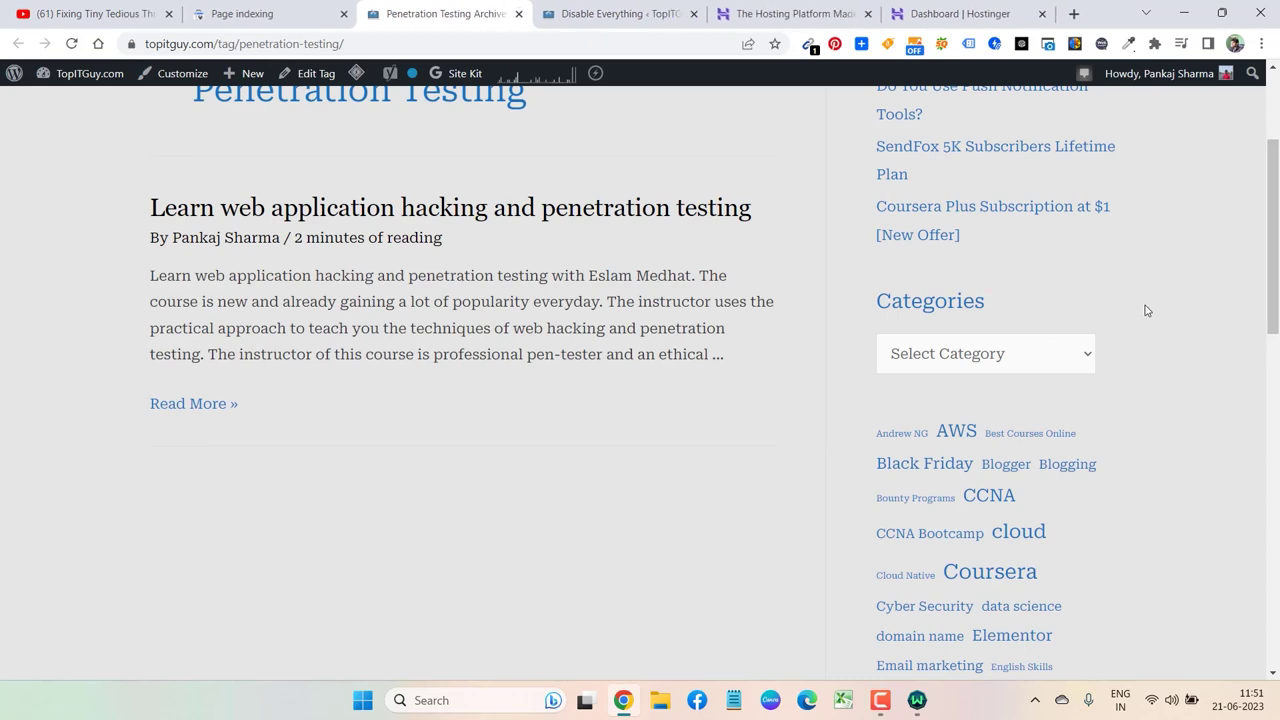
scroll(1146, 310, "up", 2)
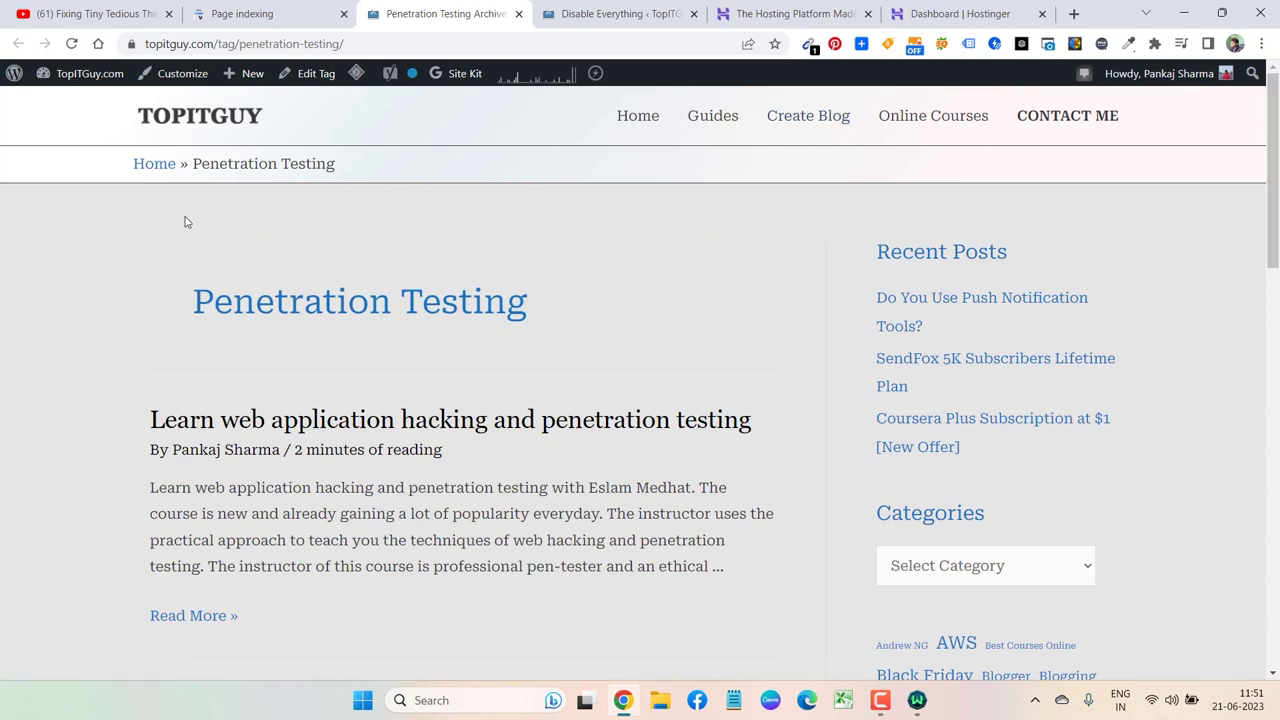
On the Disable Everything settings page, dismiss the Elementor, Elementor Pro and inactive license notices
left_click(155, 165)
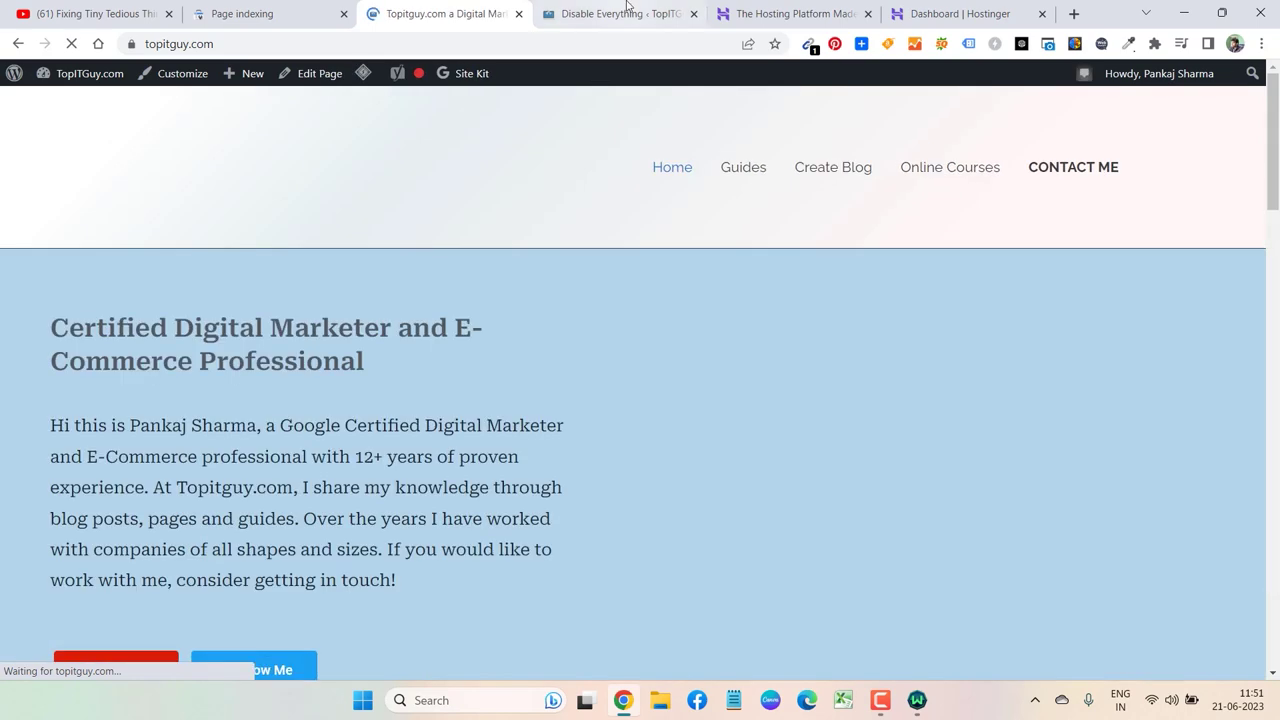
left_click(627, 10)
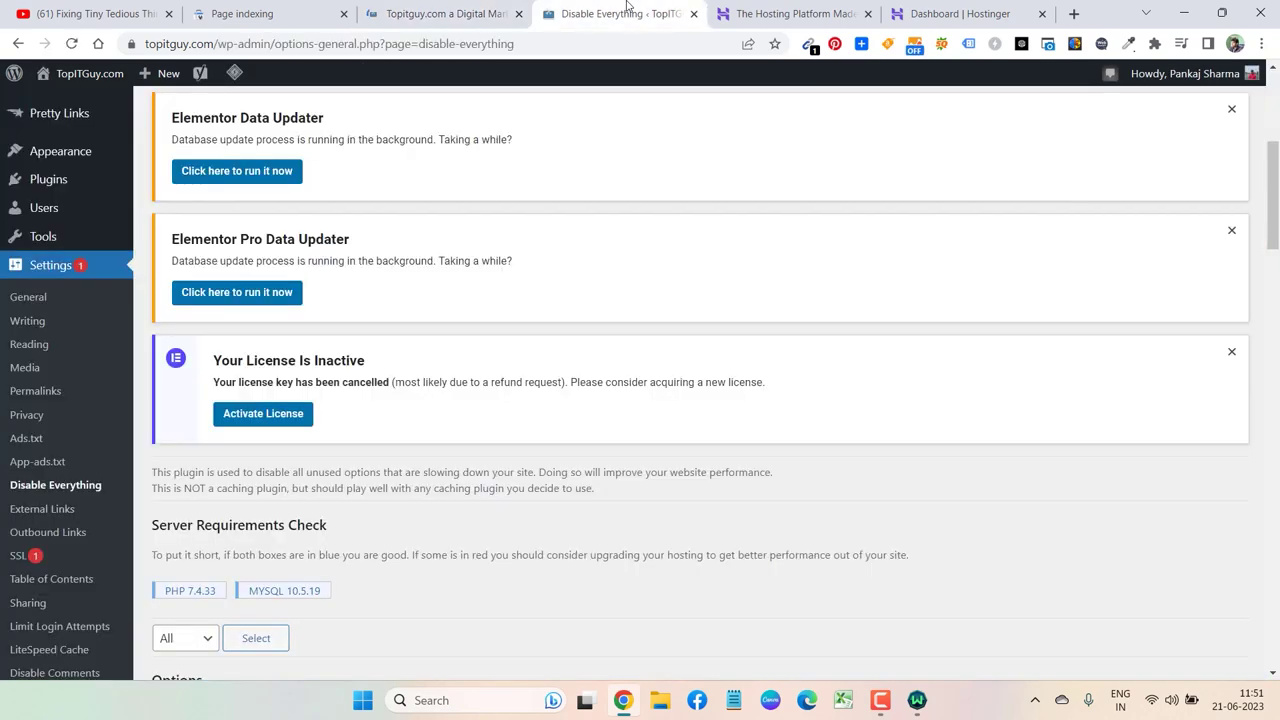
left_click(1232, 109)
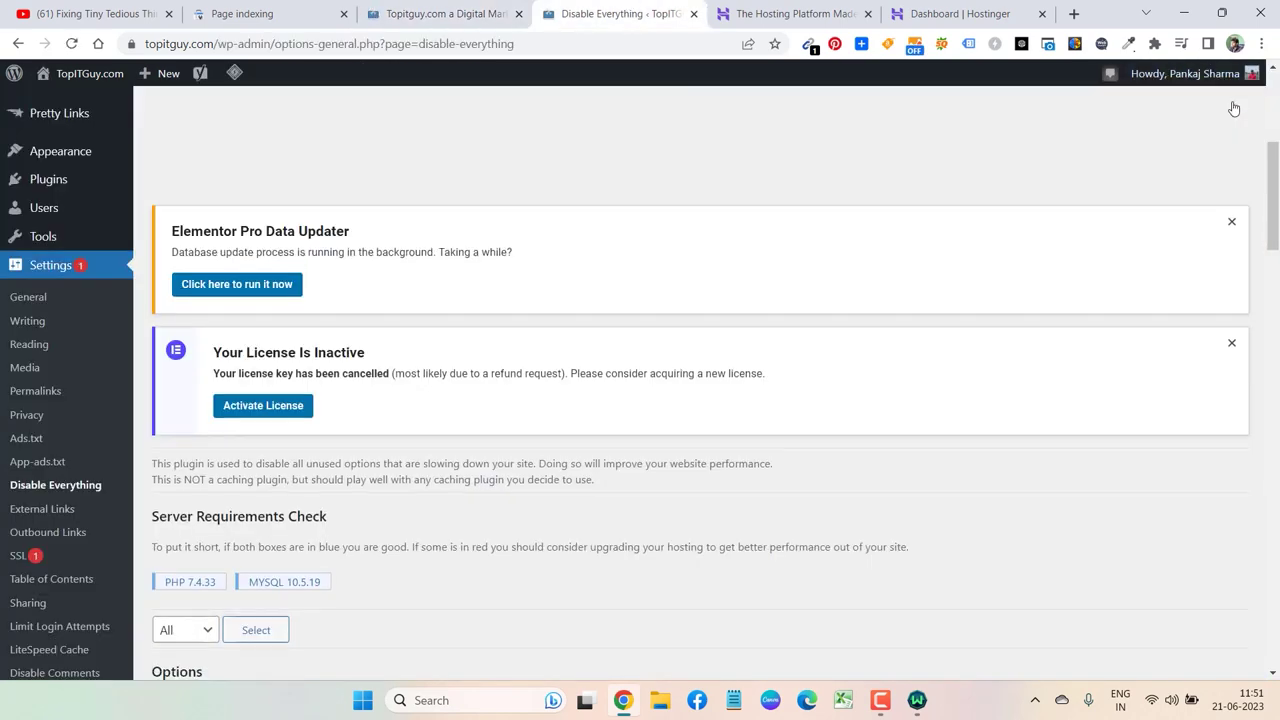
left_click(1232, 109)
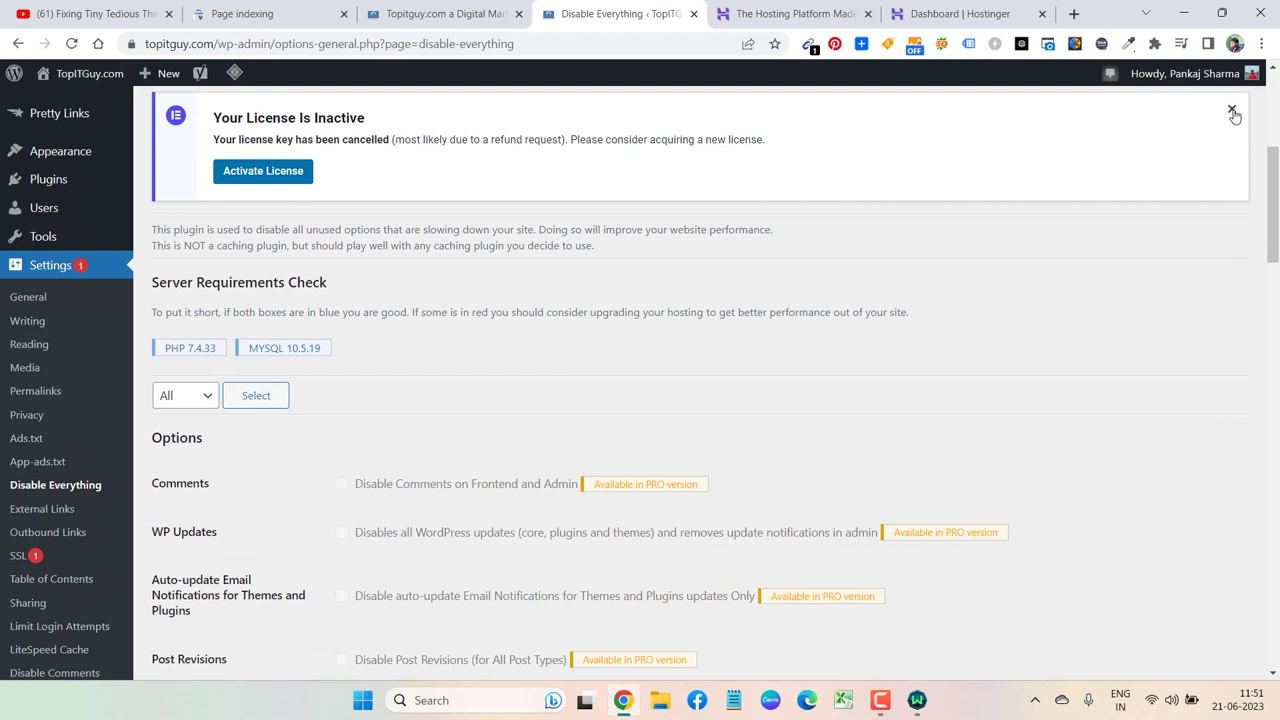
left_click(1232, 110)
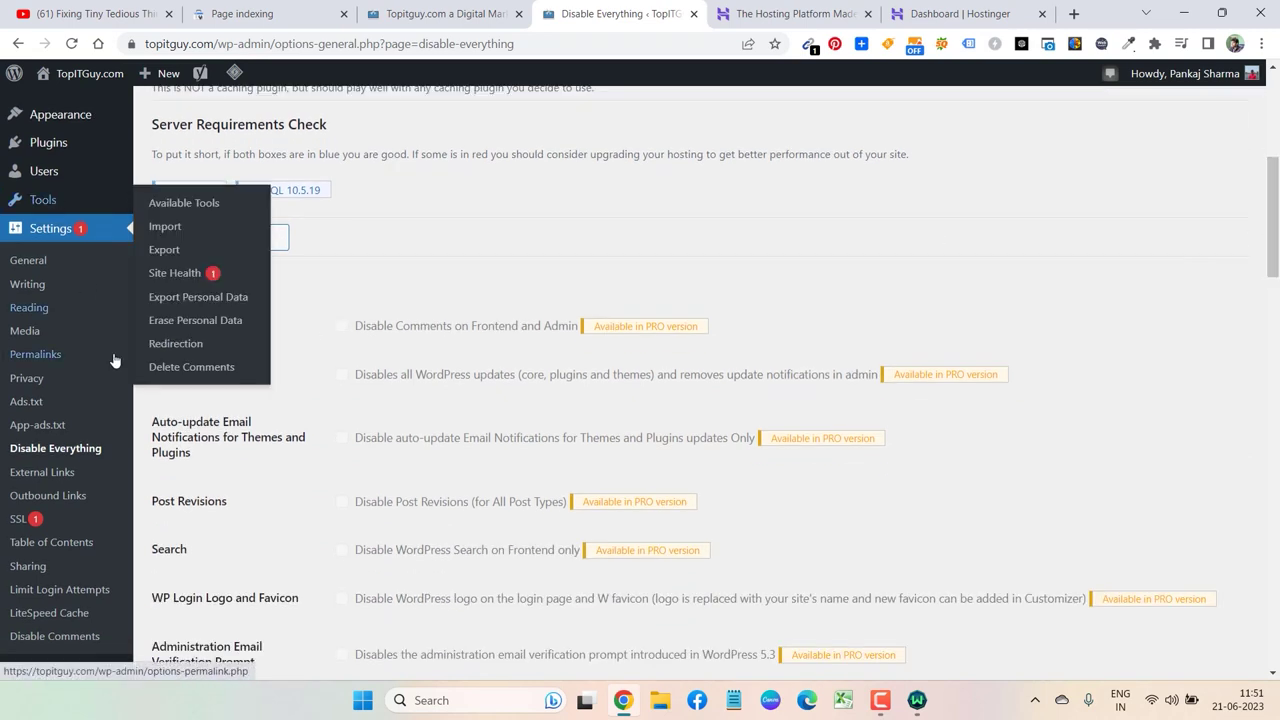
Deactivate one plugin under Installed Plugins, leaving 27 active and 1 inactive
left_click(187, 146)
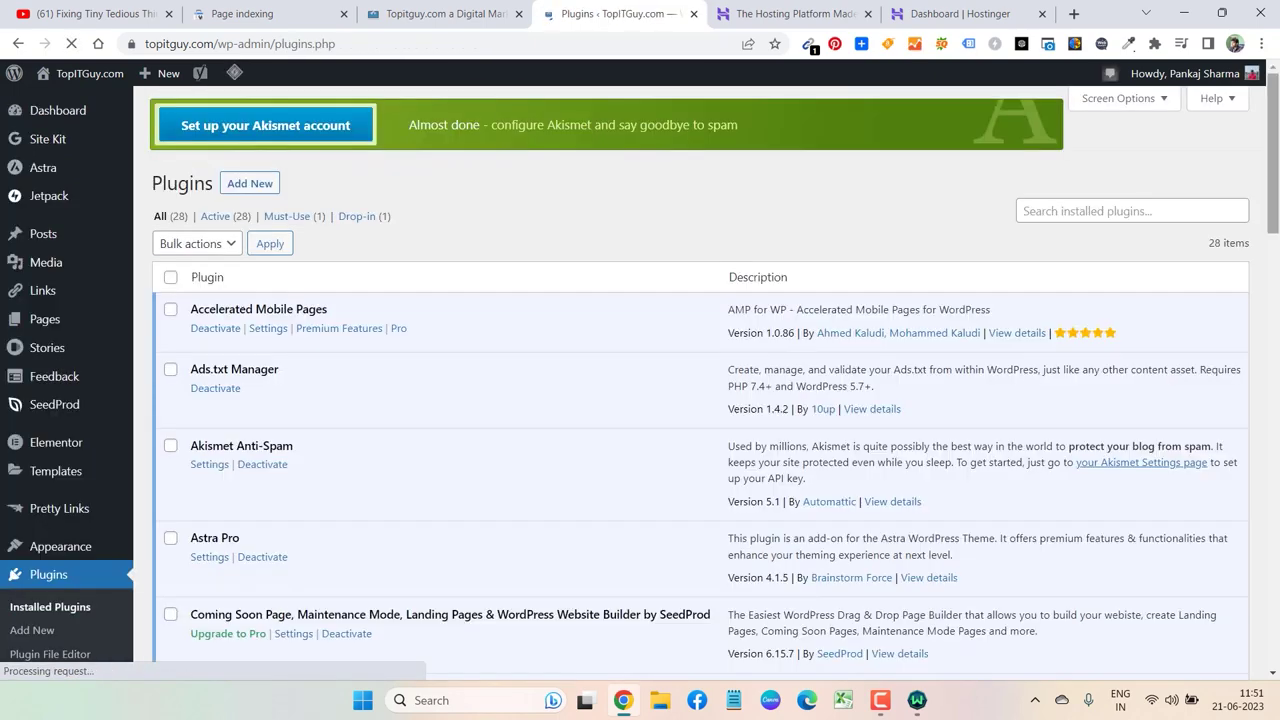
scroll(875, 364, "down", 5)
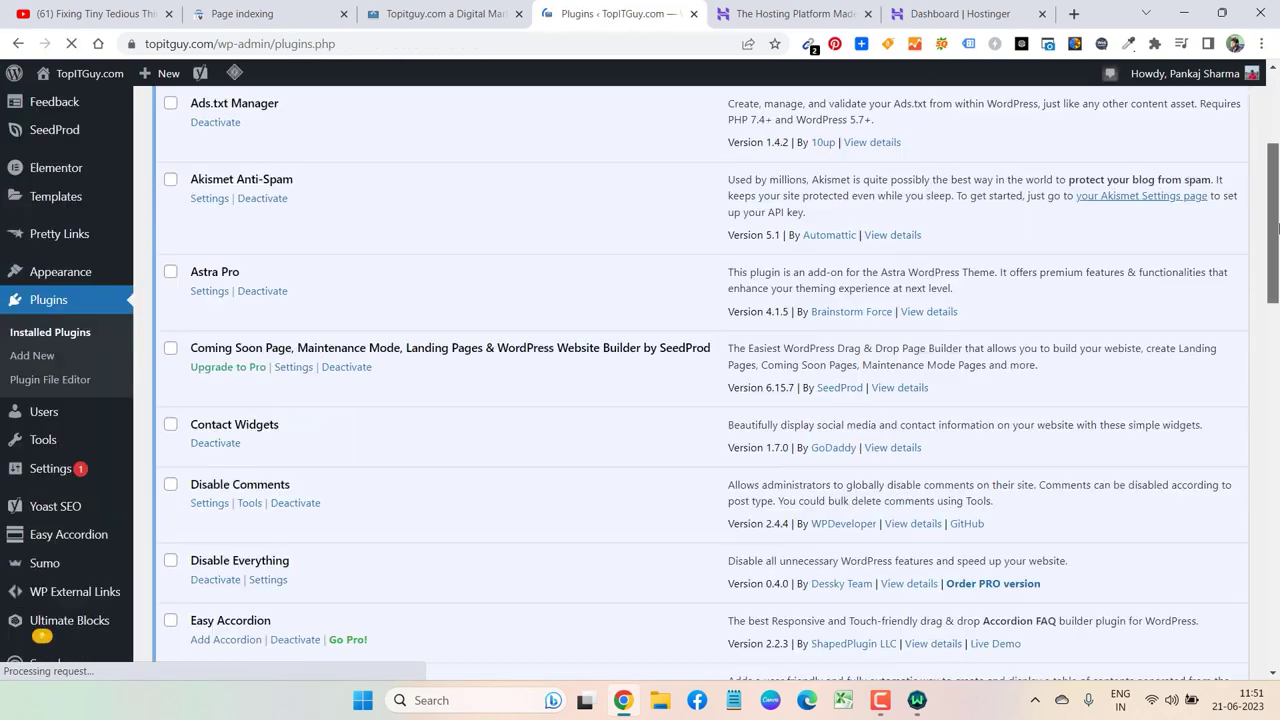
left_click(215, 580)
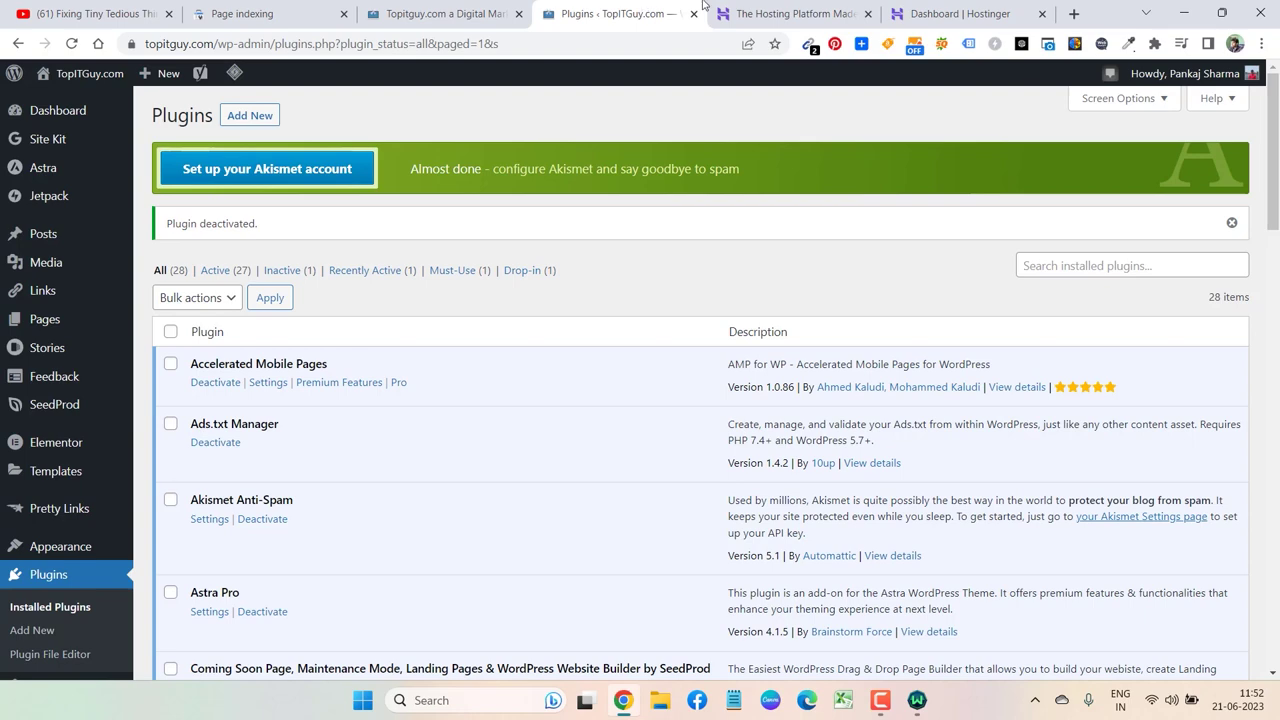
Compare Hostinger's Premium ($2.99/mo), Business ($3.99/mo) and Cloud Startup ($9.99/mo) hosting plans
left_click(955, 16)
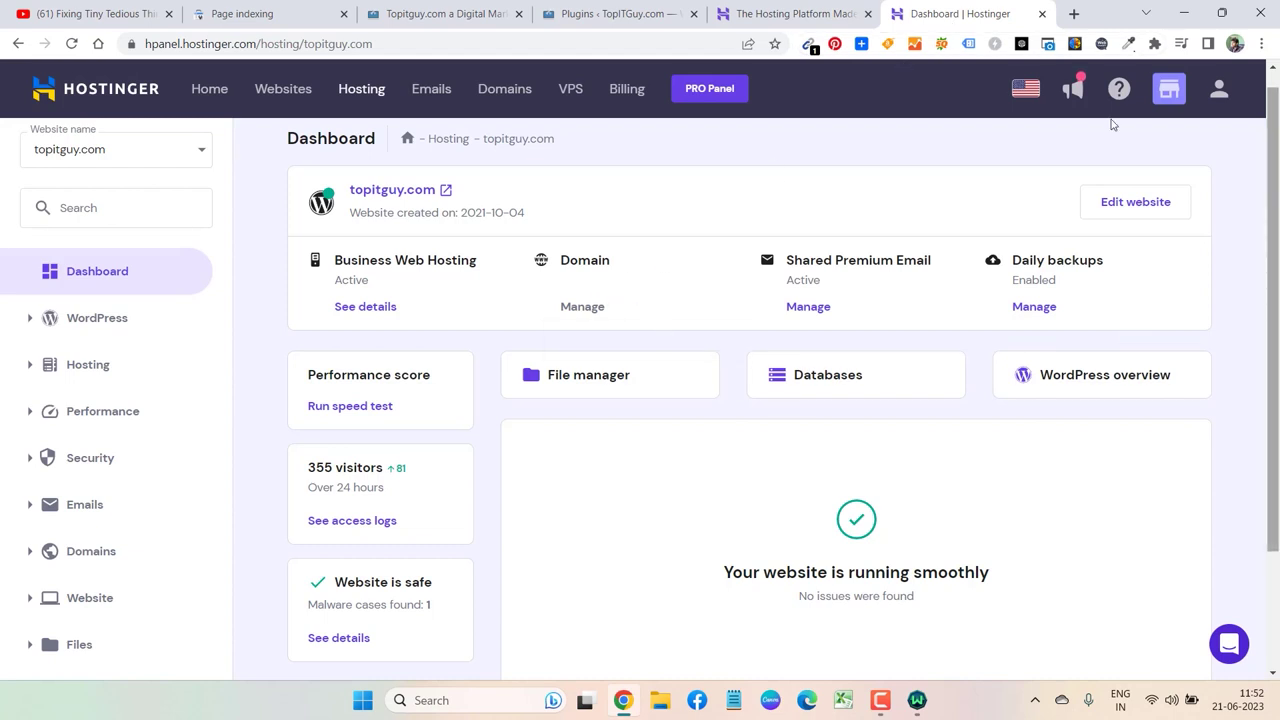
left_click(795, 13)
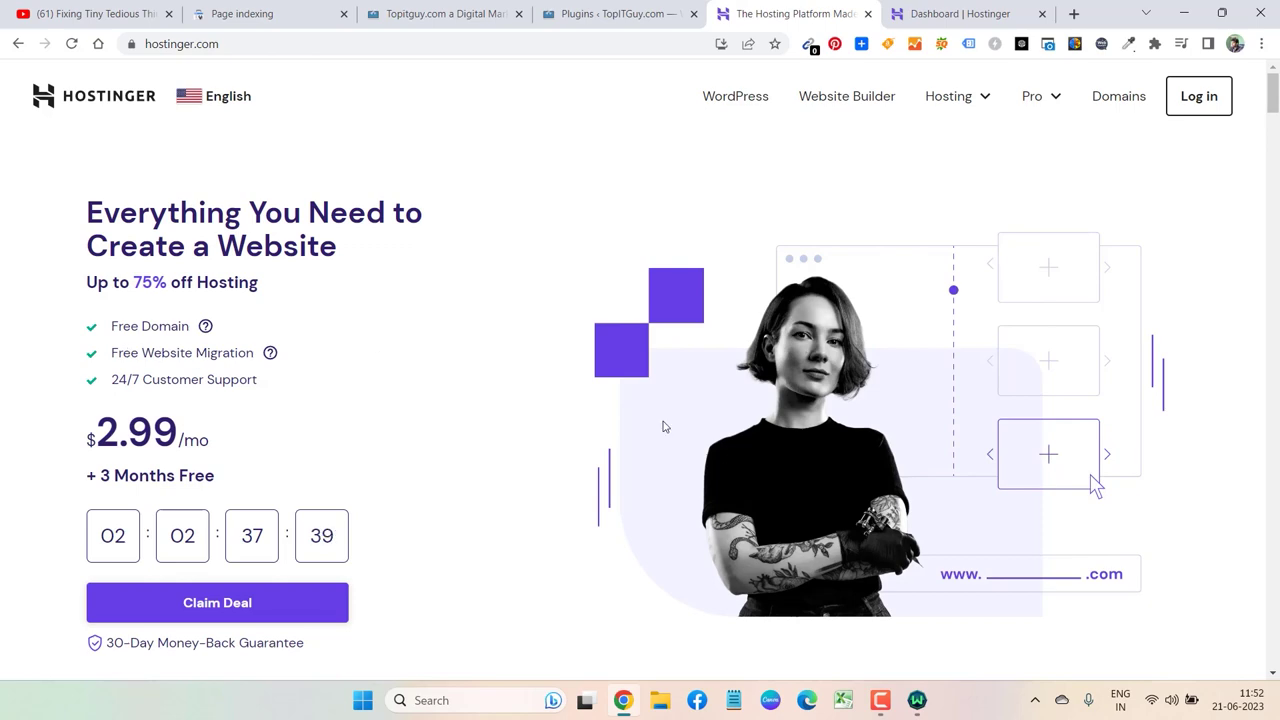
left_click_drag(1273, 98, 1274, 155)
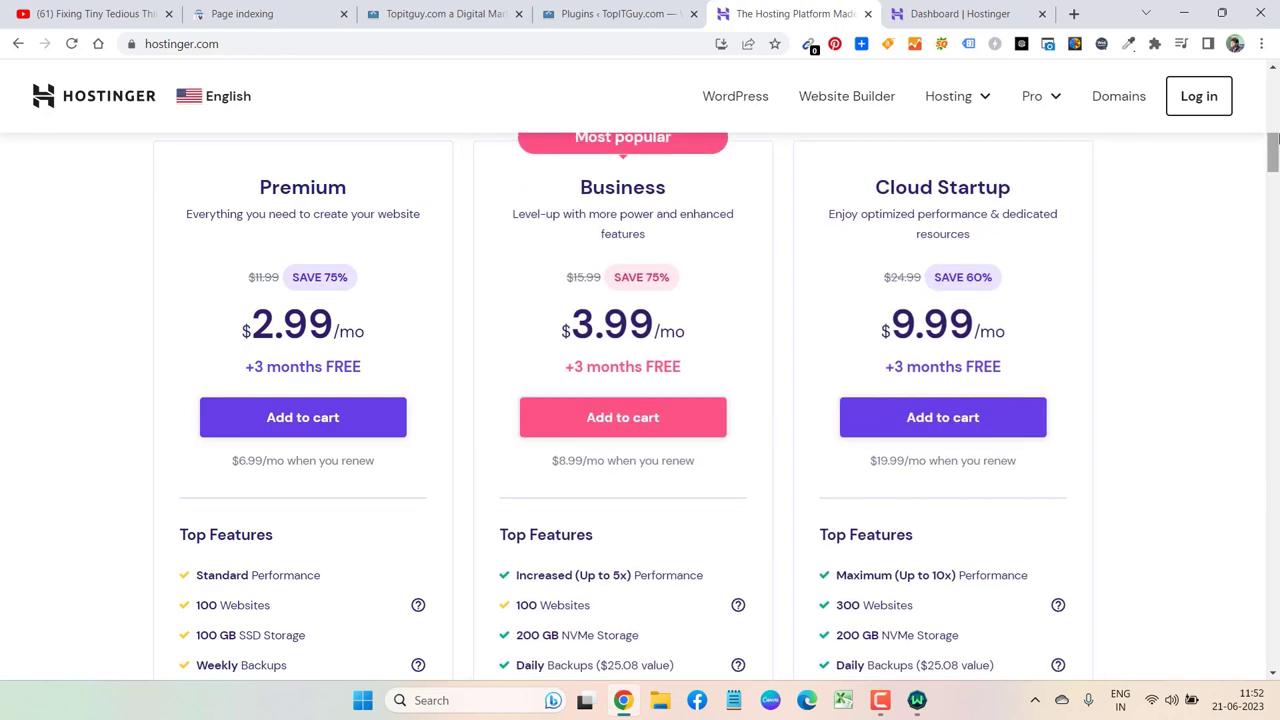
mouse_move(1276, 148)
left_mouse_down()
mouse_move(1276, 250)
mouse_move(1273, 141)
mouse_move(1273, 162)
left_mouse_up()
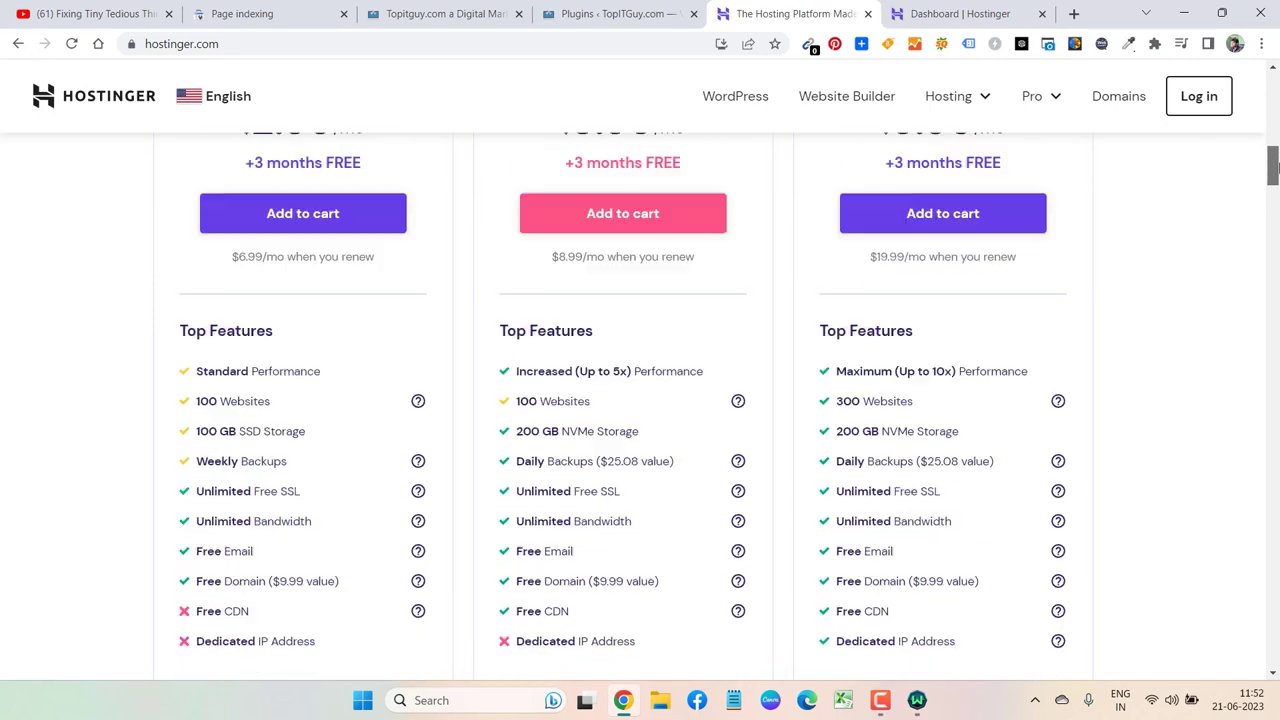
Add the Business Web Hosting plan to the cart with the 48-month period
left_click(623, 211)
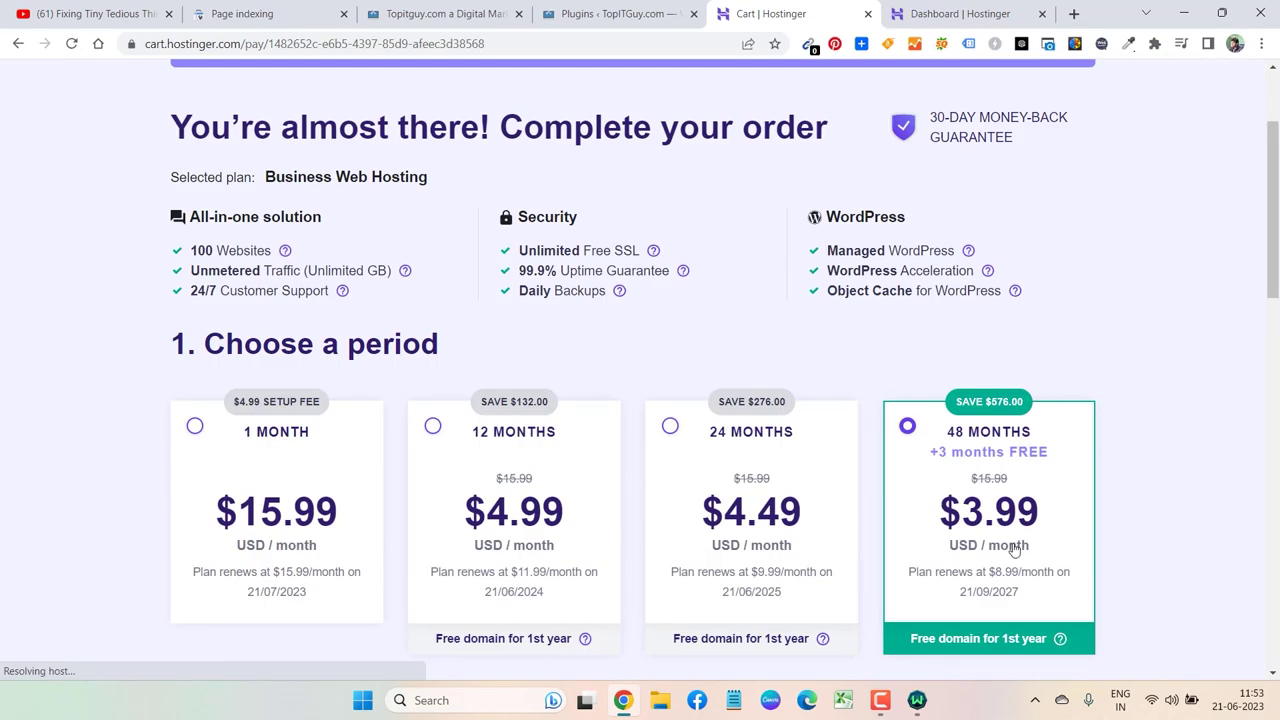
scroll(1245, 270, "down", 1)
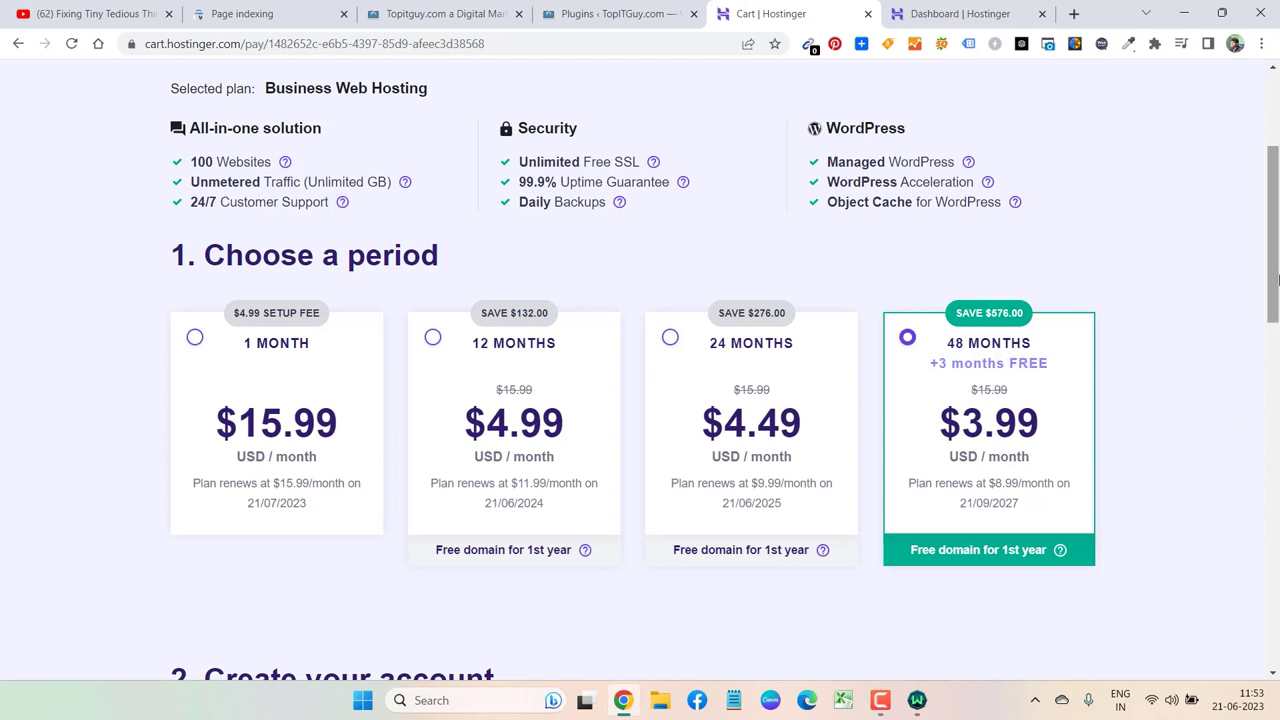
scroll(1277, 280, "down", 1)
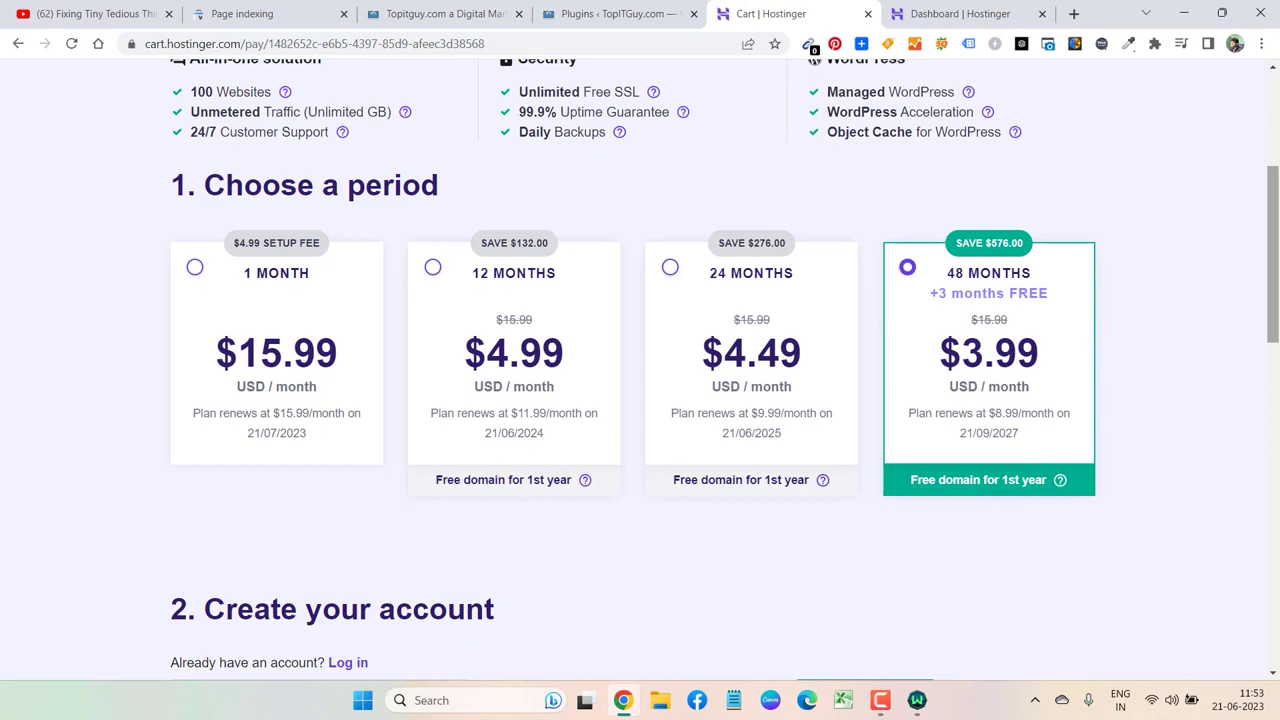
scroll(1275, 300, "down", 2)
scroll(1277, 300, "down", 5)
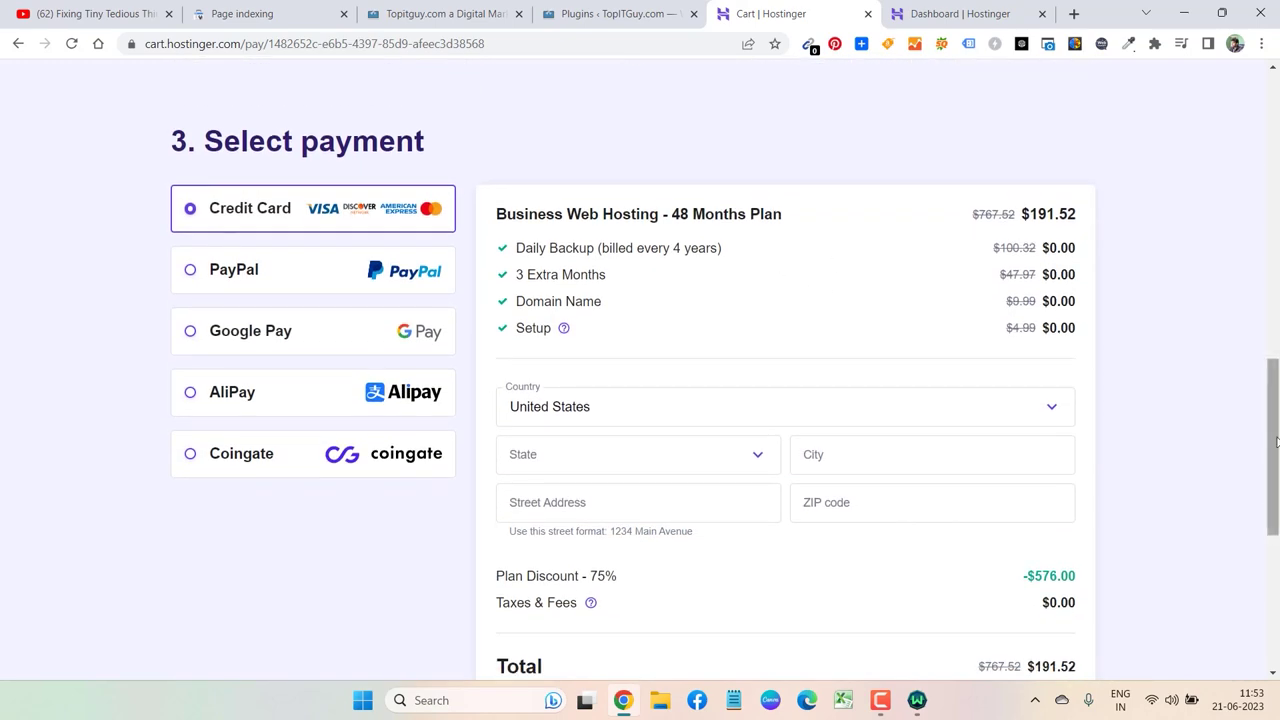
scroll(1275, 462, "down", 1)
left_click_drag(1275, 462, 1274, 497)
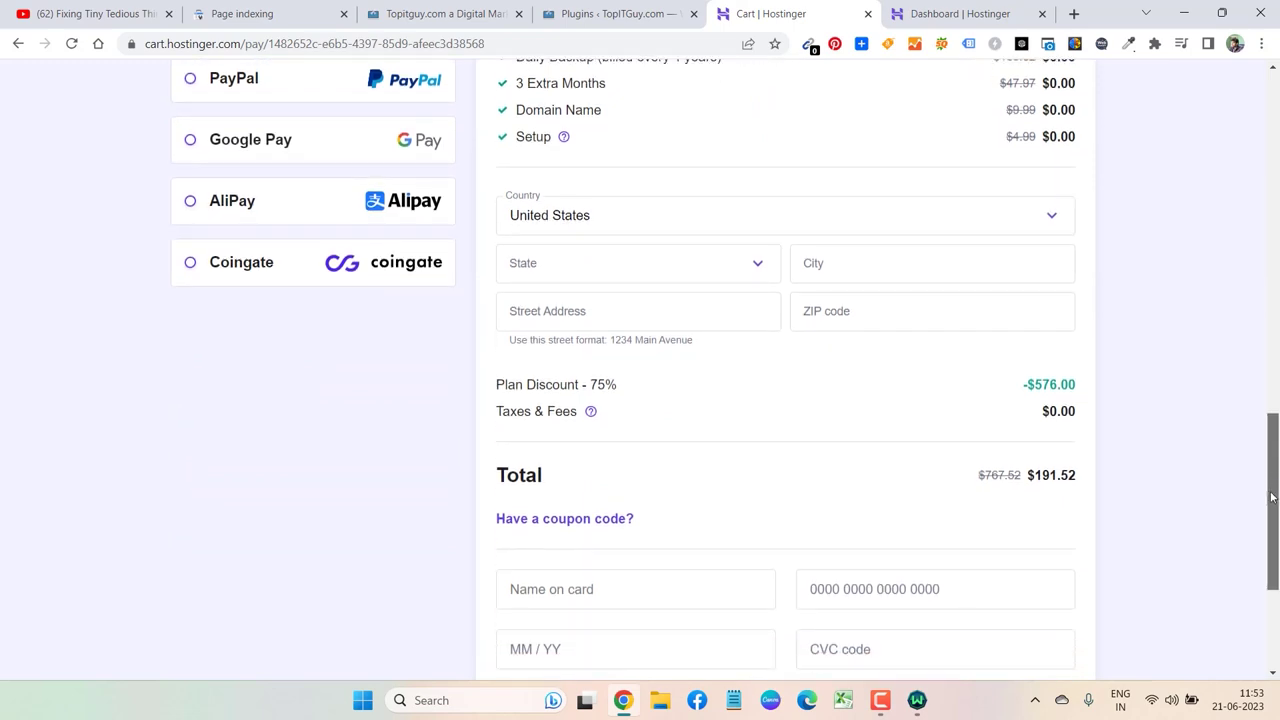
Apply coupon code TOPITGUY, bringing the checkout total down to $178.11
left_click(509, 530)
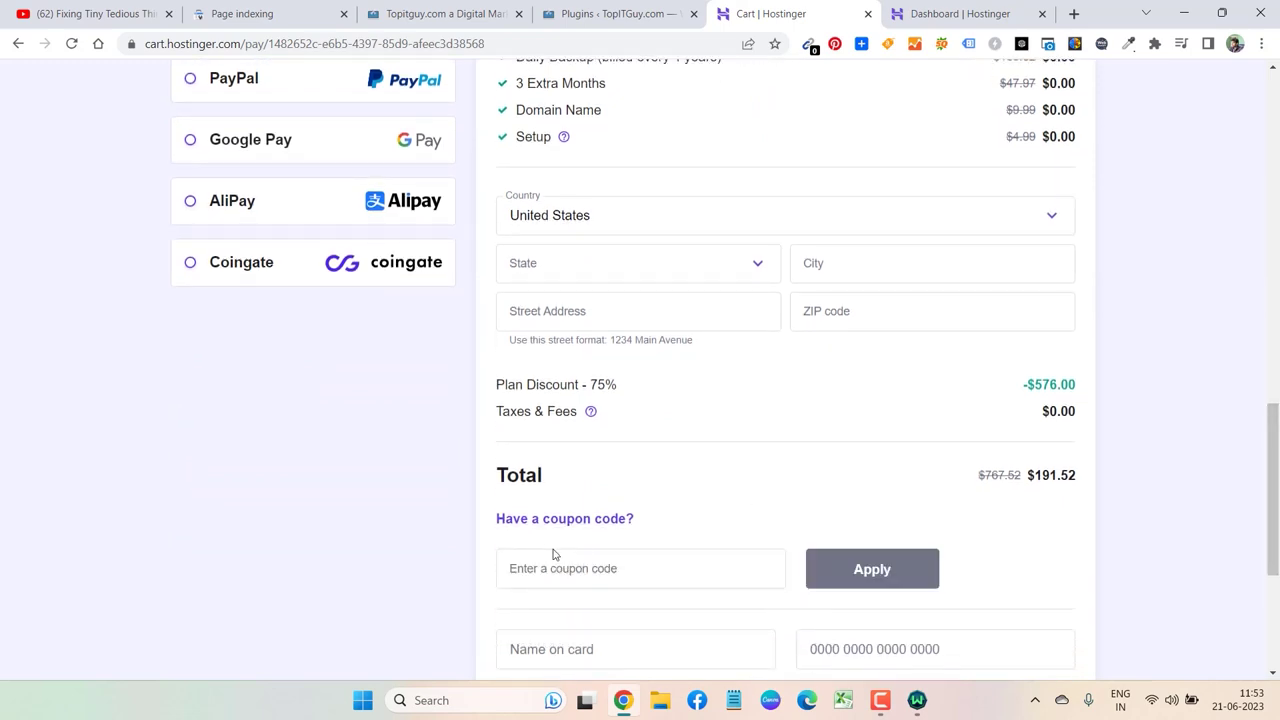
left_click(585, 576)
type("TO")
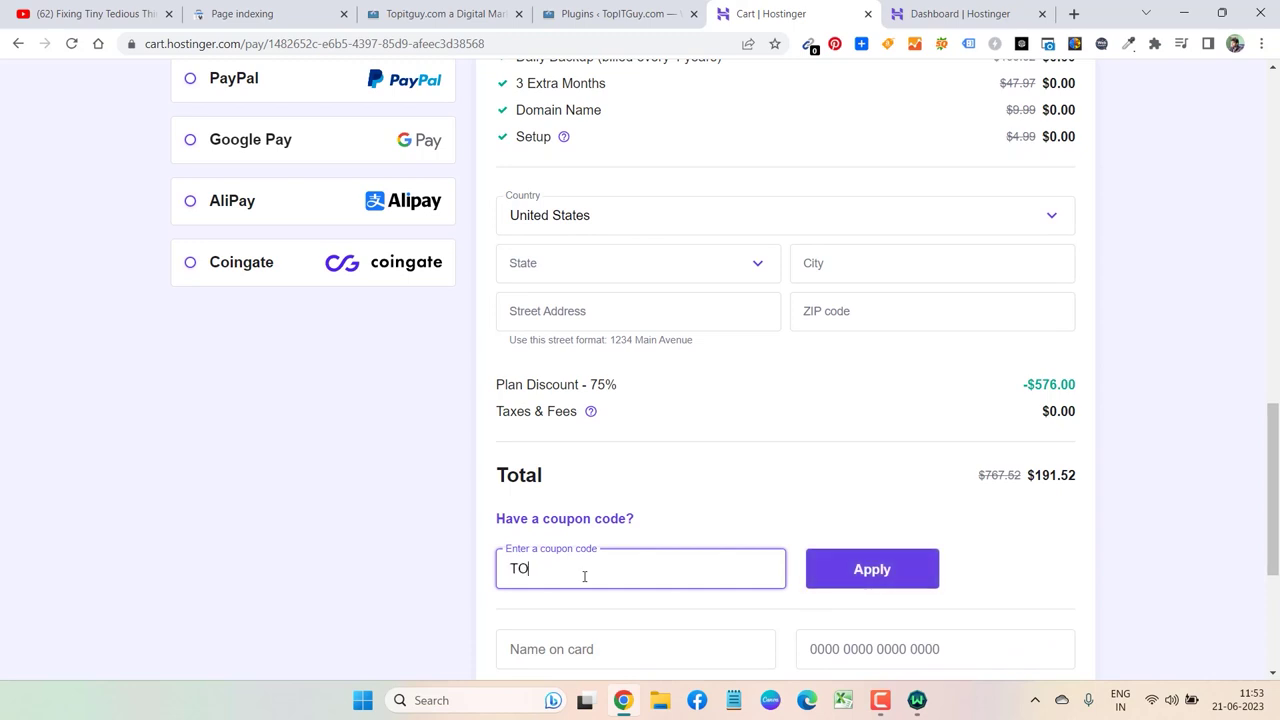
type("PITGUY")
left_click(849, 580)
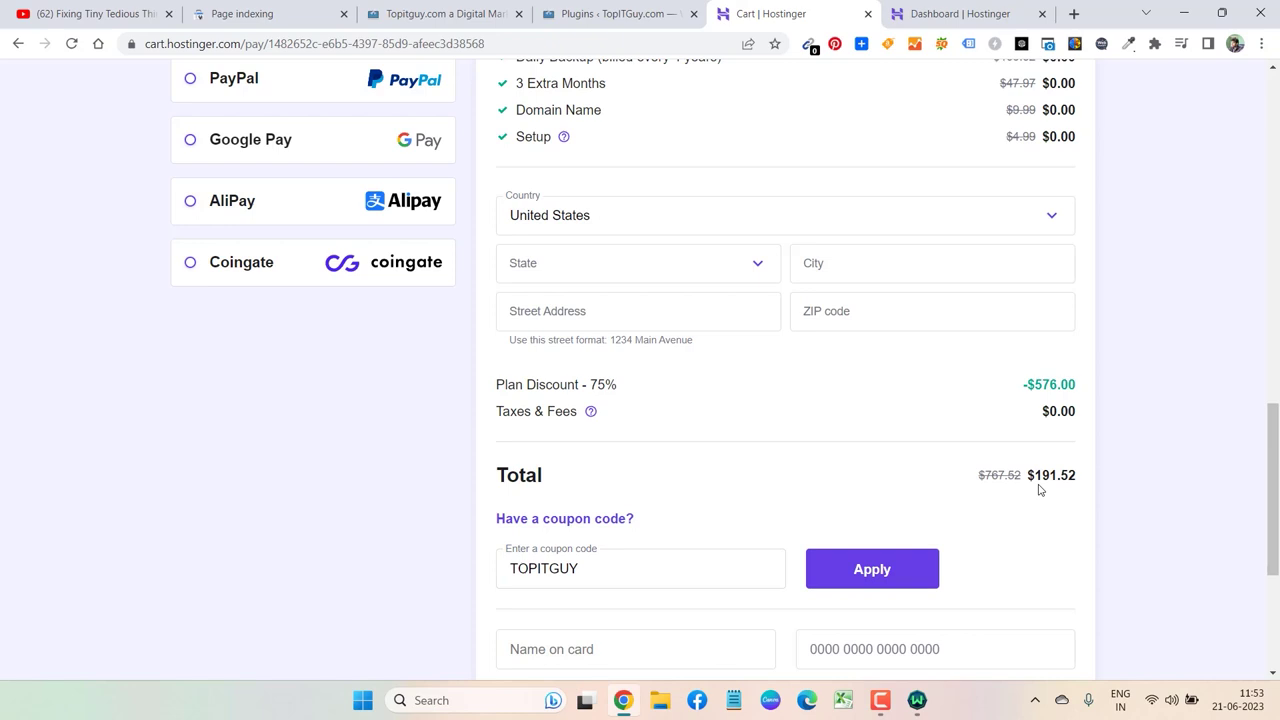
left_click(888, 580)
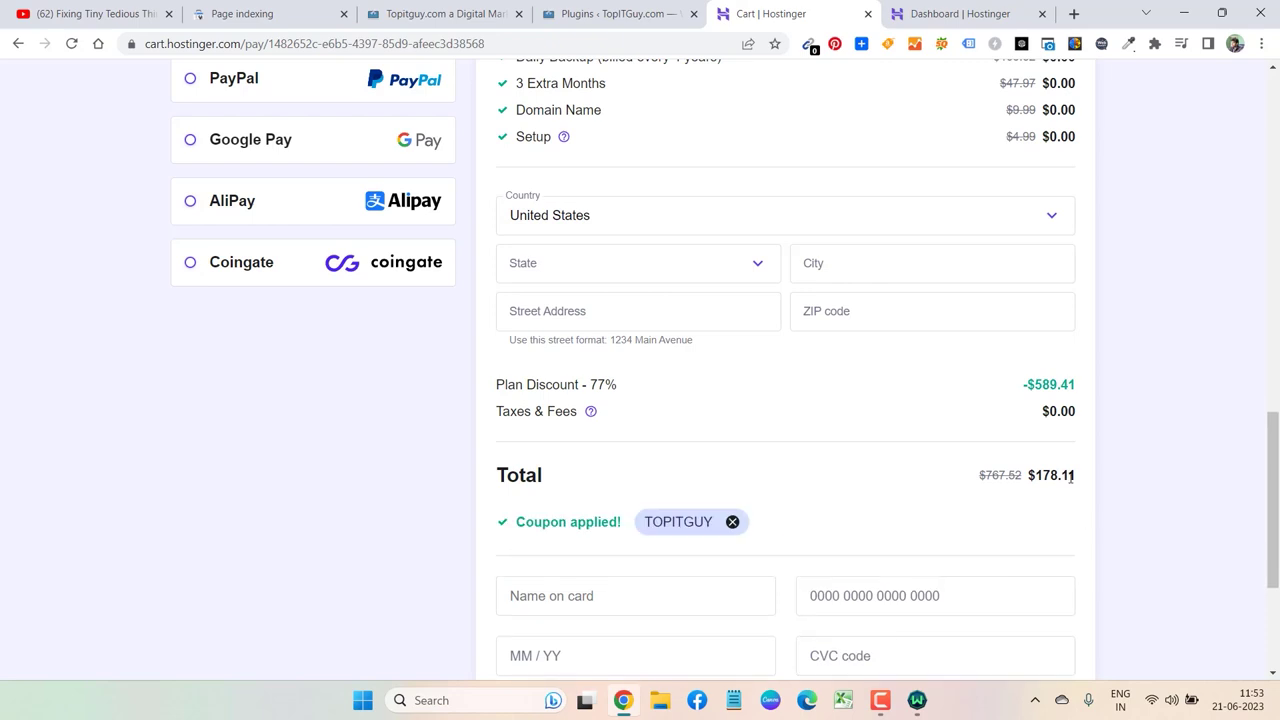
left_click_drag(1081, 474, 1032, 475)
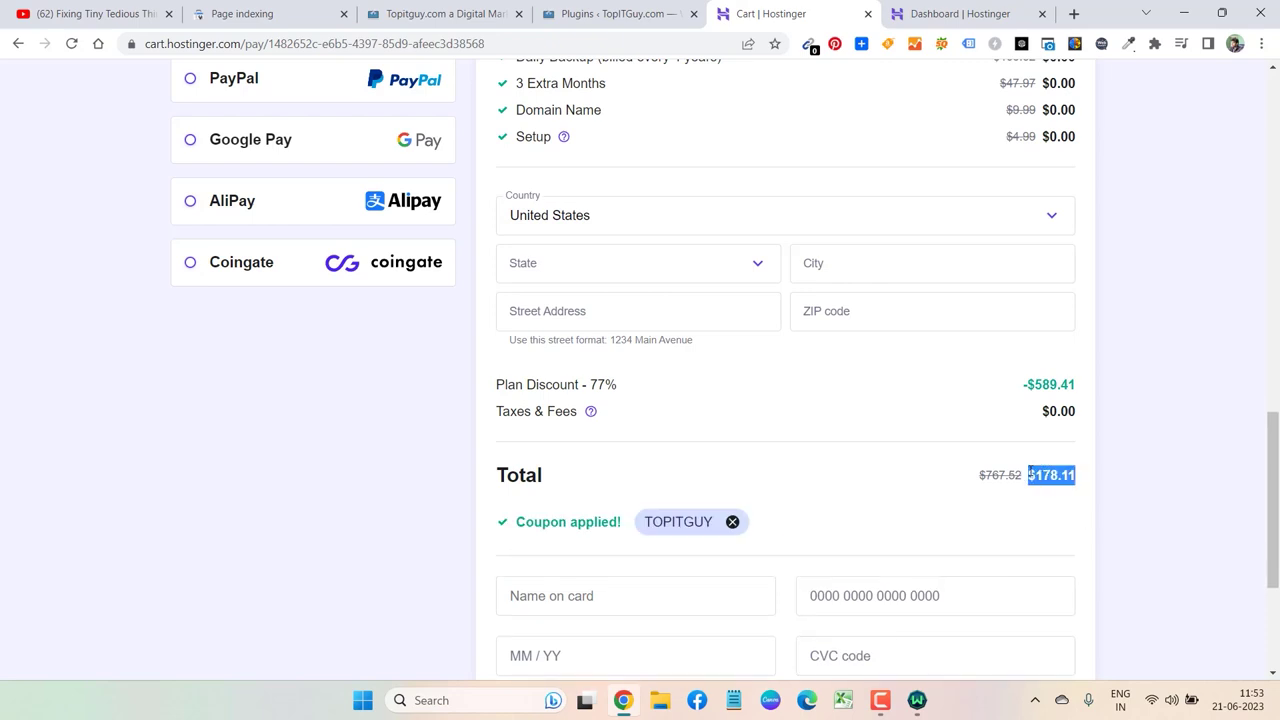
left_click_drag(1272, 482, 1266, 138)
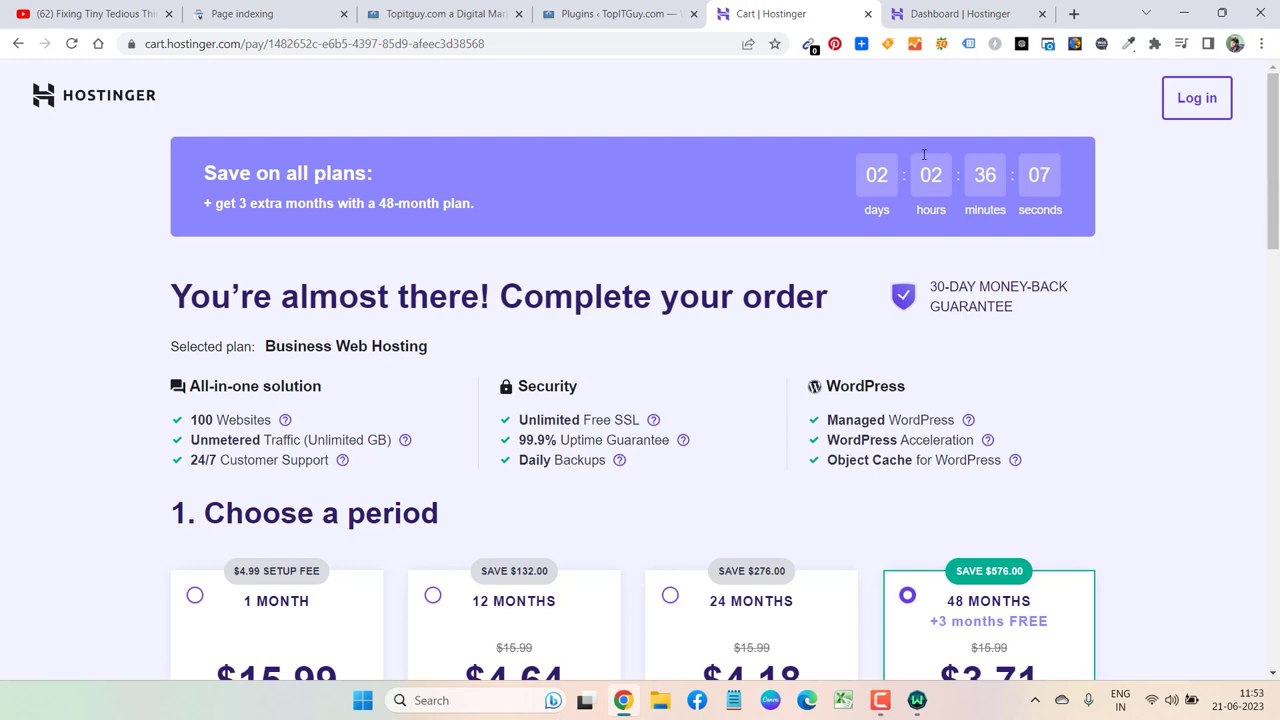
Browse File Manager into public_html/wp-content/themes, showing astra and twentytwentythree
left_click(931, 15)
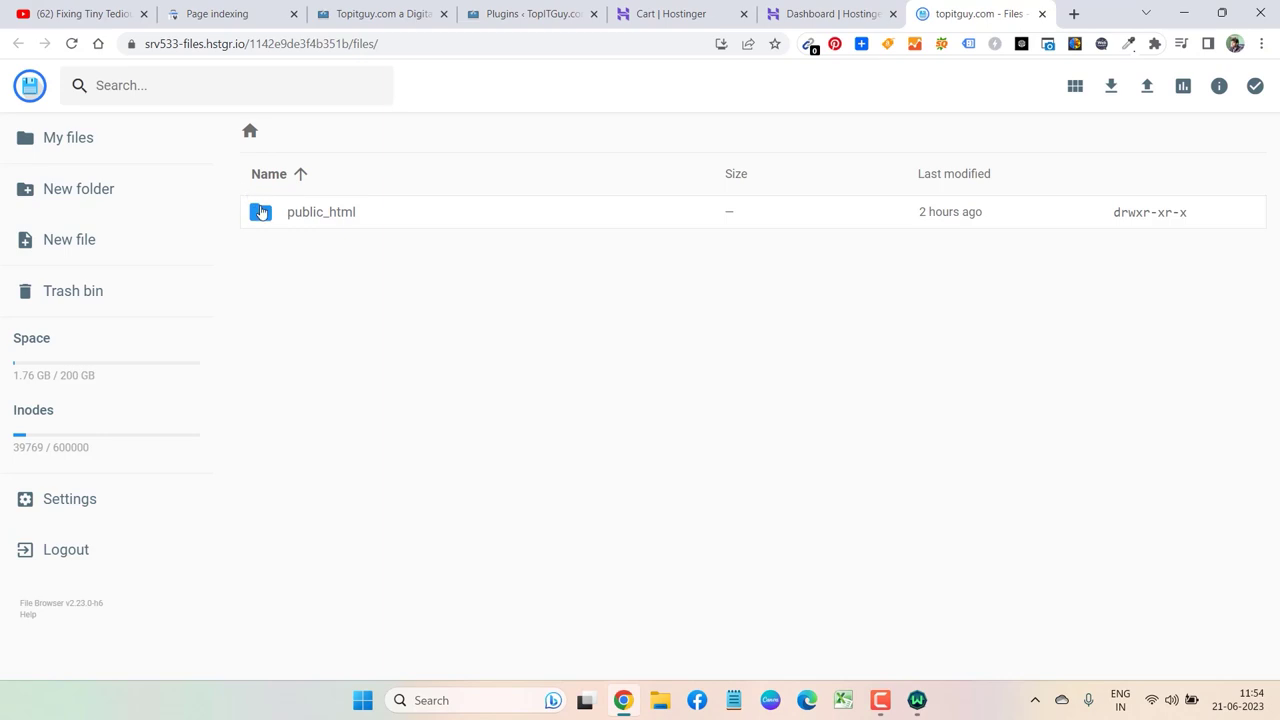
double_click(260, 212)
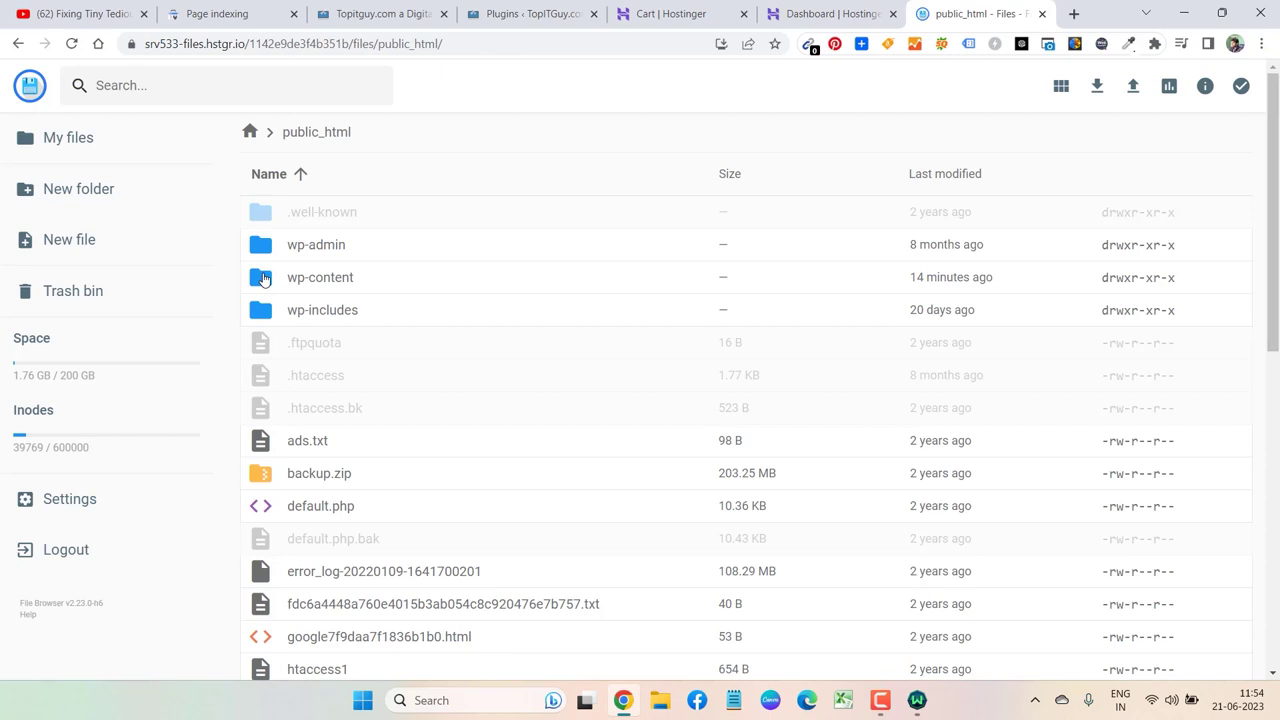
double_click(262, 279)
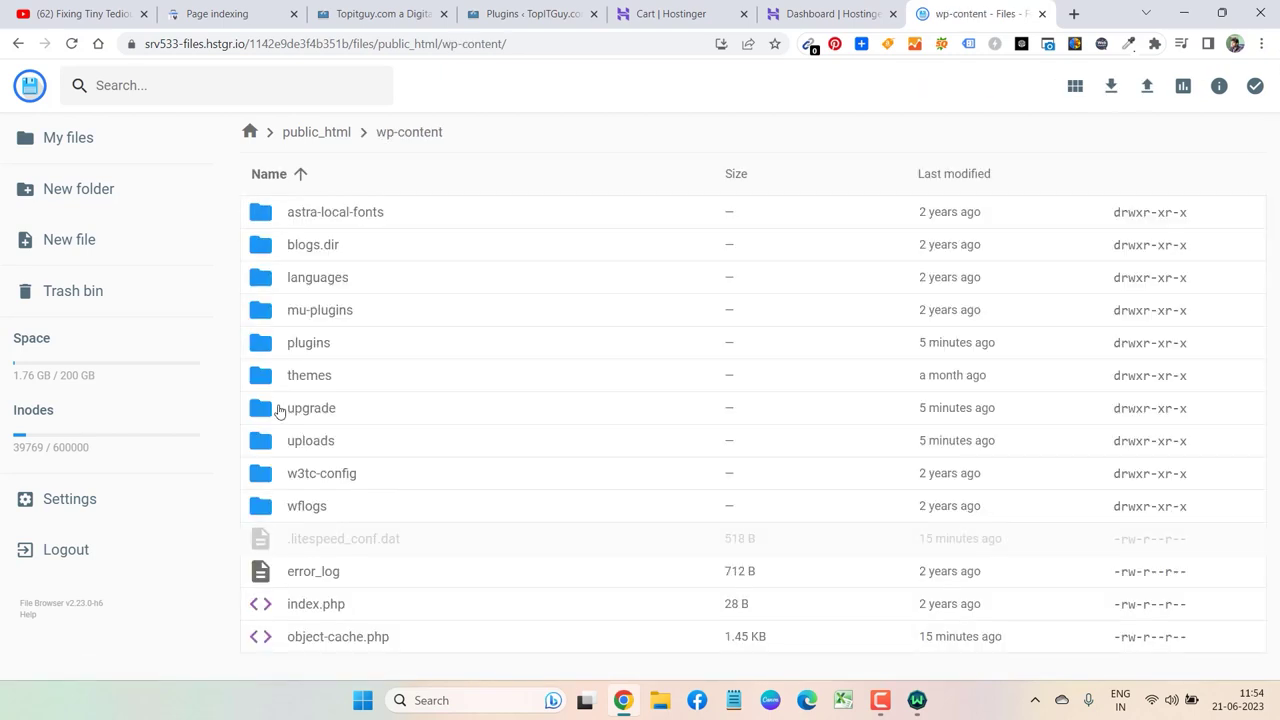
double_click(262, 378)
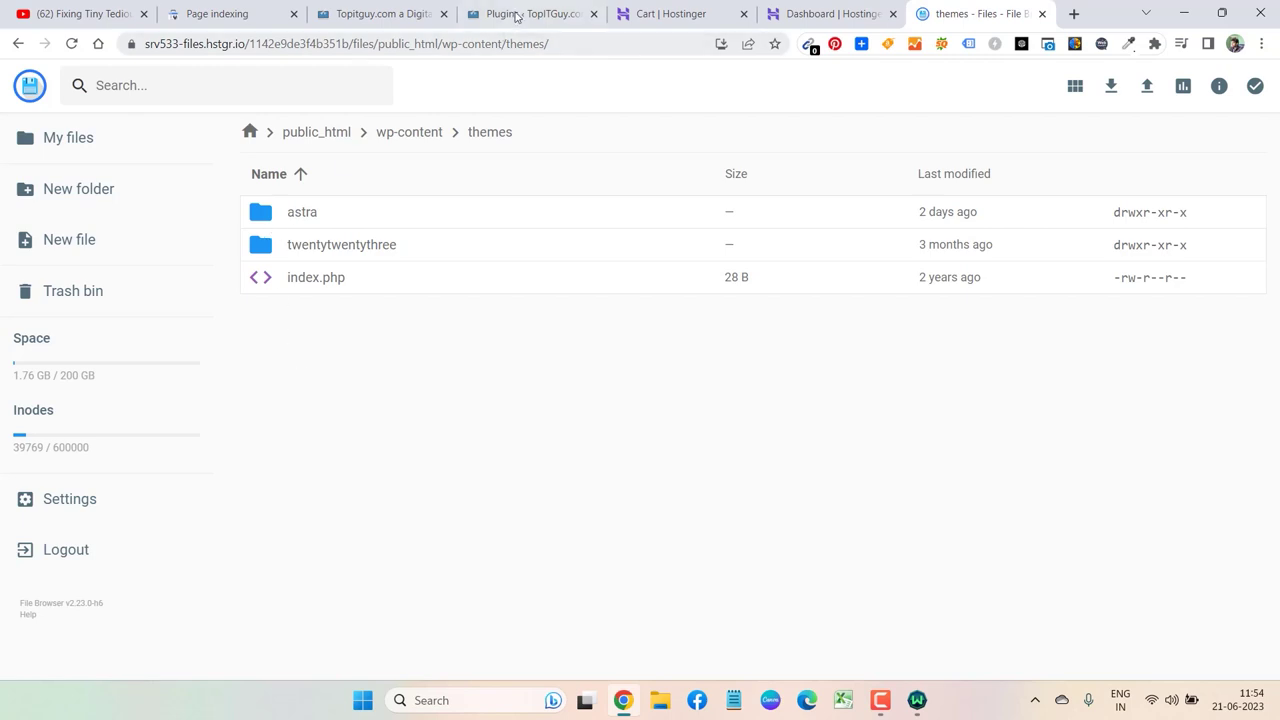
left_click(395, 9)
mouse_move(65, 80)
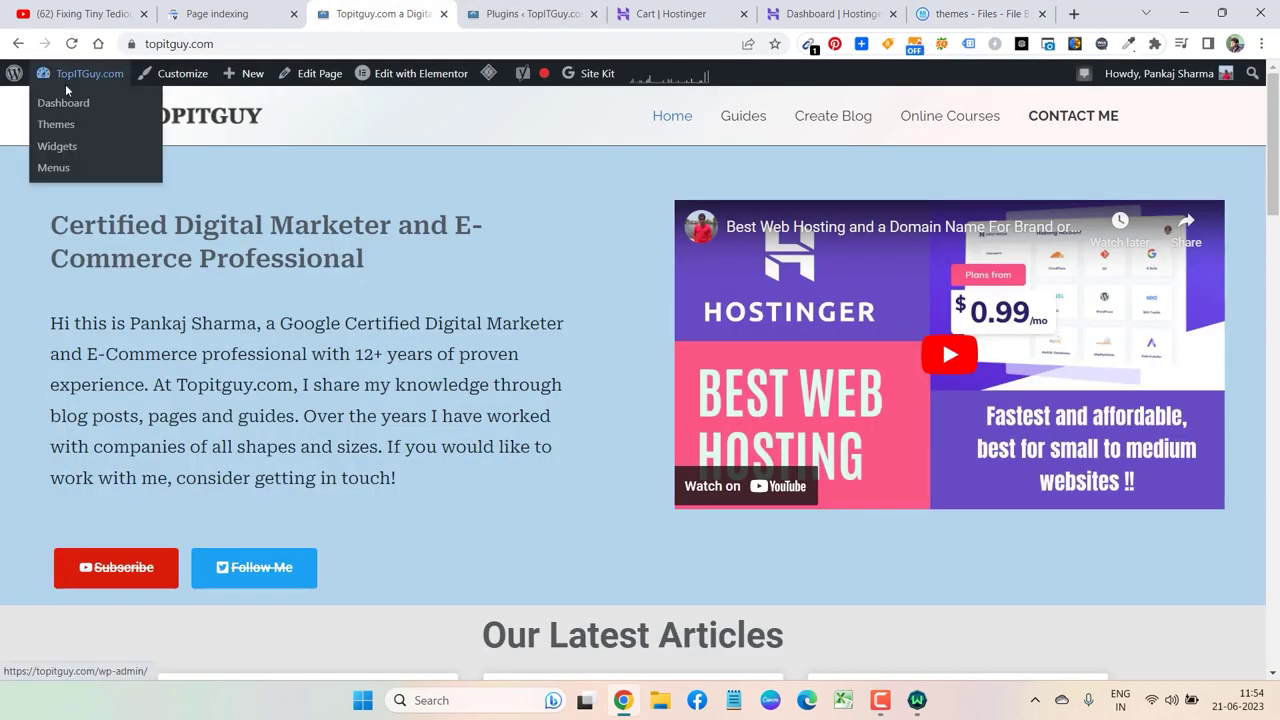
left_click(53, 126)
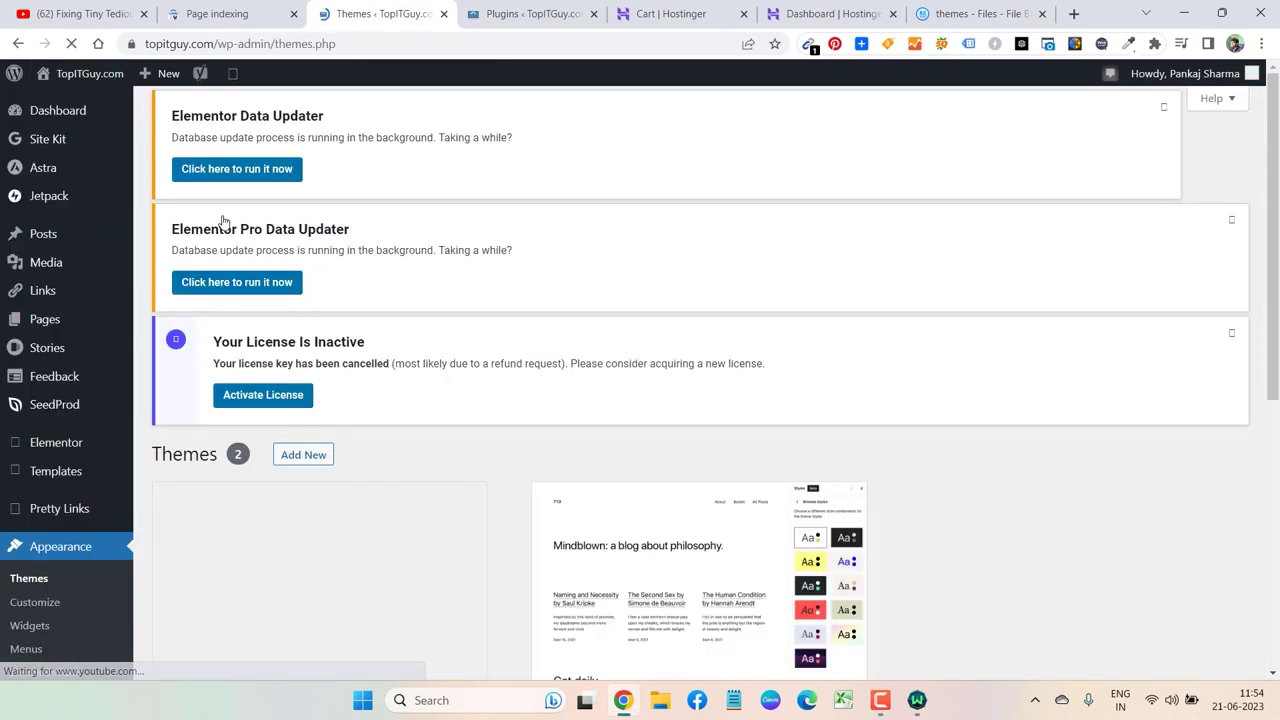
scroll(1277, 402, "down", 3)
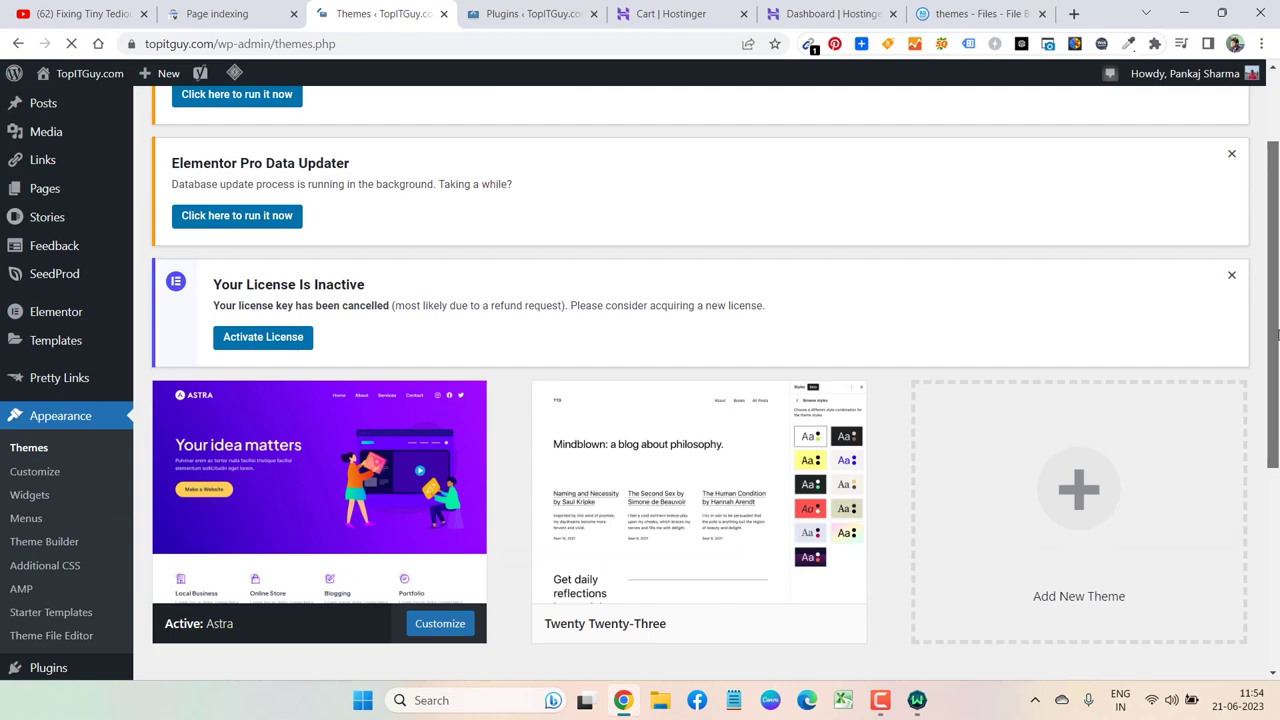
mouse_move(183, 378)
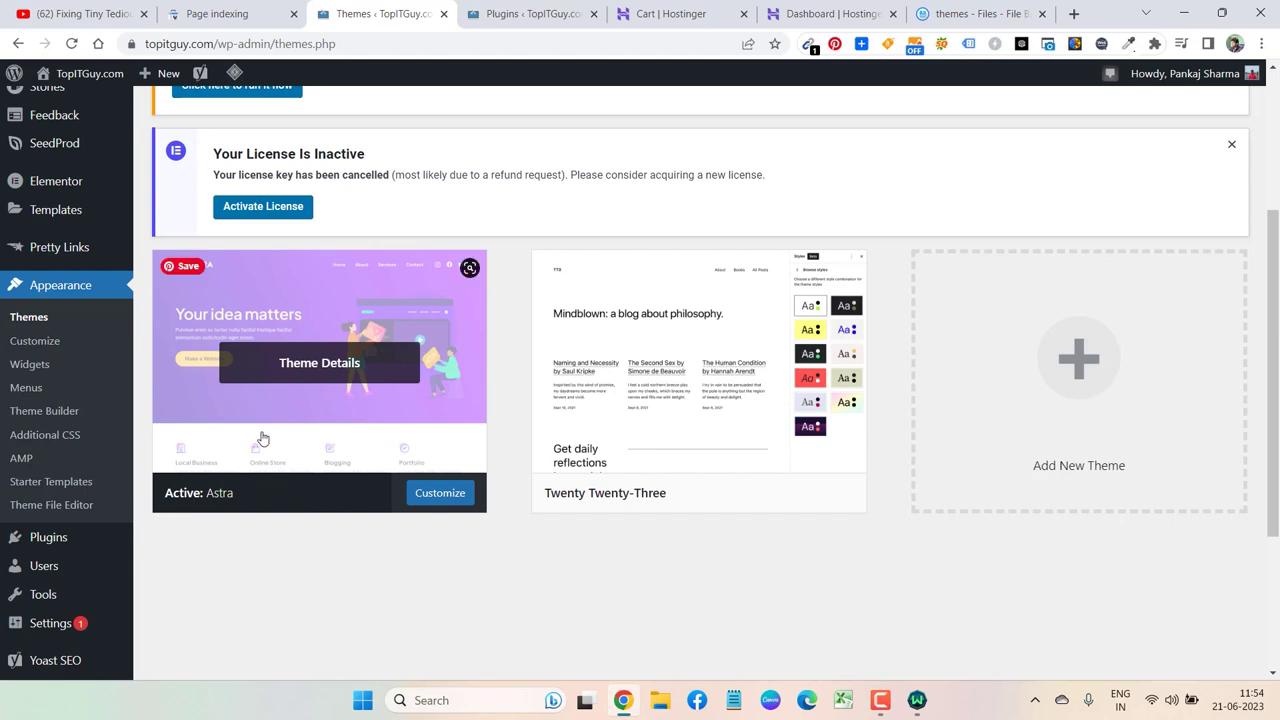
left_click(975, 13)
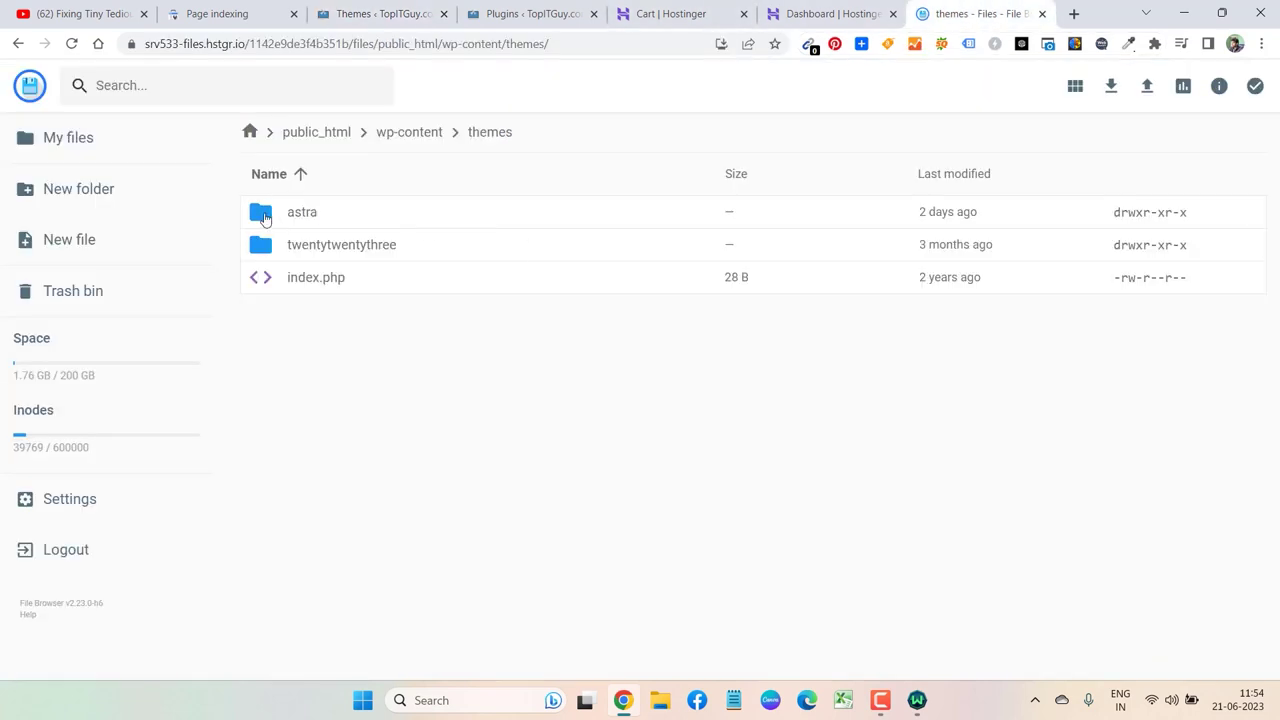
Open the astra theme folder and download a backup of its functions.php (7.66 KB)
double_click(265, 218)
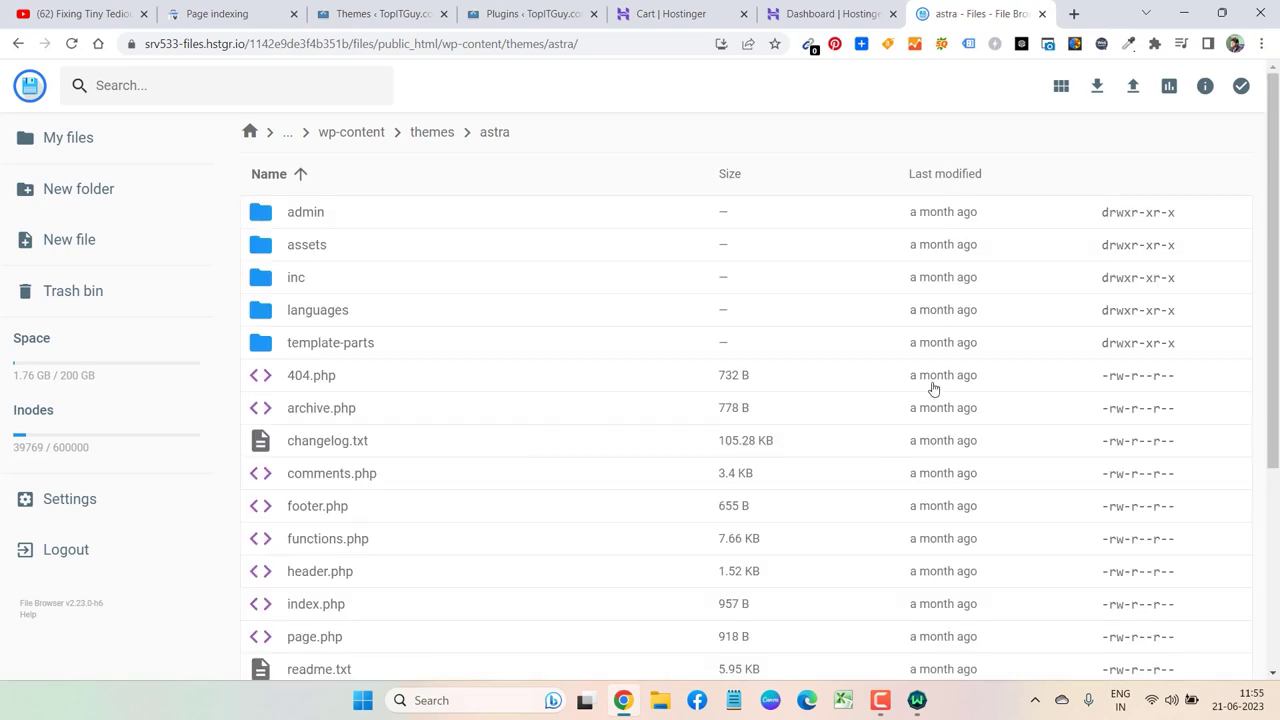
scroll(548, 396, "down", 2)
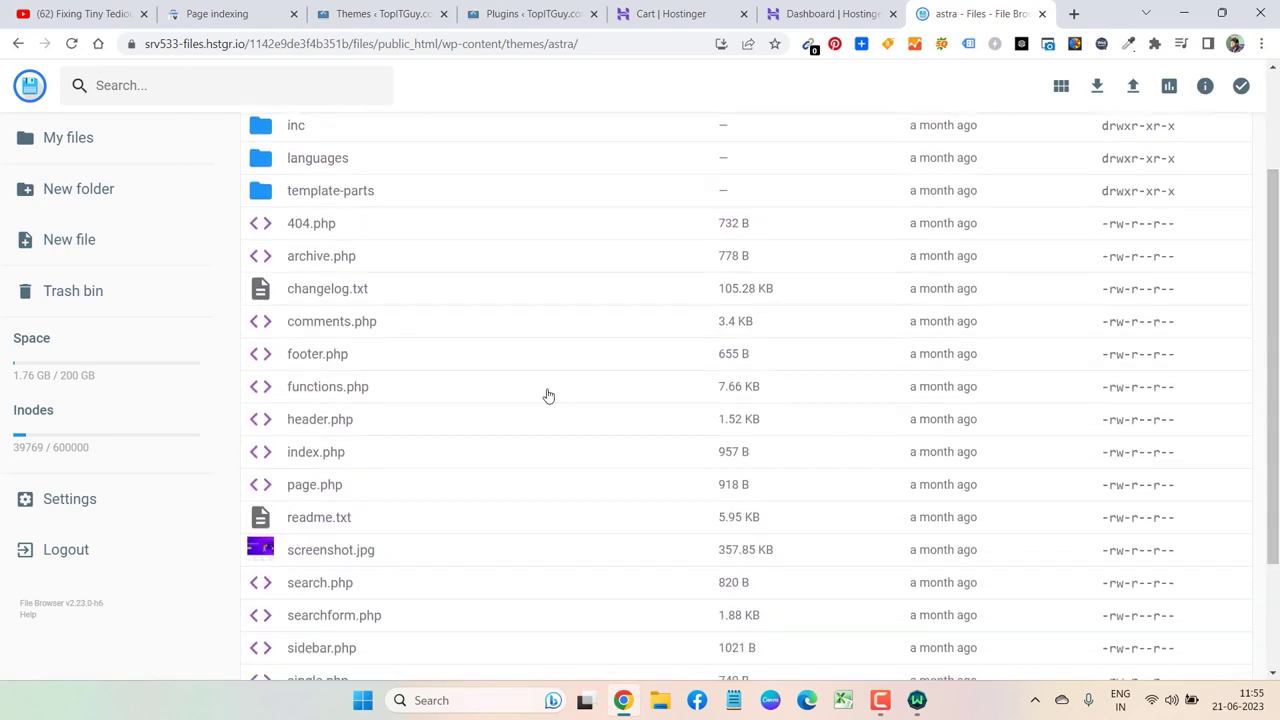
left_click(347, 396)
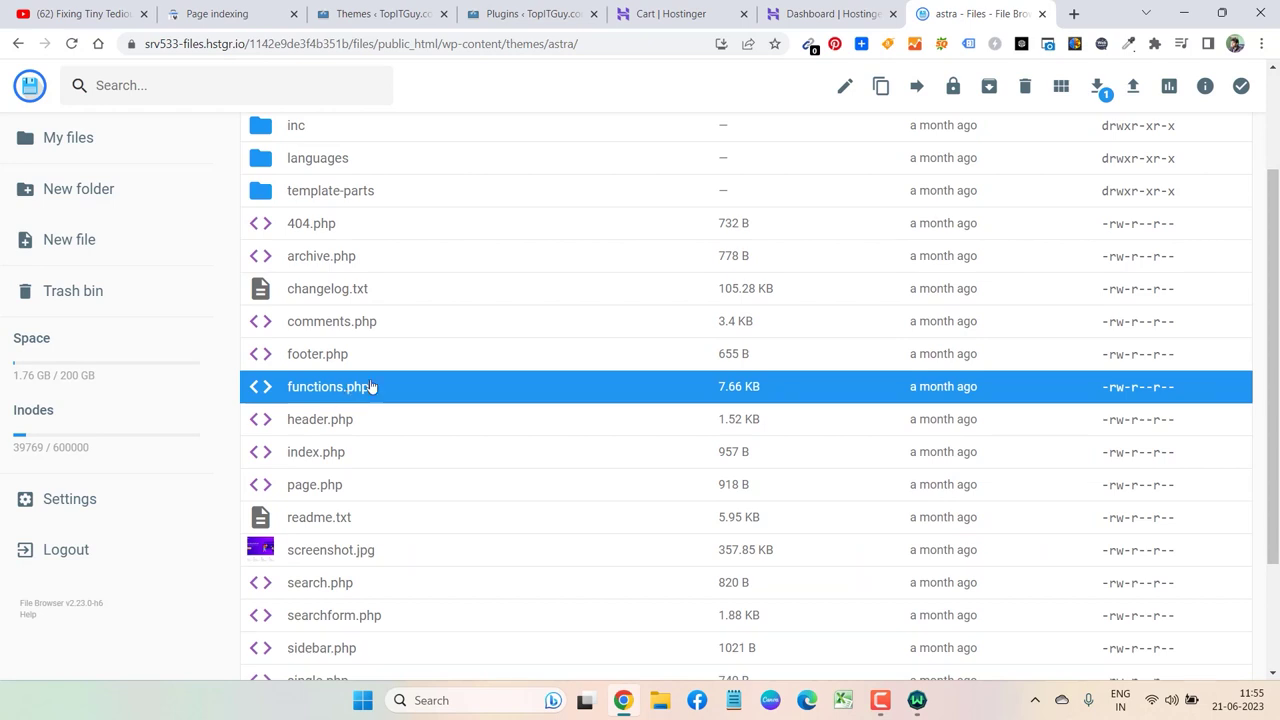
left_click(1100, 86)
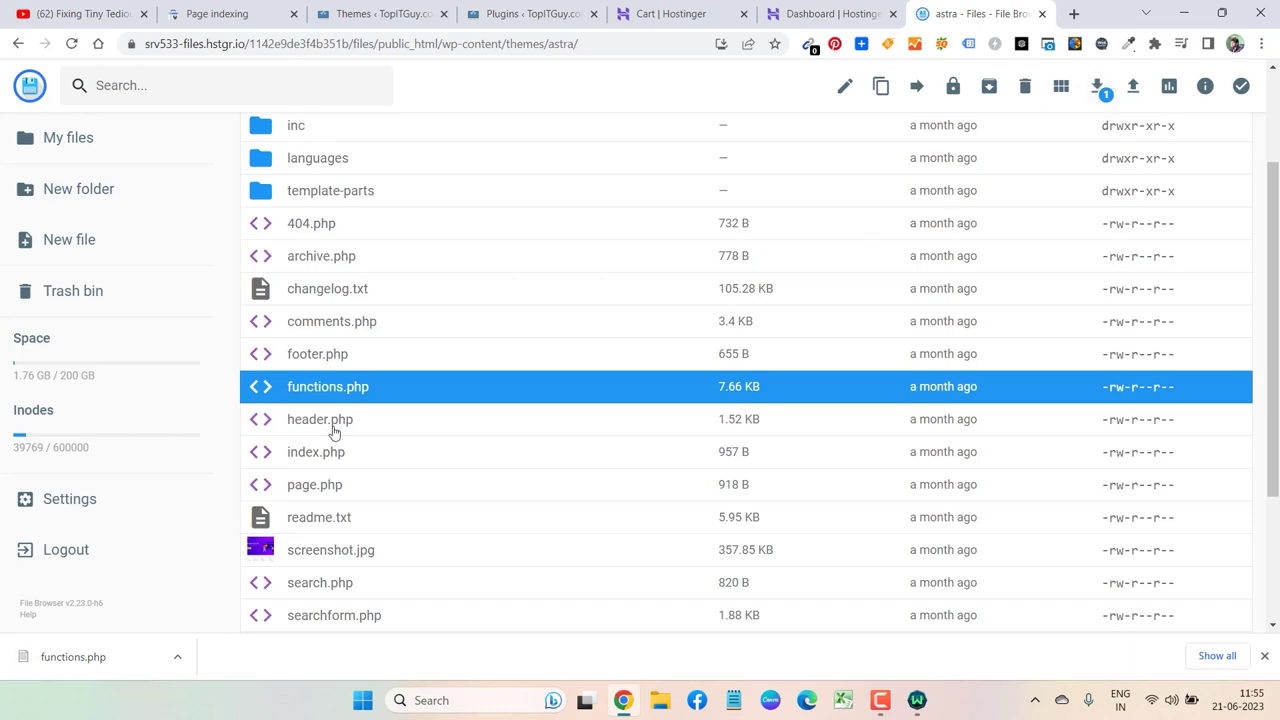
right_click(291, 388)
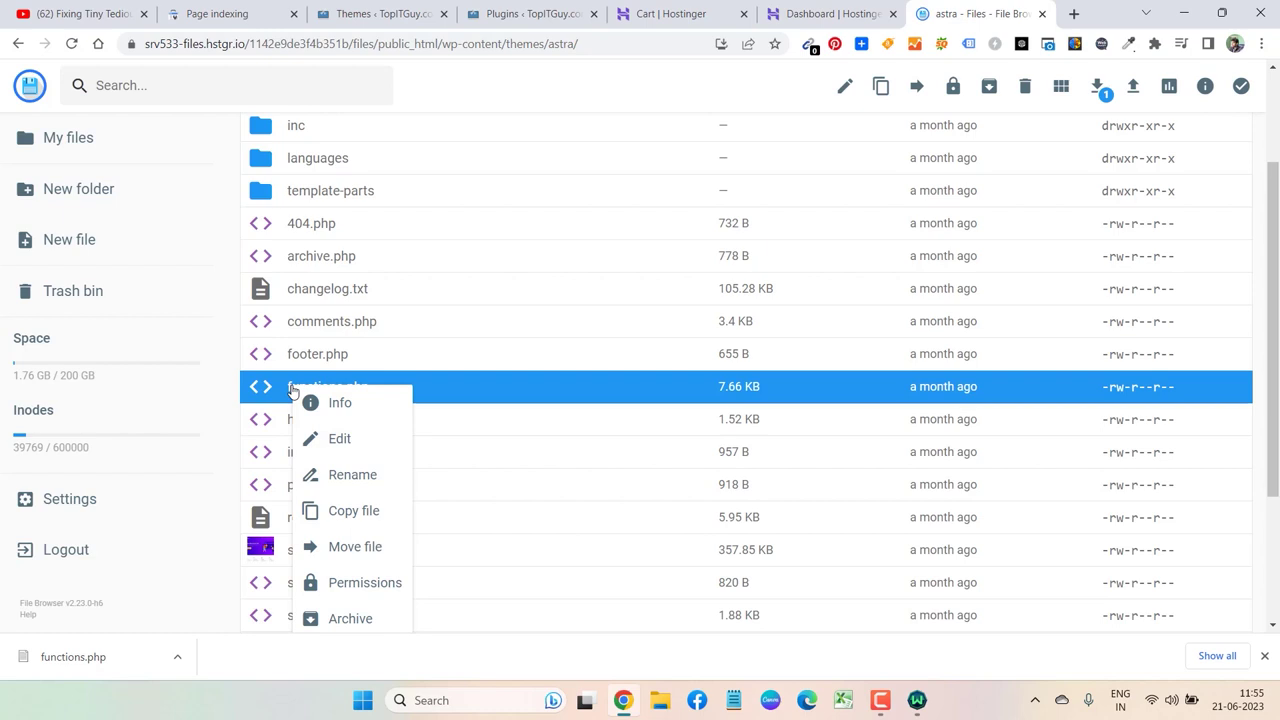
Open astra's functions.php in the editor and add blank lines after line 182
left_click(338, 439)
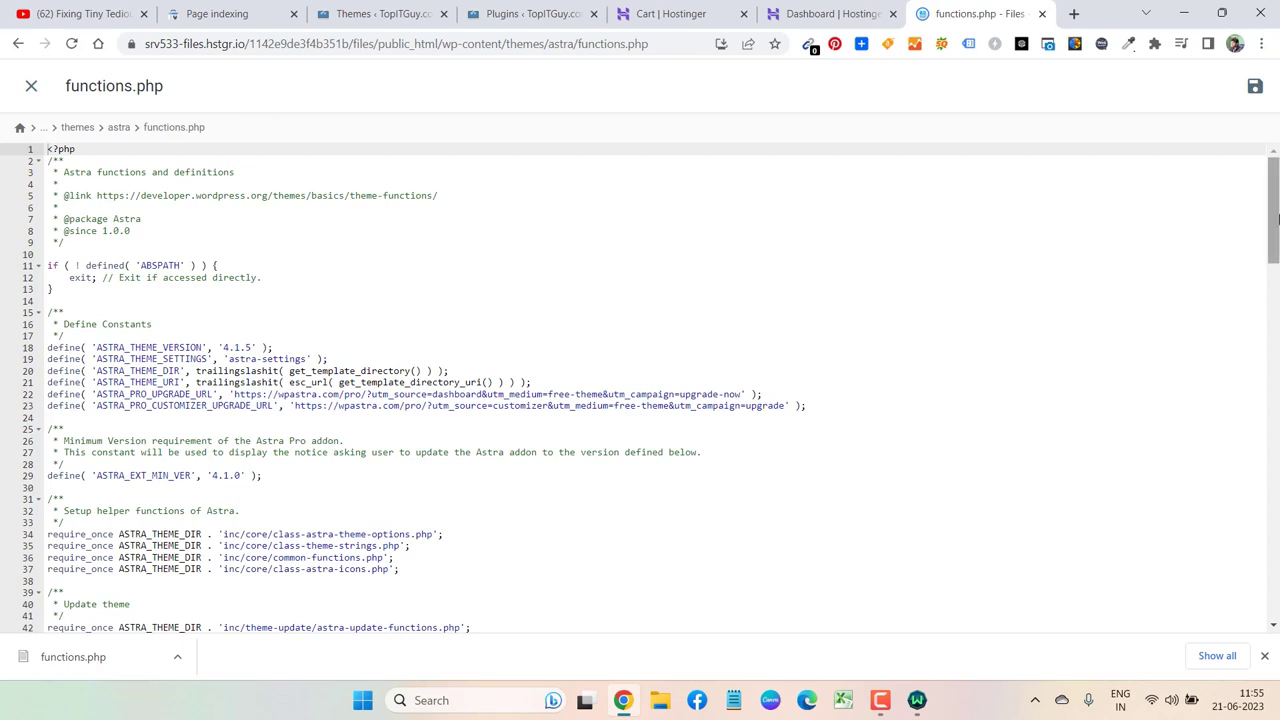
left_click_drag(1273, 218, 1275, 603)
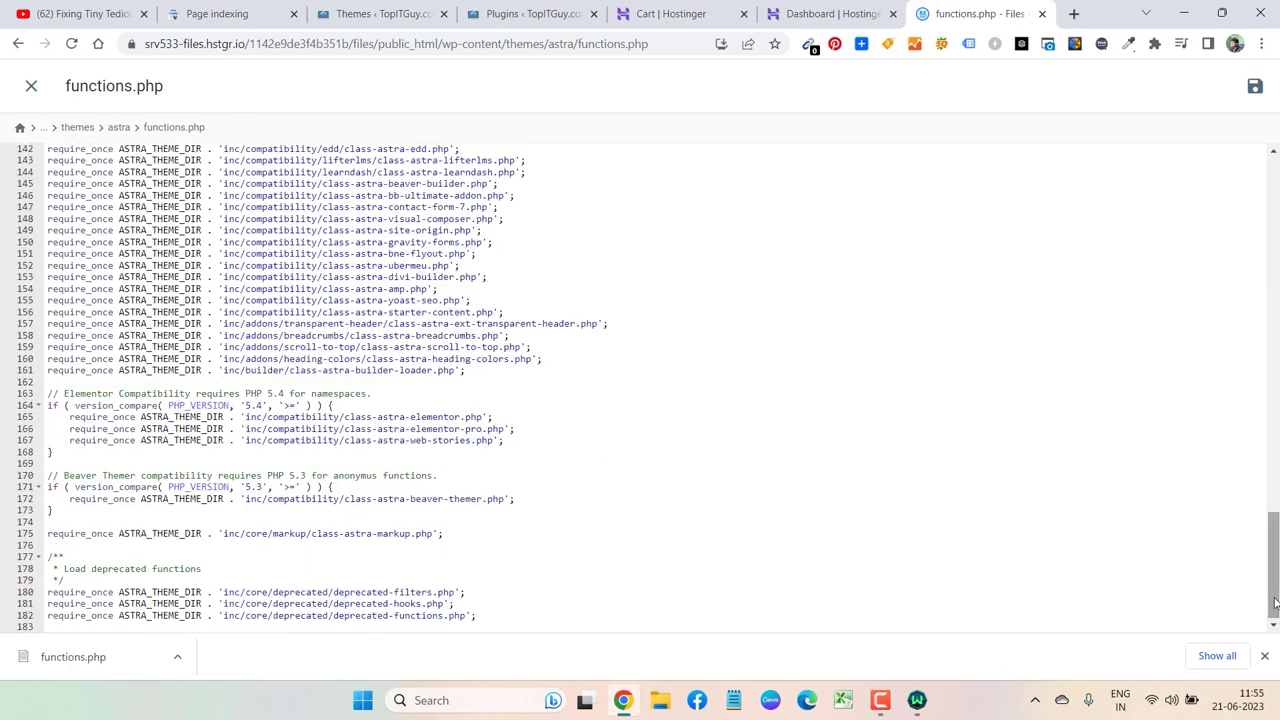
left_click(518, 613)
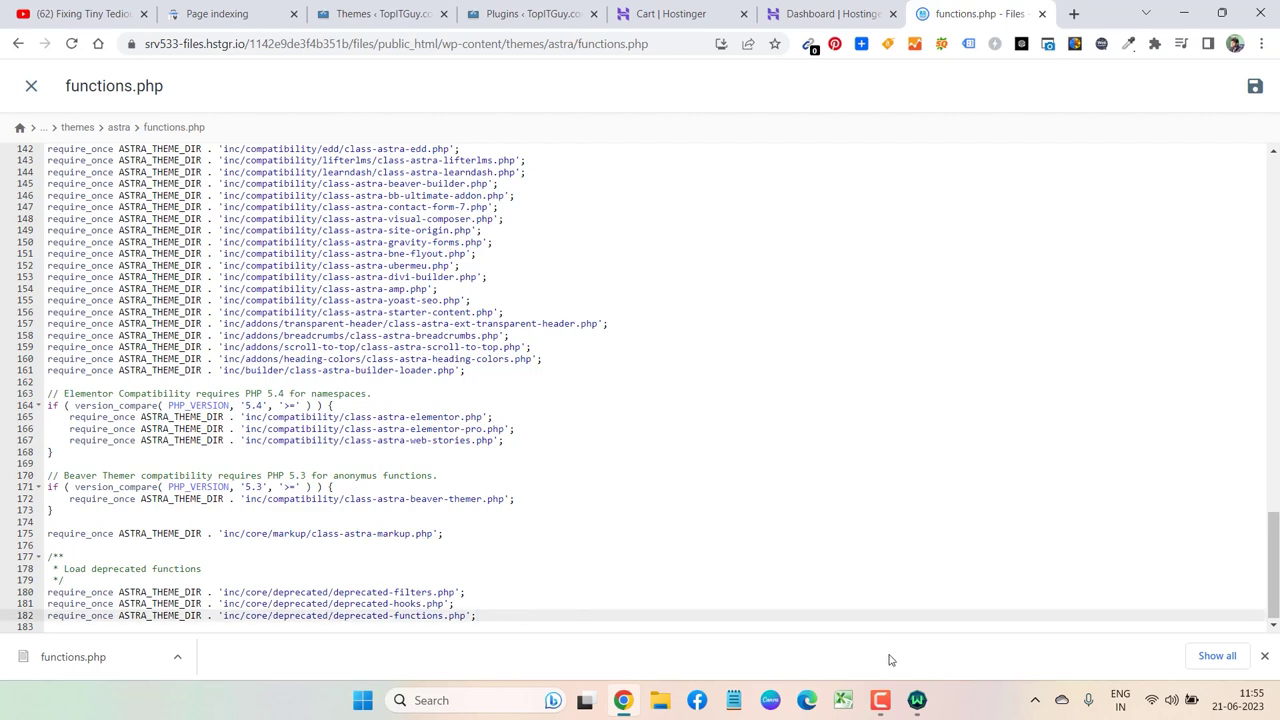
key("Return")
key("Return")
key("Return")
key("Return")
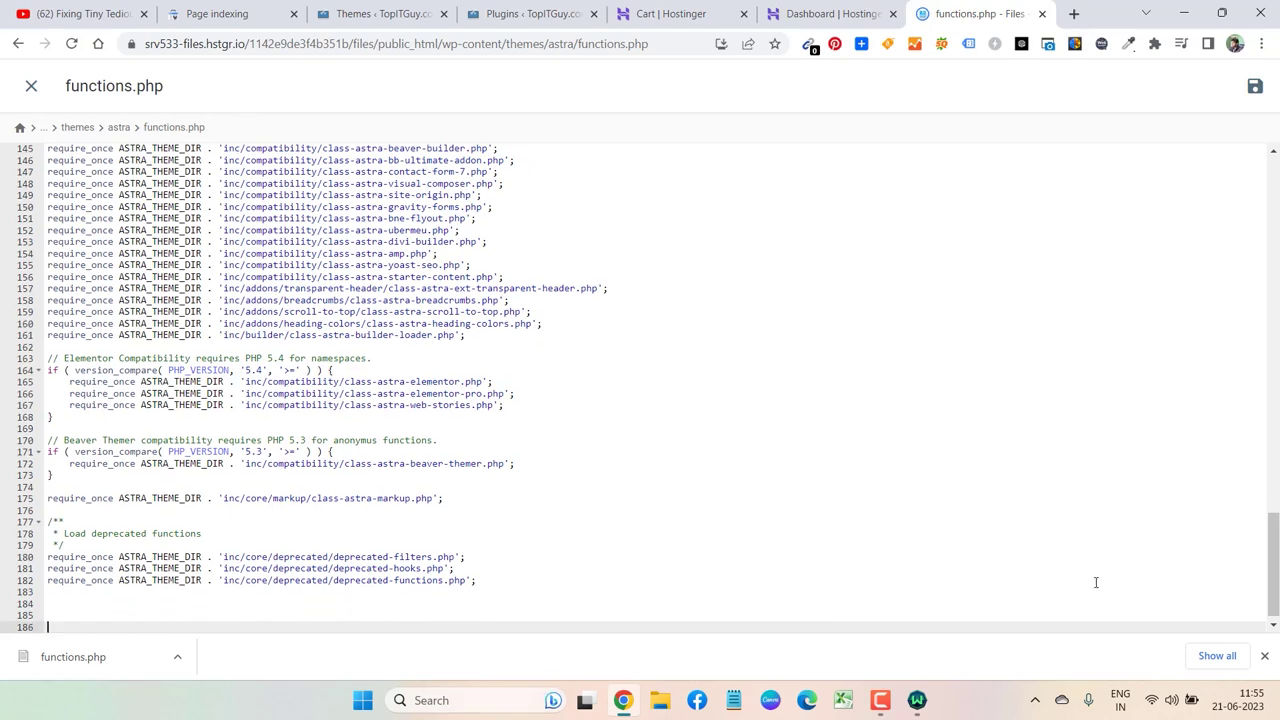
left_click(1265, 656)
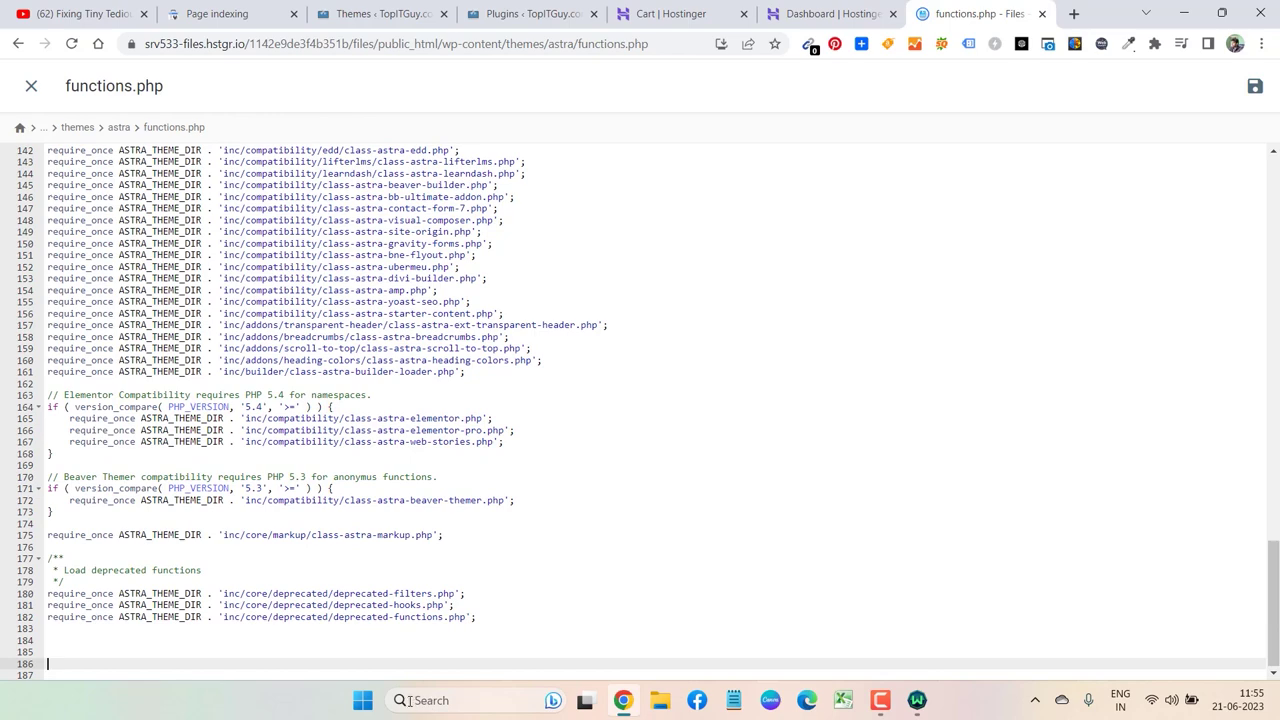
In the Edge PDF, select the code from the first comment through the last add_action line
left_click(807, 700)
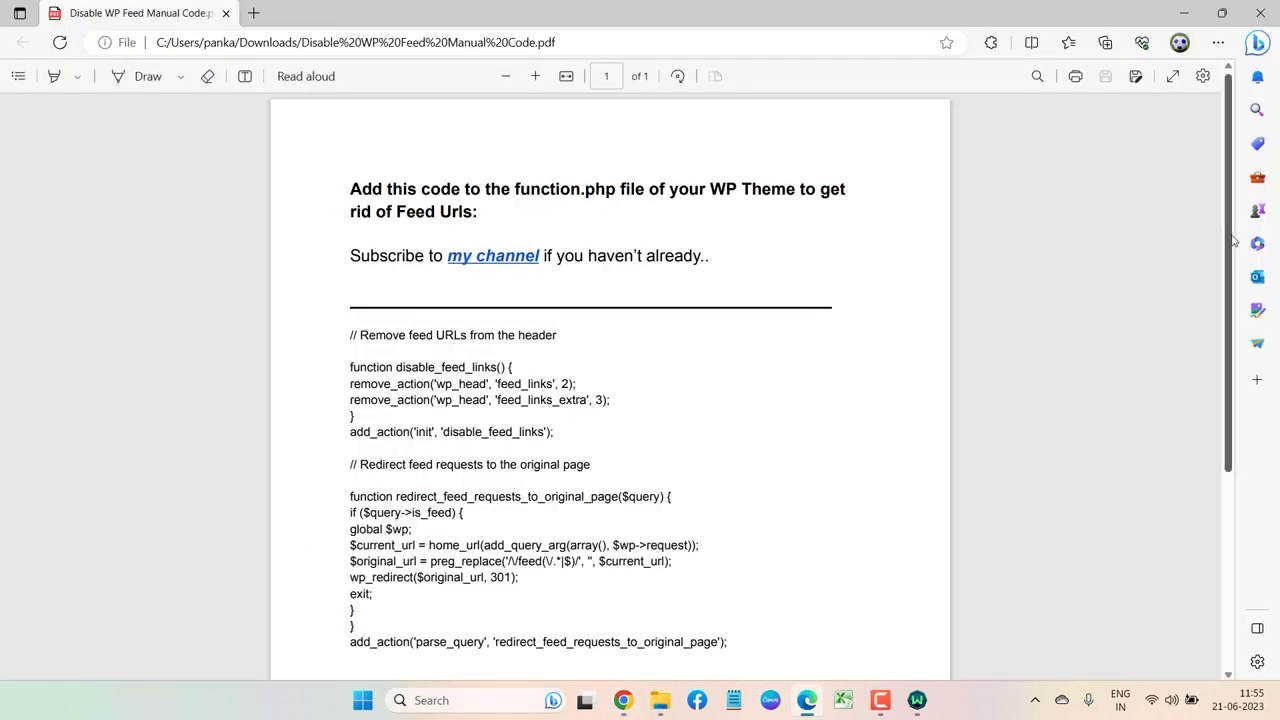
left_click_drag(1233, 241, 1223, 287)
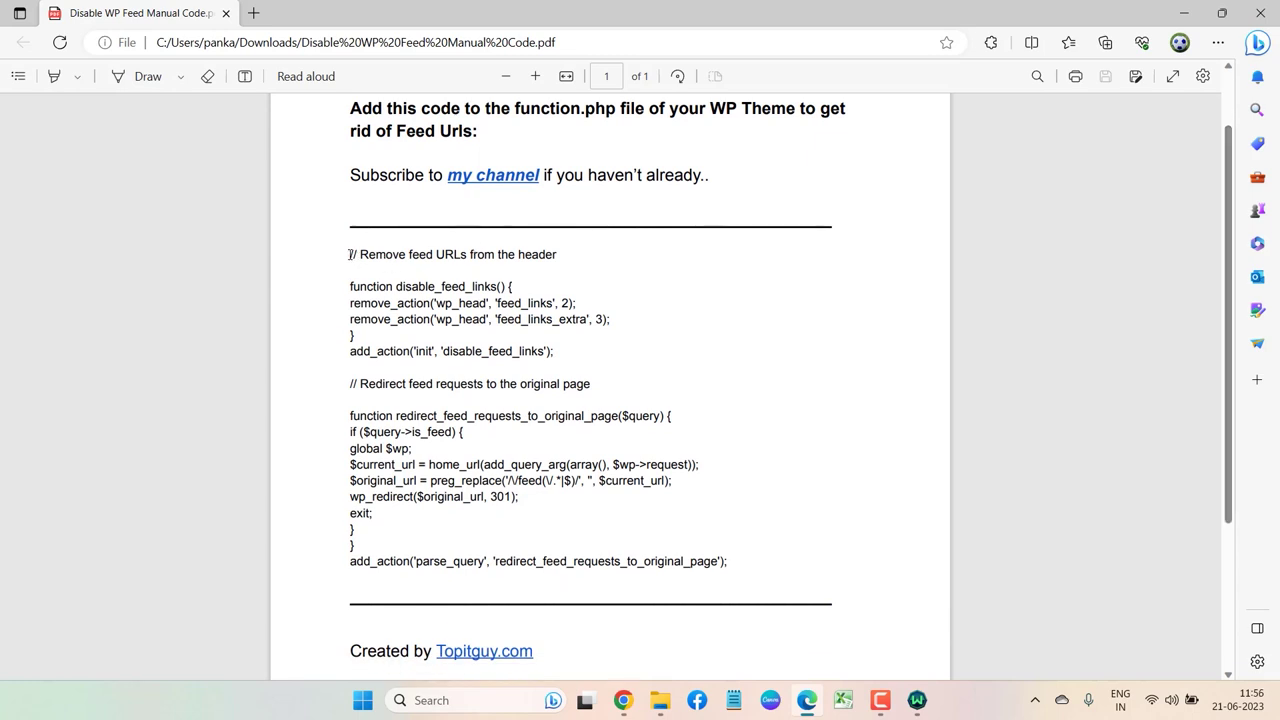
left_click_drag(350, 254, 730, 563)
key("ctrl+c")
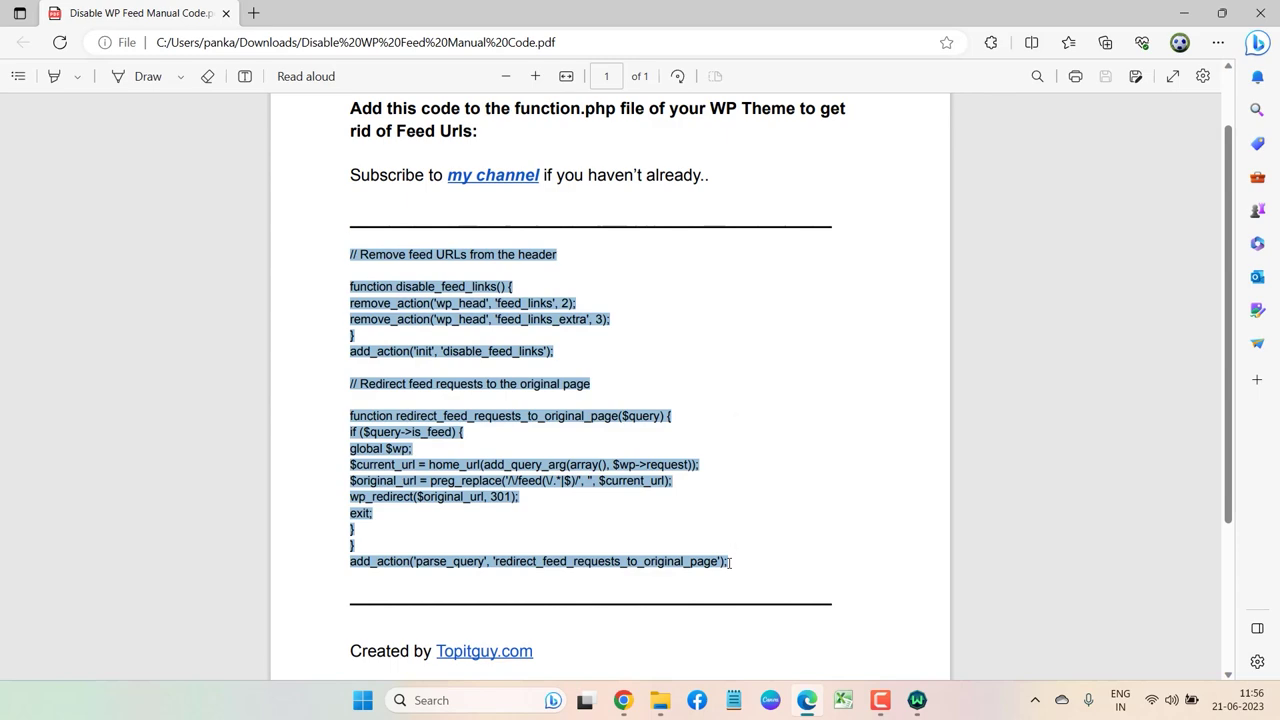
left_click(625, 703)
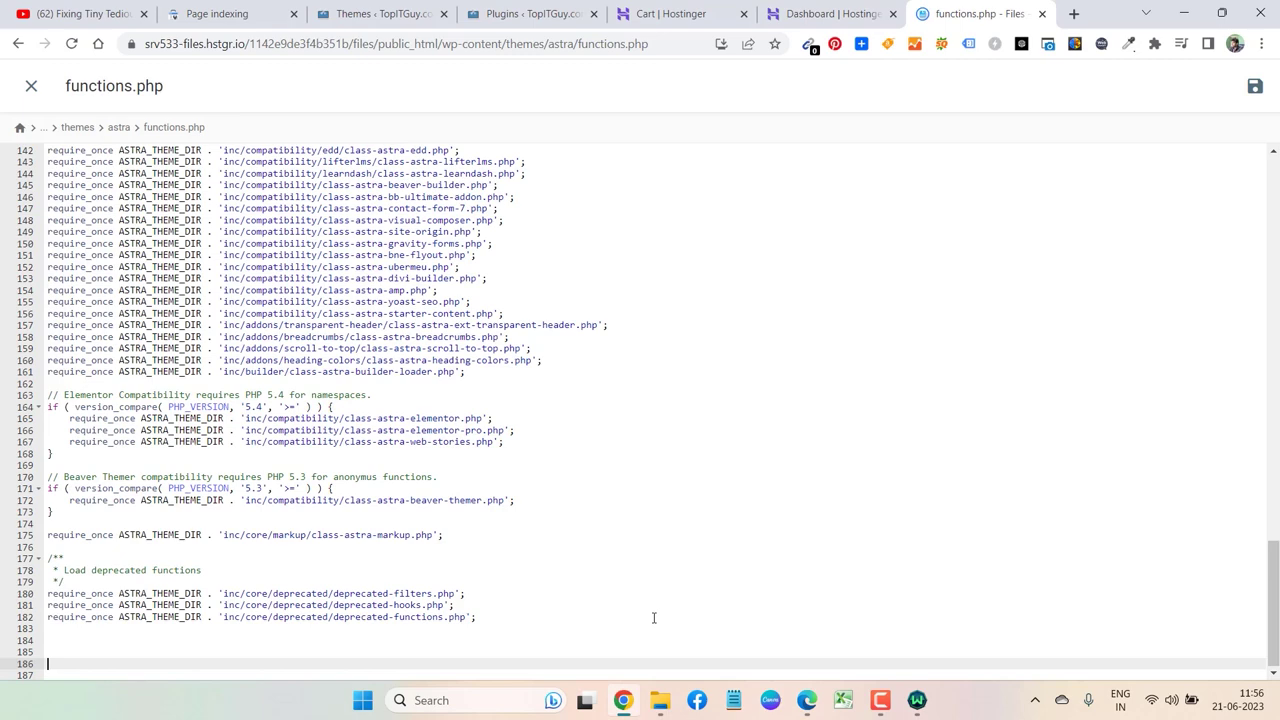
Paste the feed-removal and redirect code at line 186 of functions.php and save
key("ctrl+v")
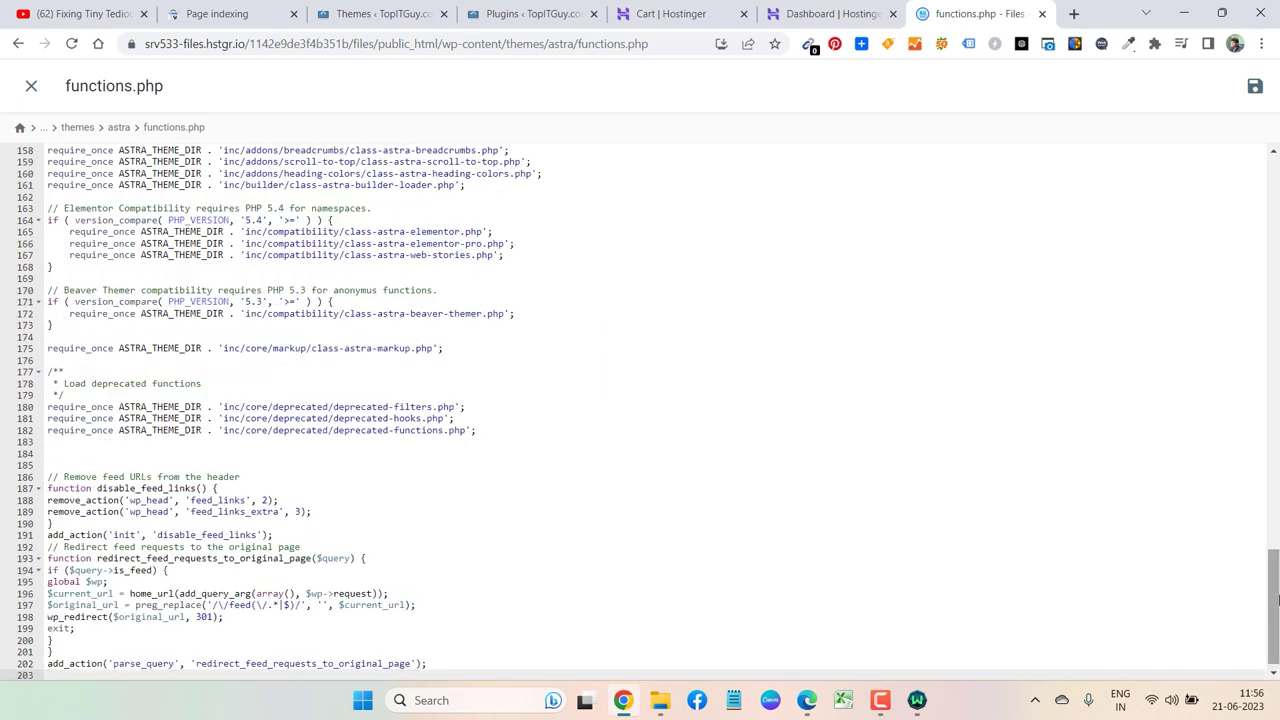
scroll(1276, 625, "down", 1)
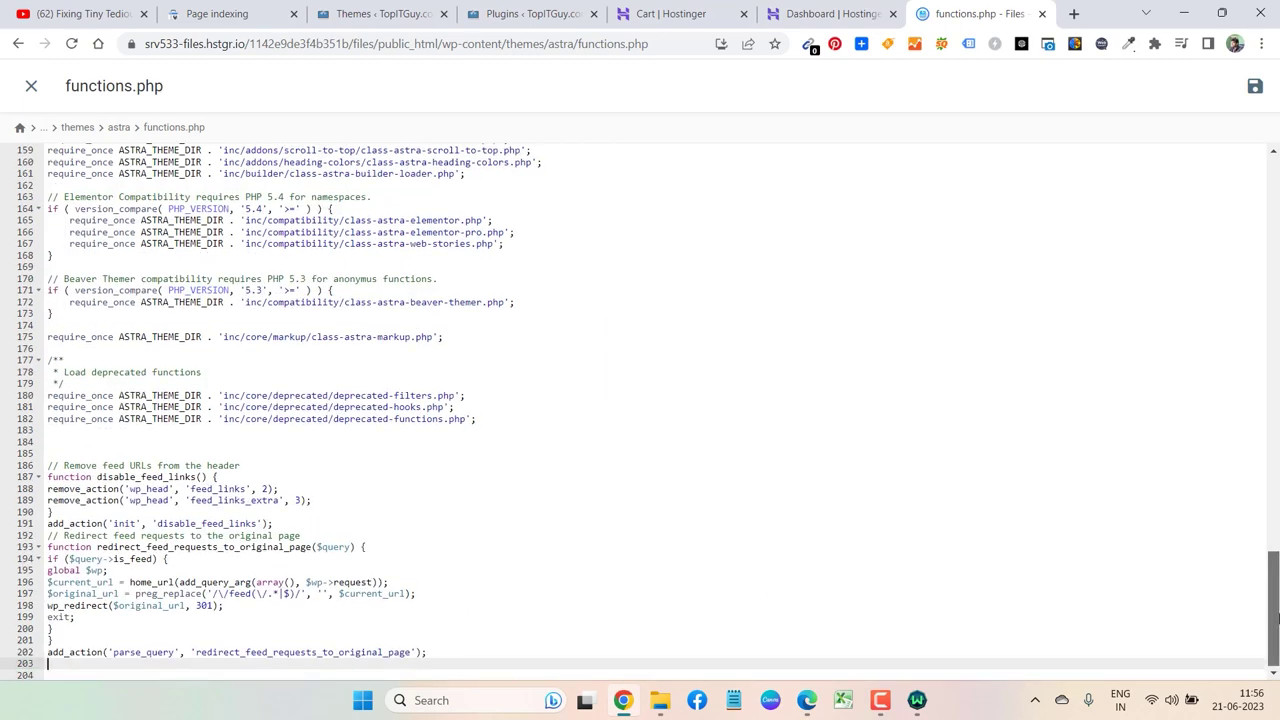
left_click(1254, 90)
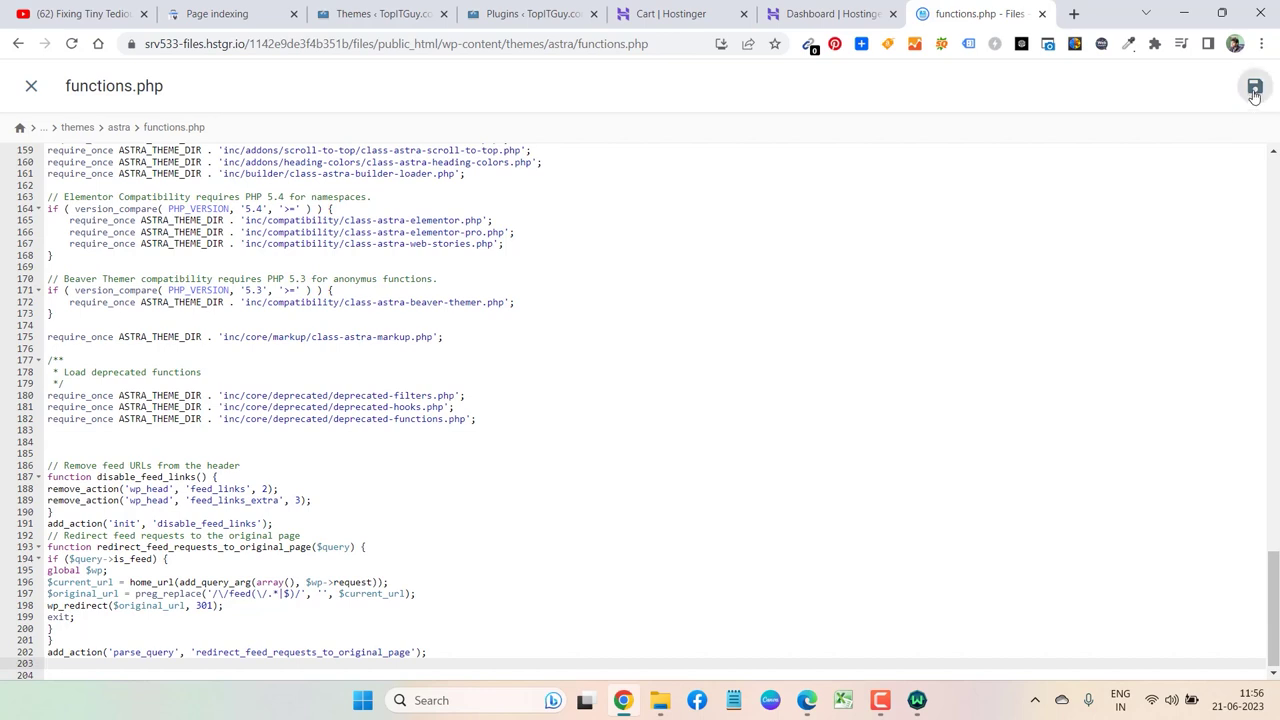
Reload the WordPress Themes page and run LiteSpeed Purge All on the site caches
left_click(383, 12)
scroll(1274, 228, "up", 3)
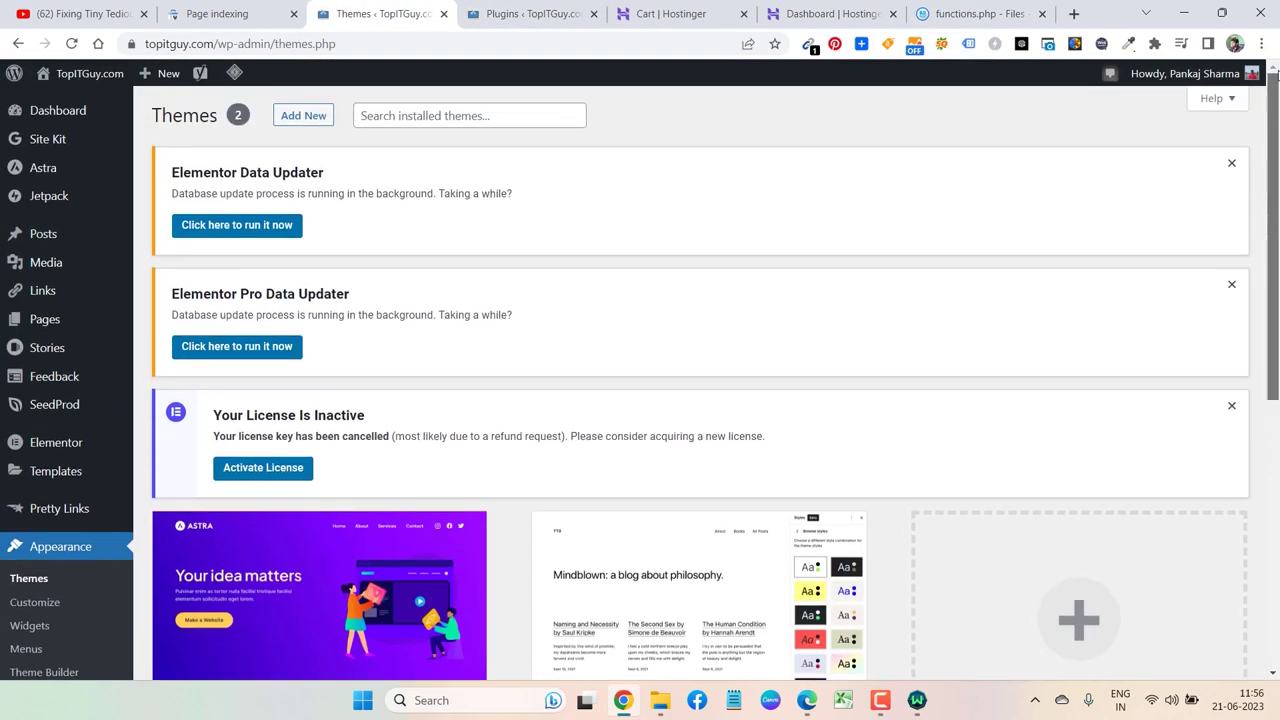
mouse_move(235, 76)
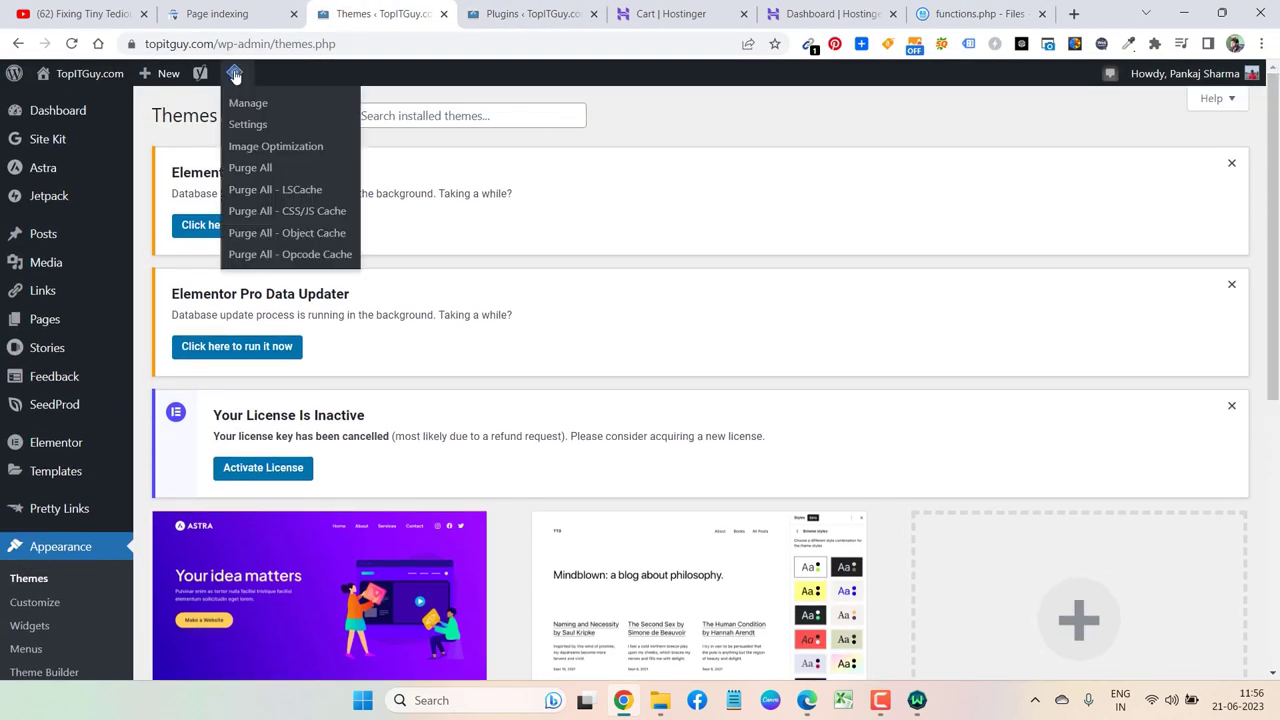
right_click(754, 154)
left_click(797, 213)
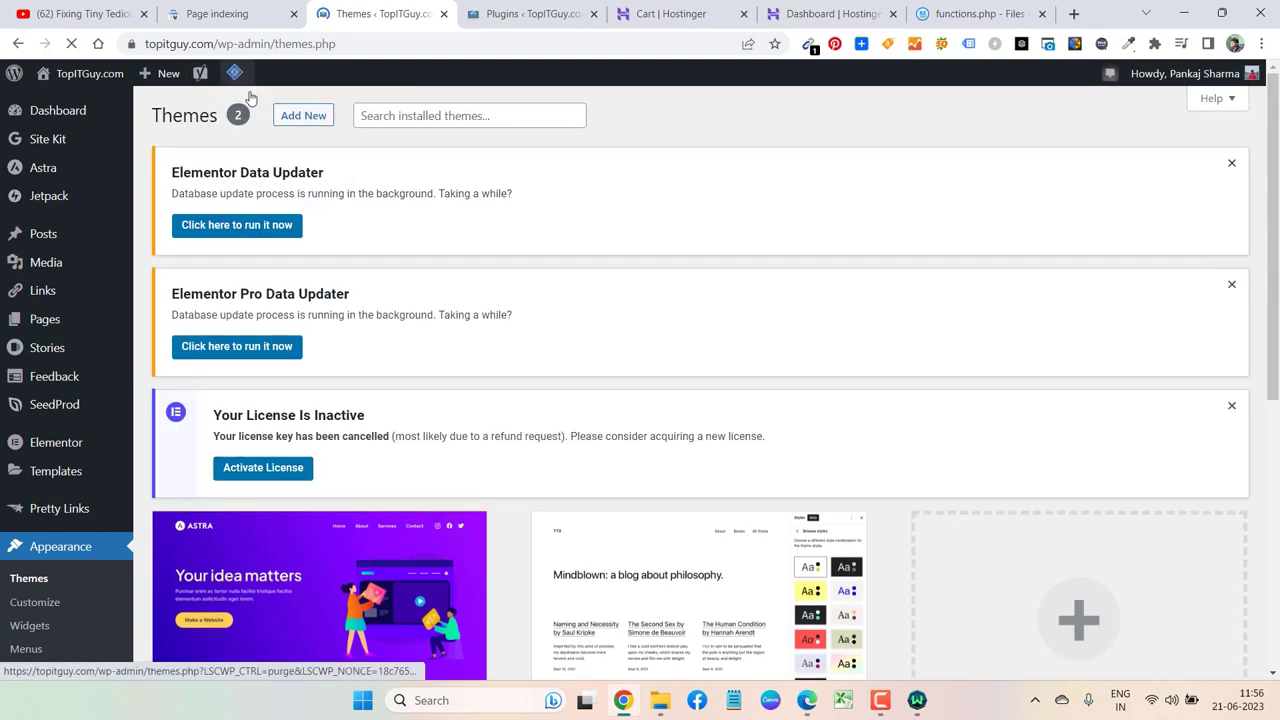
mouse_move(236, 74)
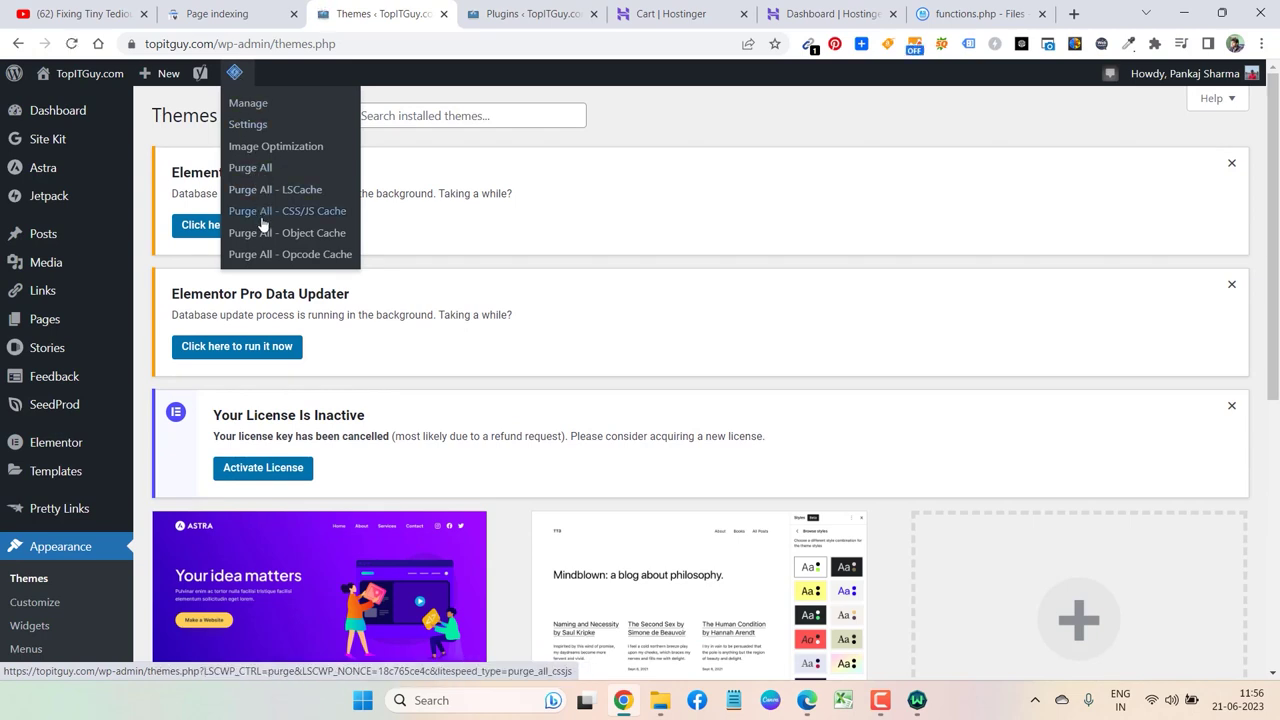
left_click(252, 168)
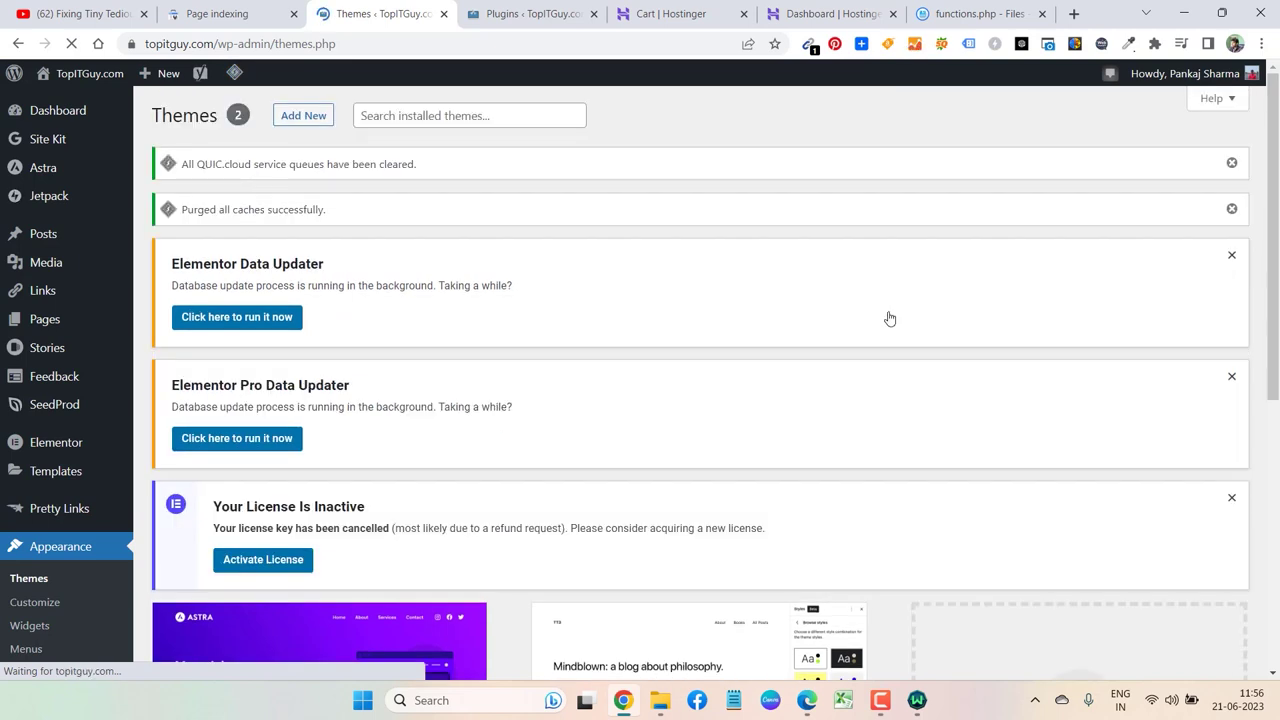
Dismiss the QUIC.cloud, cache-purged, Elementor updater and license-inactive notices
left_click(1231, 163)
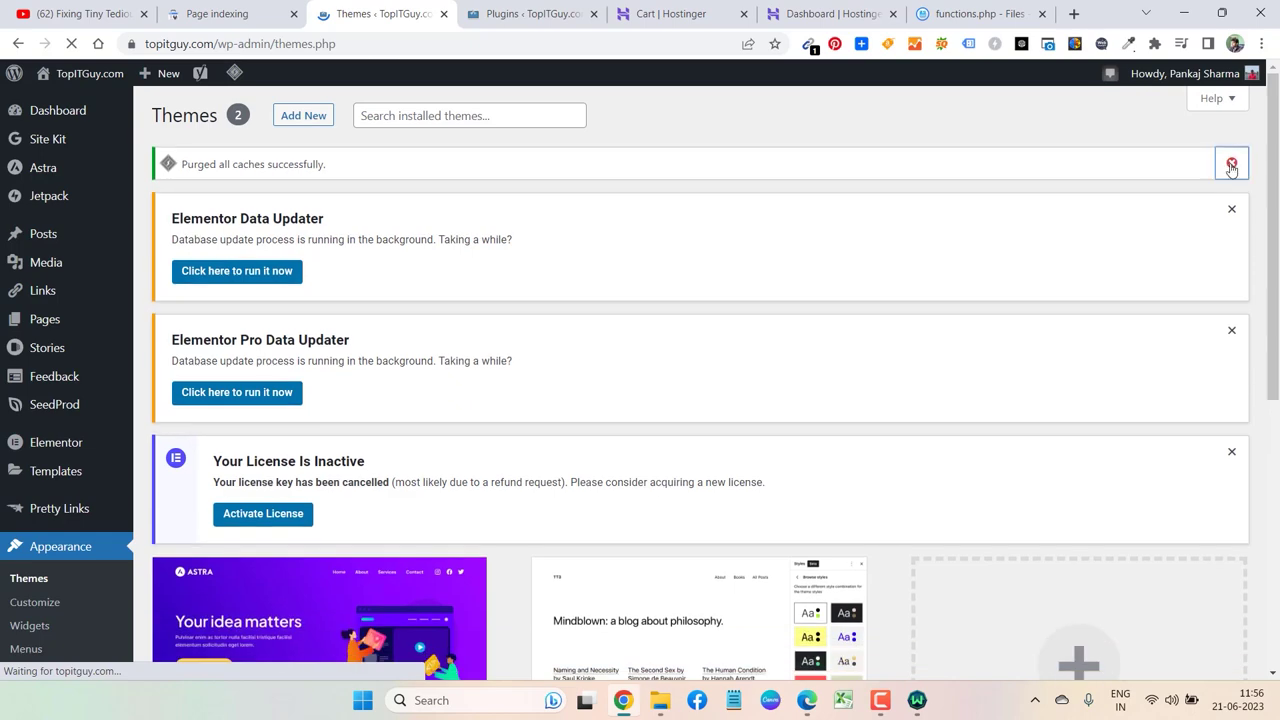
left_click(1231, 164)
left_click(1231, 164)
left_click(1231, 164)
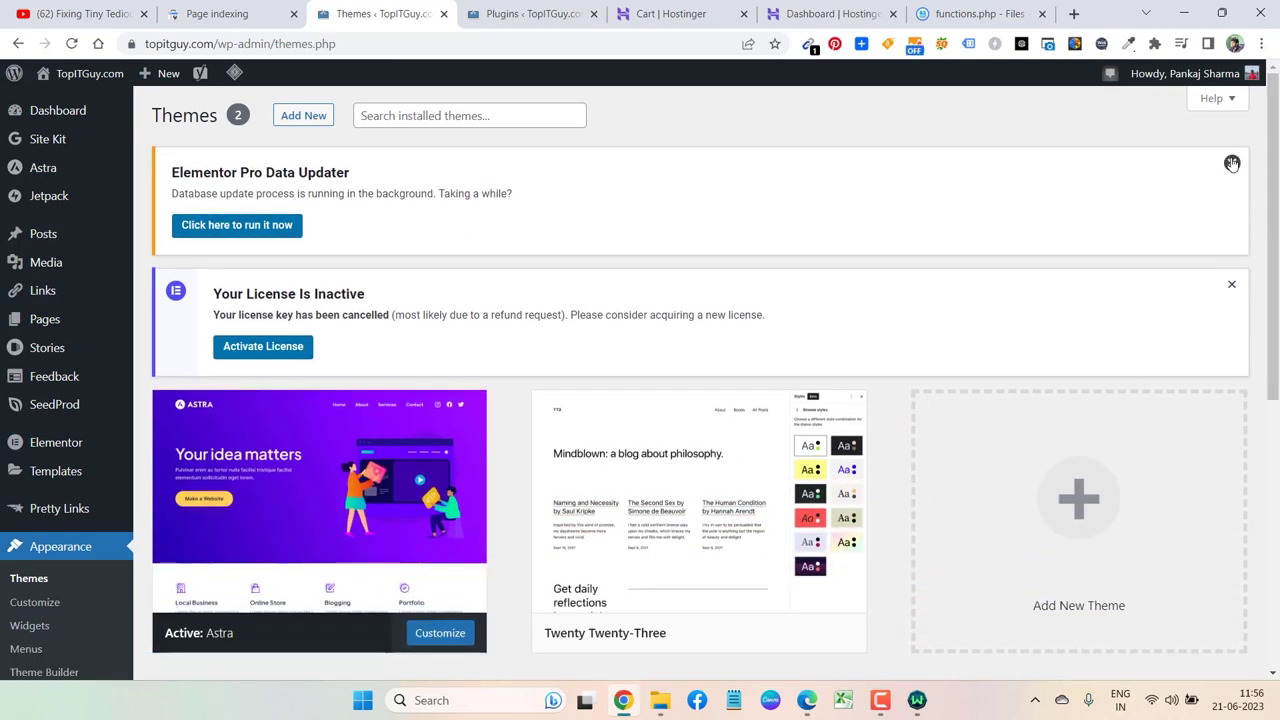
left_click(1231, 164)
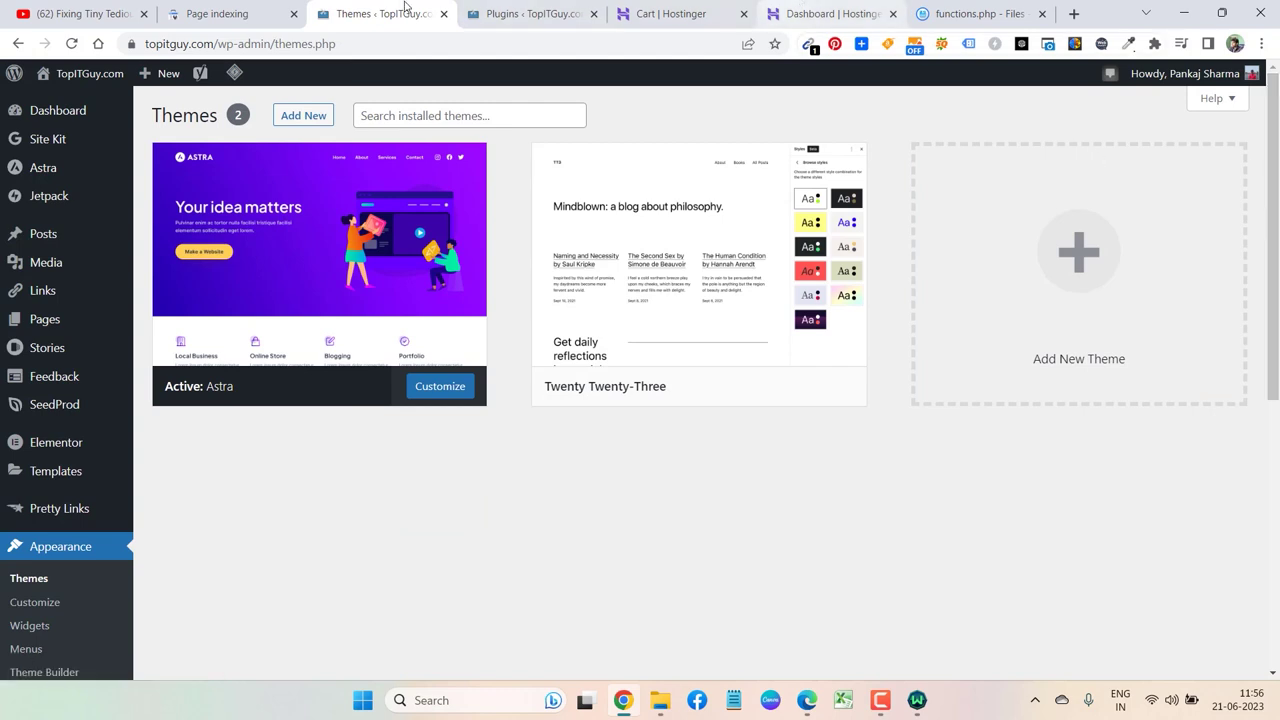
Show the next ten crawled-but-not-indexed URLs in Search Console's Page indexing report
left_click(232, 12)
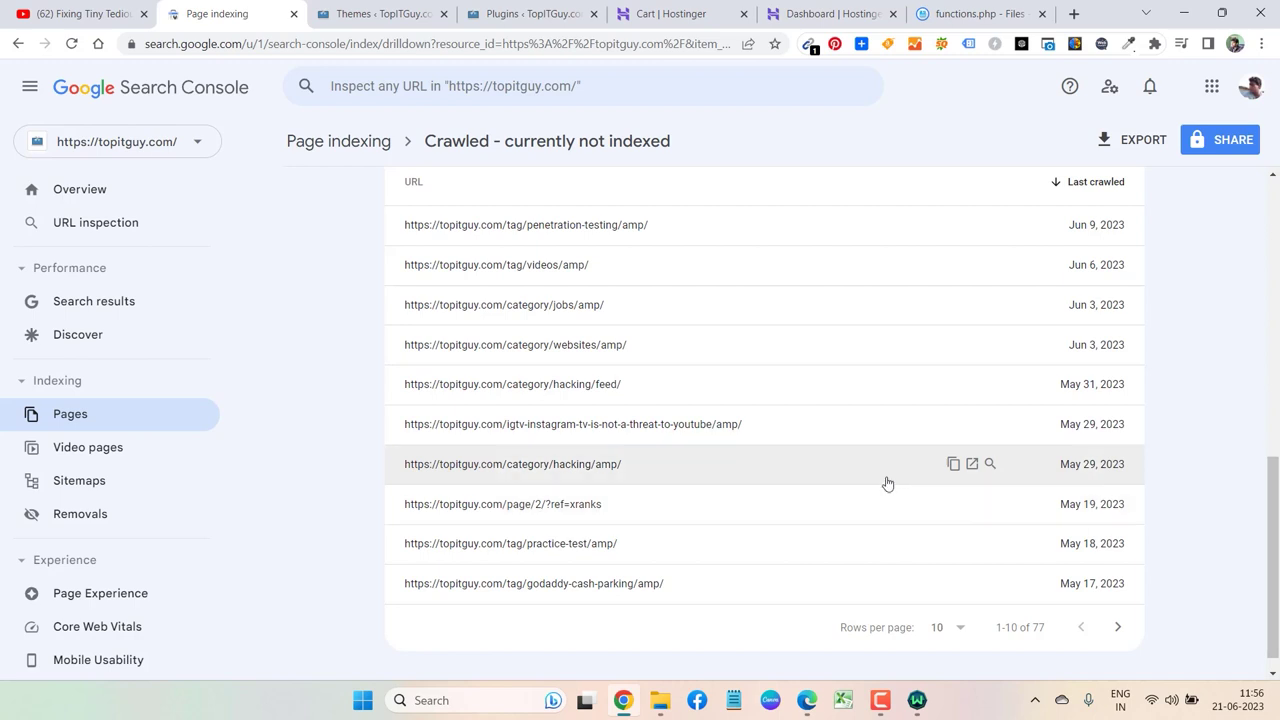
left_click(1121, 627)
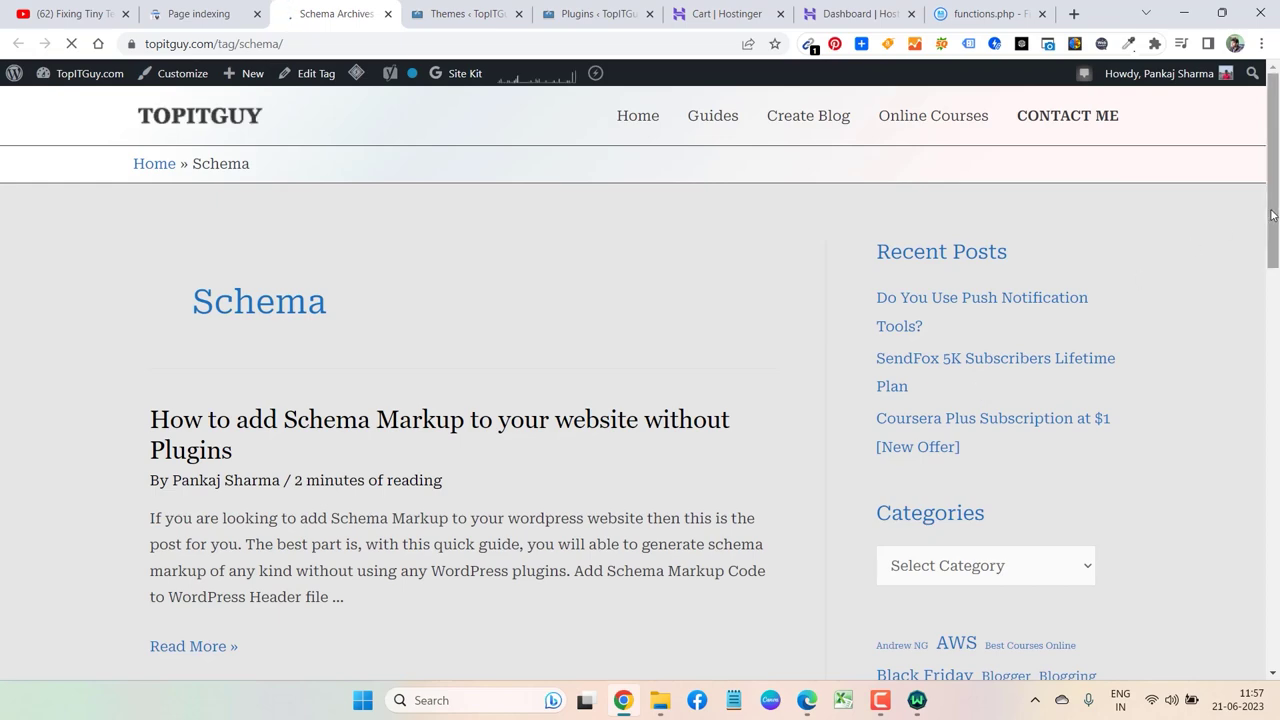
Open the 'How to add Schema Markup' post from the Schema tag archive, then go back to Page indexing
mouse_move(1266, 216)
left_mouse_down()
mouse_move(1277, 249)
mouse_move(1275, 202)
mouse_move(1278, 306)
mouse_move(1278, 230)
left_mouse_up()
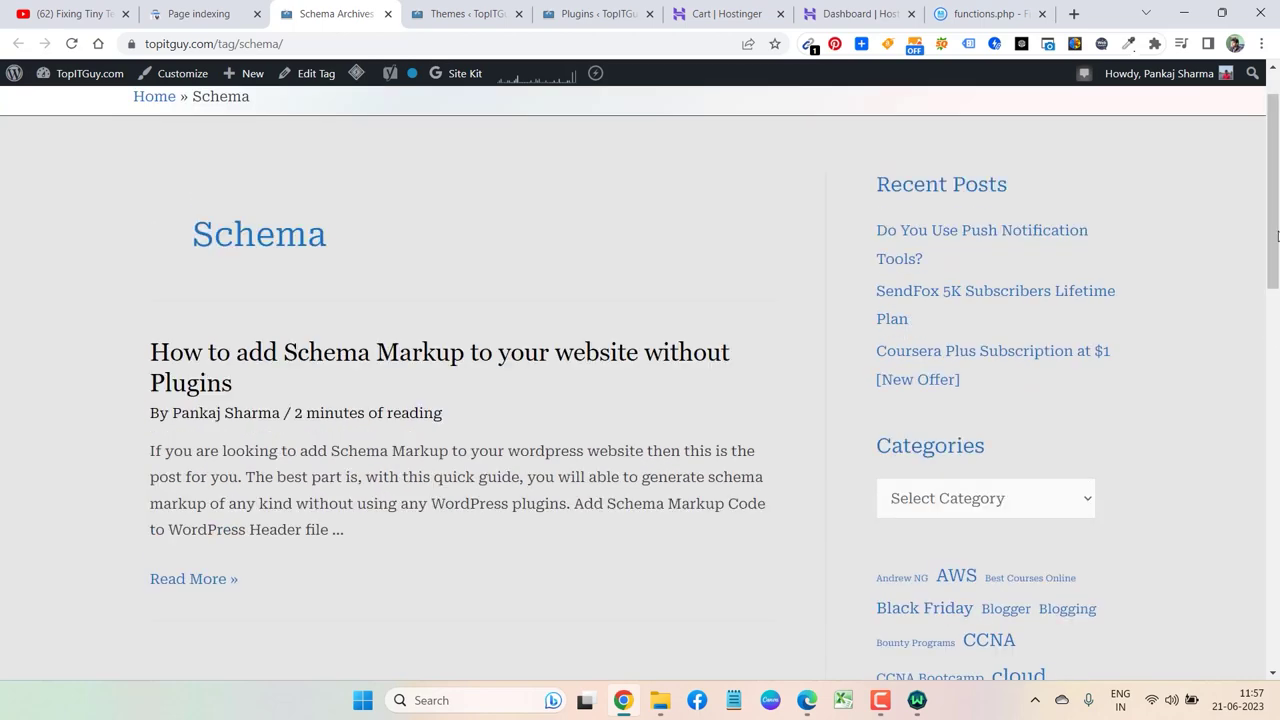
left_click(425, 360)
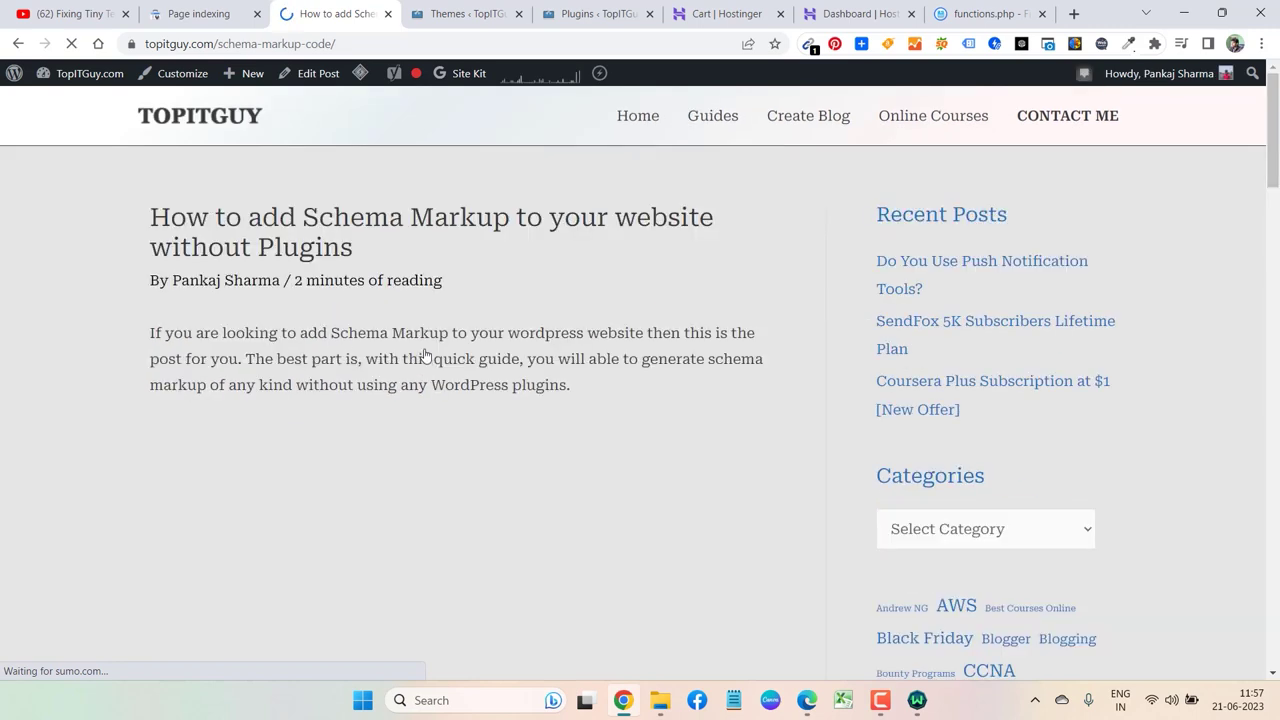
left_click(190, 10)
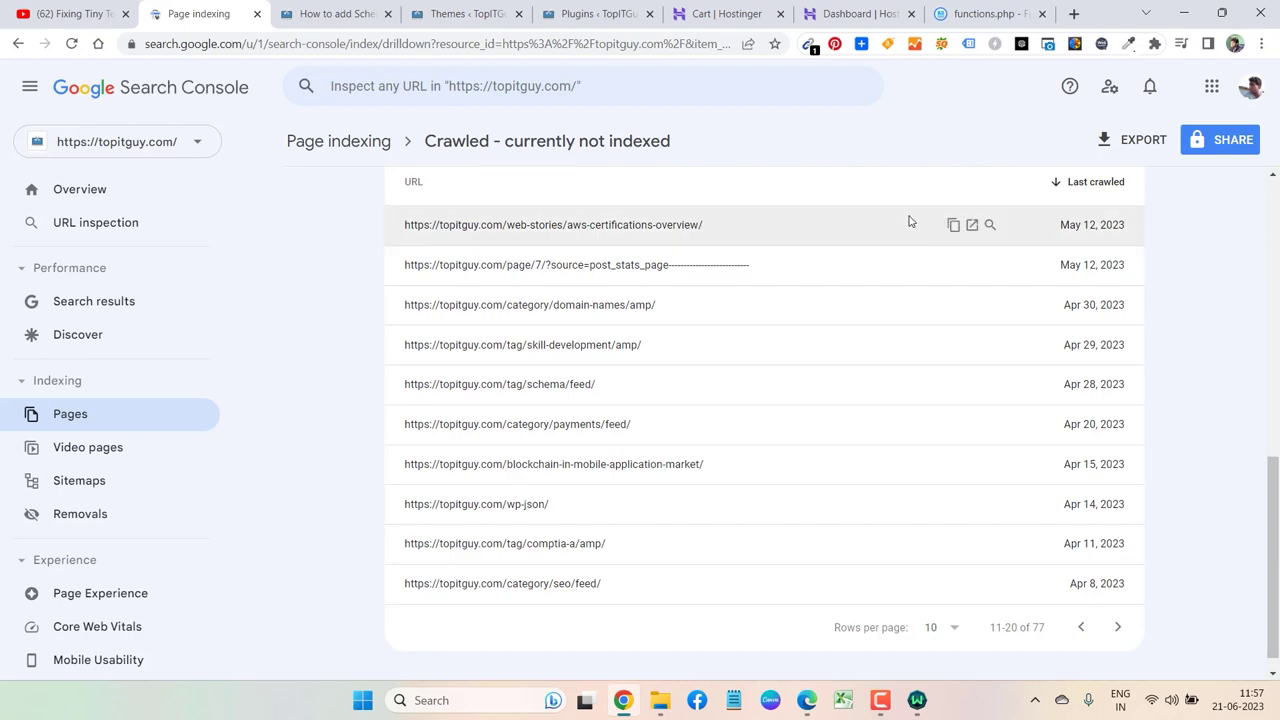
Start validation of the fix for the 77 'Crawled - currently not indexed' pages
left_click_drag(1270, 513, 1270, 165)
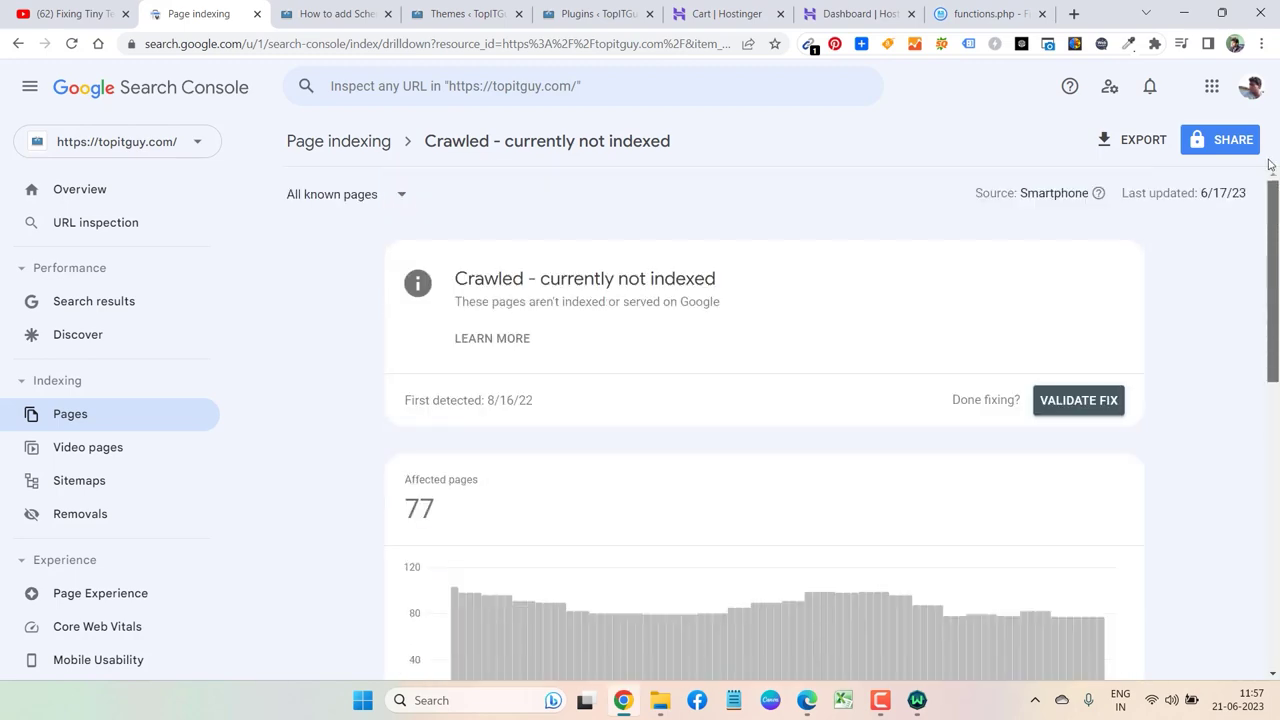
left_click(1077, 405)
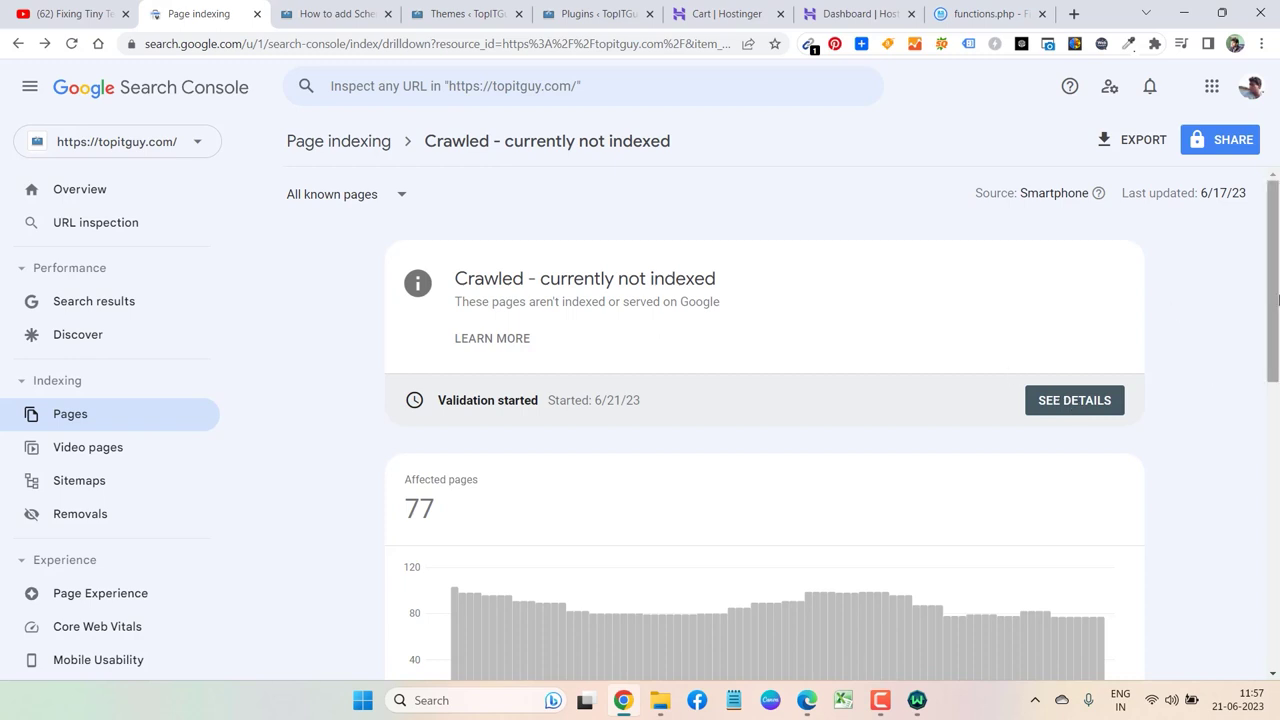
mouse_move(1277, 298)
left_mouse_down()
mouse_move(1277, 312)
mouse_move(1277, 292)
left_mouse_up()
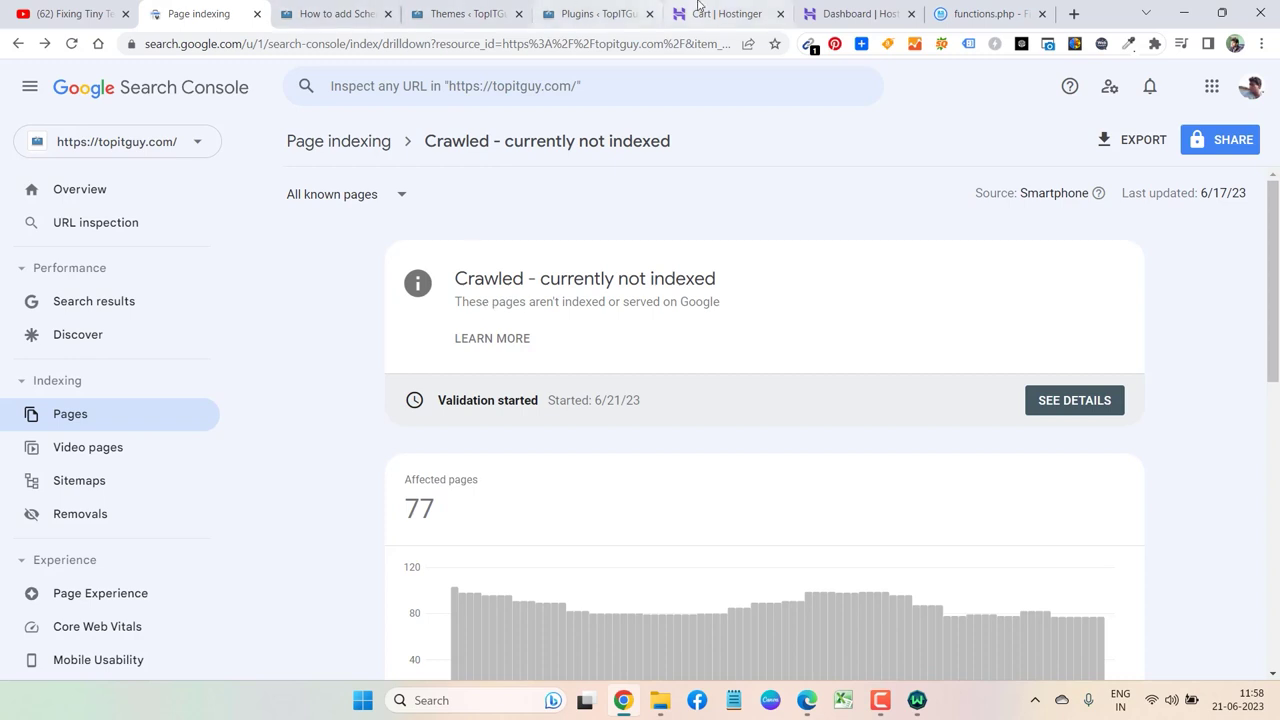
Review the 48-month Business Web Hosting cart, then go to the Fixing Tiny Tedious Things channel
left_click(750, 8)
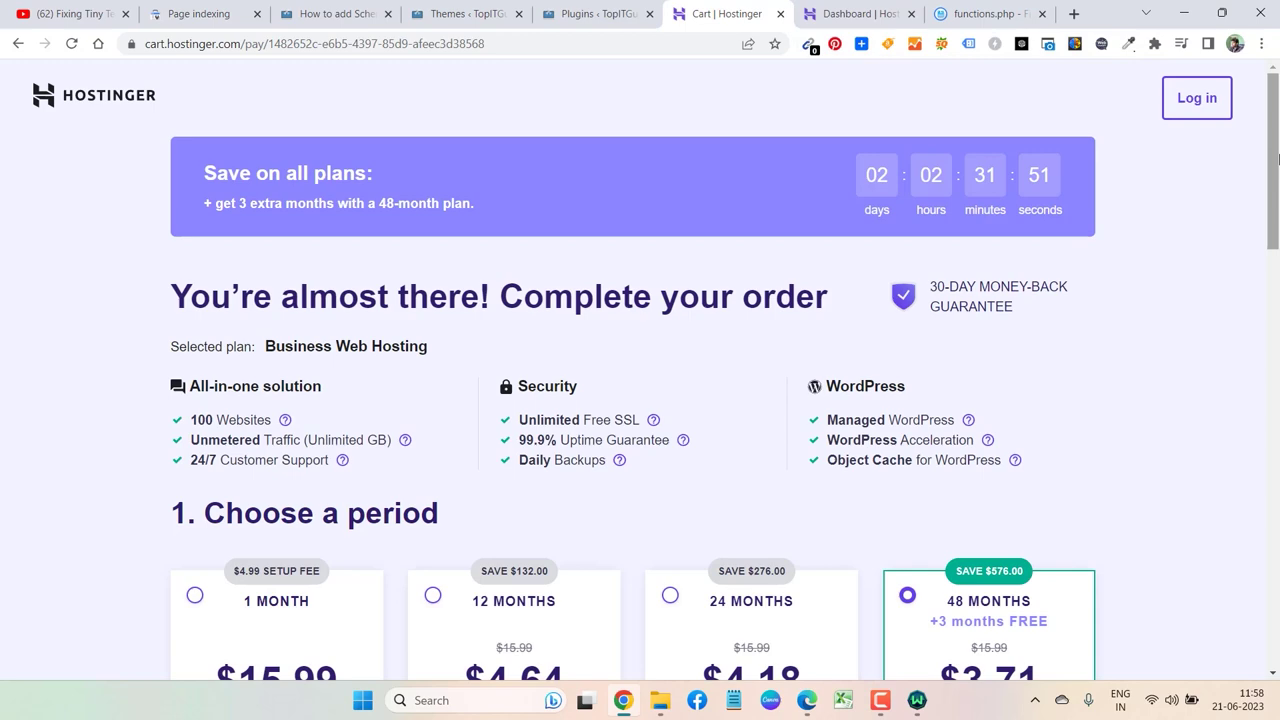
left_click_drag(1274, 155, 1275, 195)
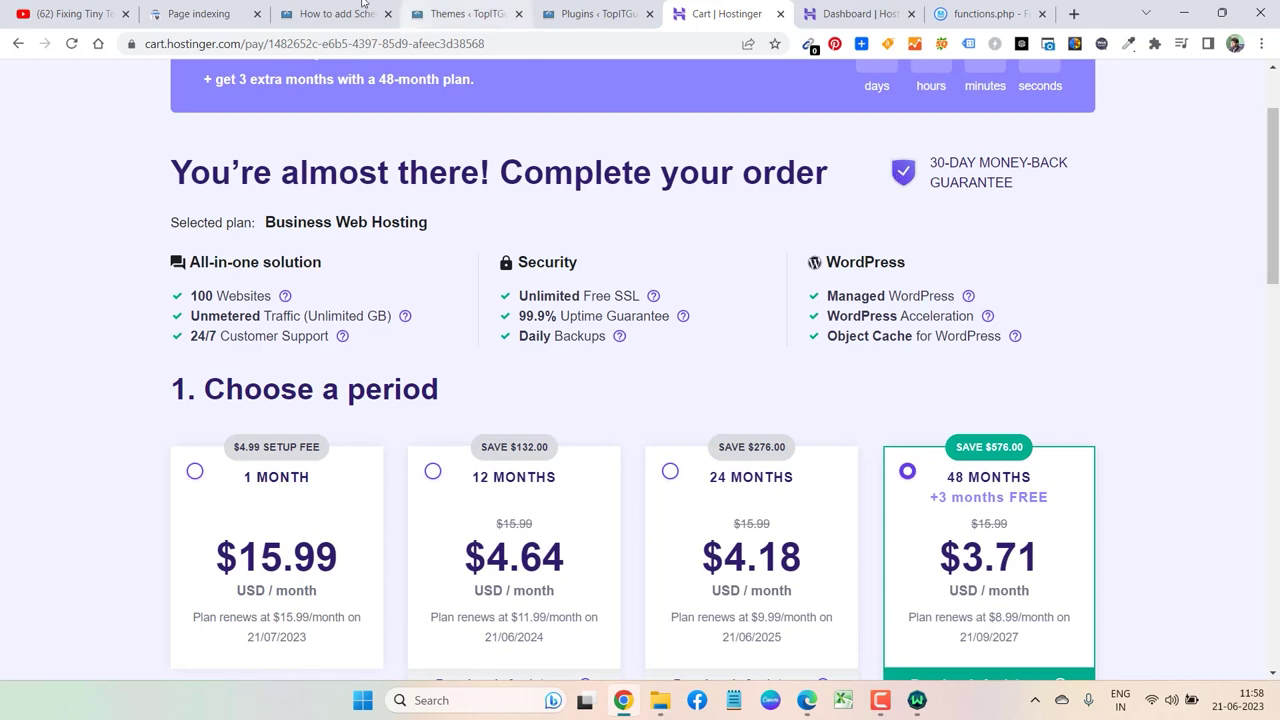
left_click(38, 8)
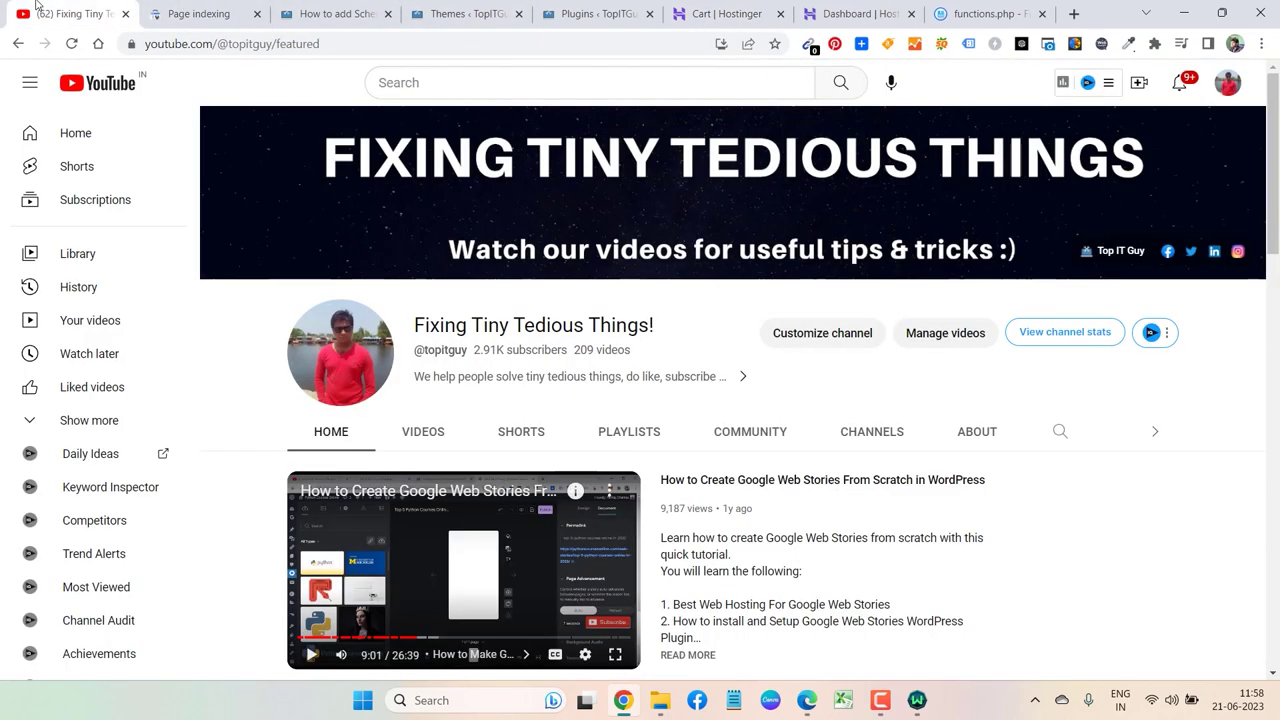